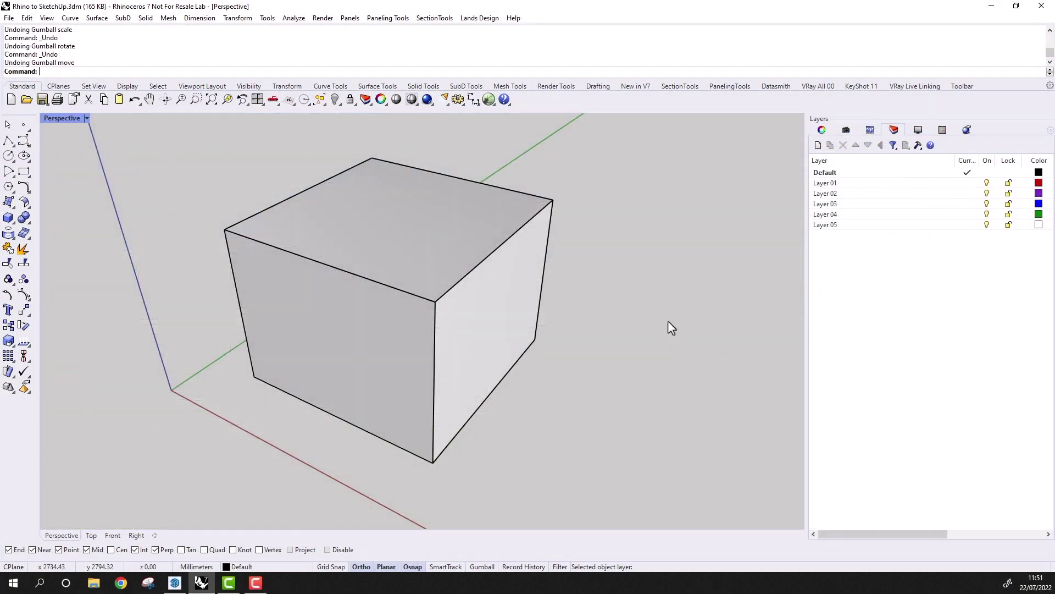
Select the whole cube, then only its top and front faces, then three of its edges
left_click(413, 236)
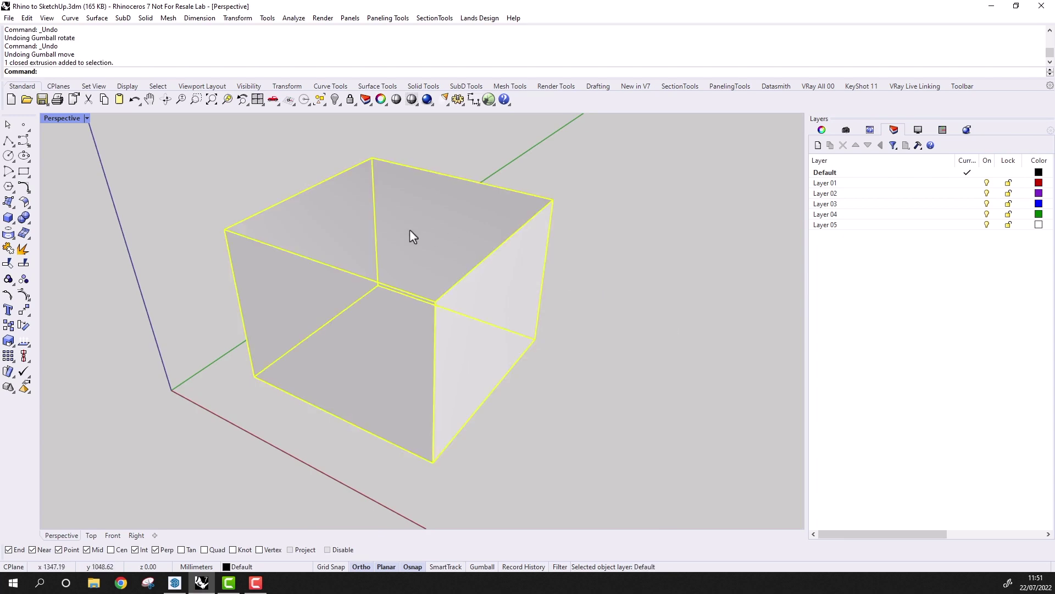
left_click(647, 216)
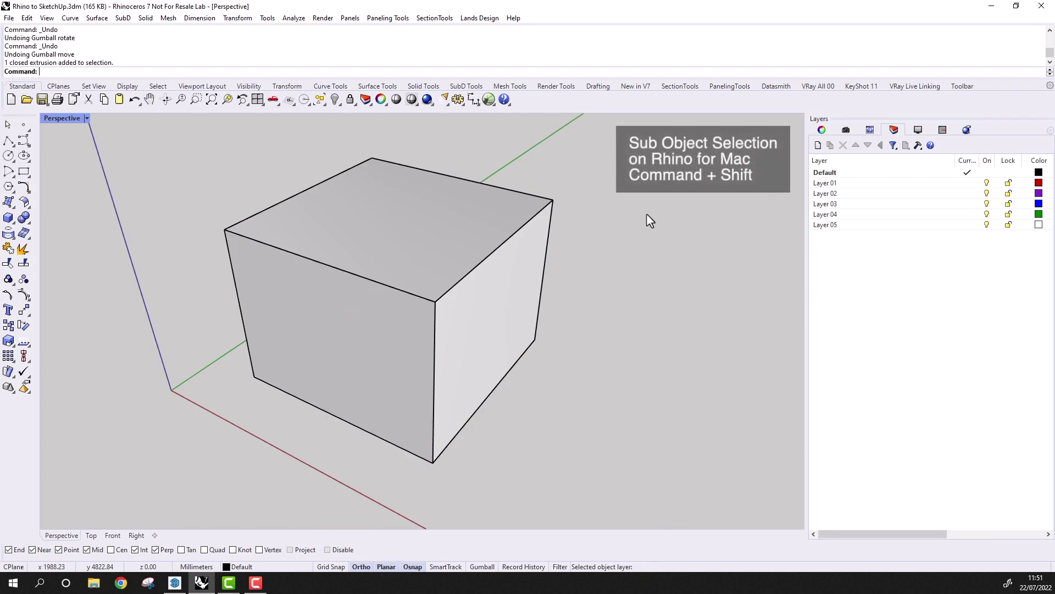
left_click(367, 220, "ctrl+shift")
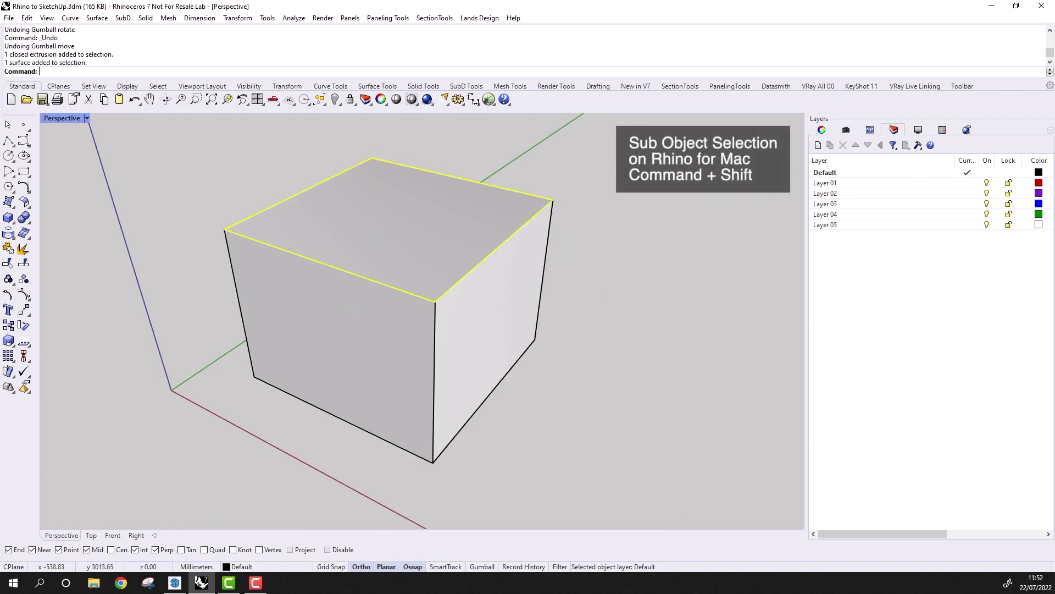
left_click(353, 358, "ctrl+shift")
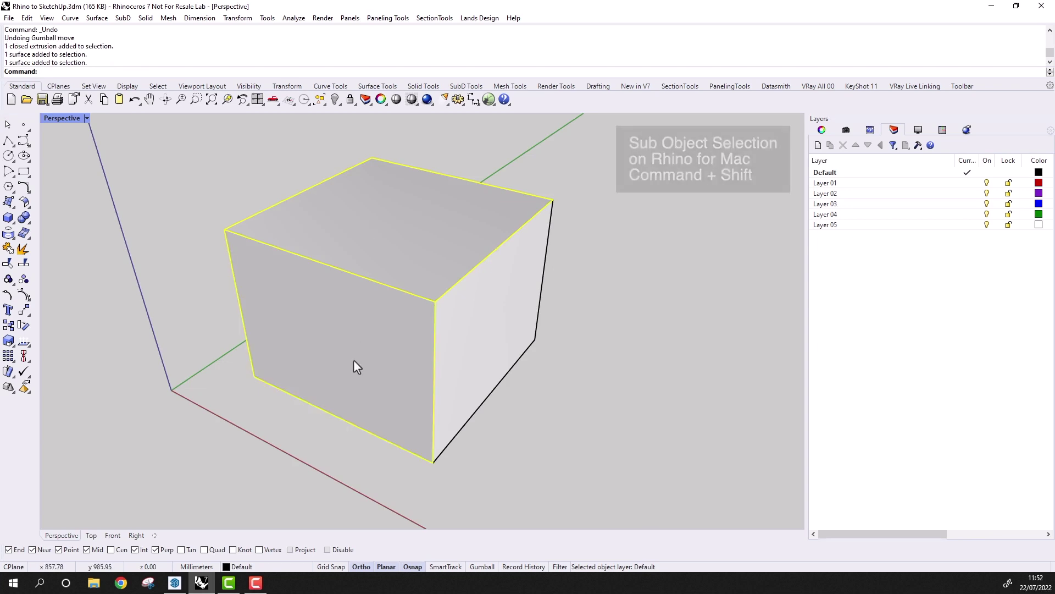
key("Escape")
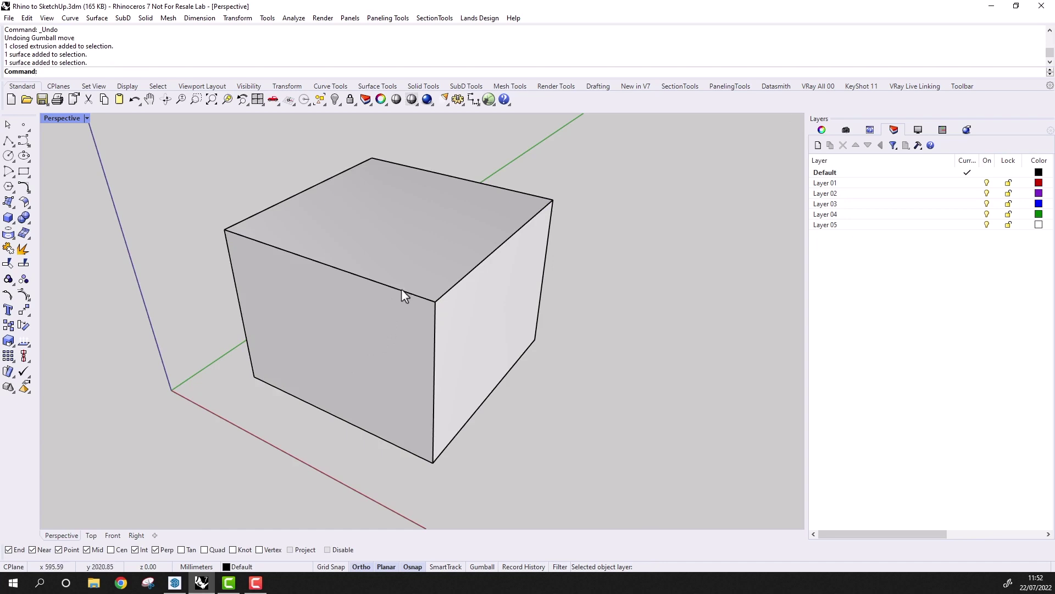
left_click(447, 292, "ctrl+shift")
left_click(448, 289, "ctrl+shift")
left_click(437, 325, "ctrl+shift")
key("Escape")
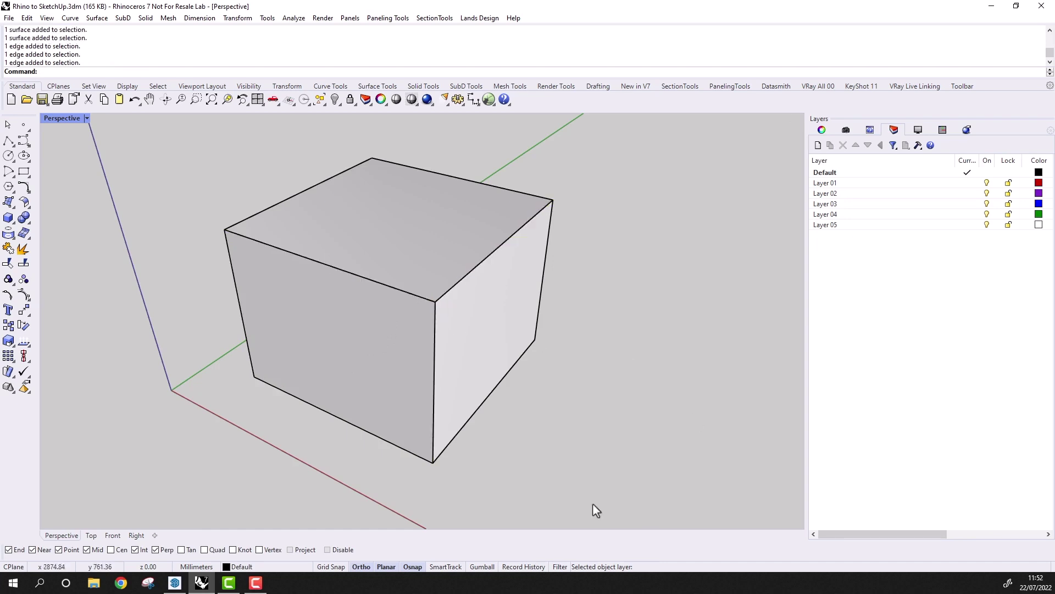
Turn on the Gumball, slide the cube along X and rotate it, then show Gumball options
left_click(482, 567)
left_click(480, 372)
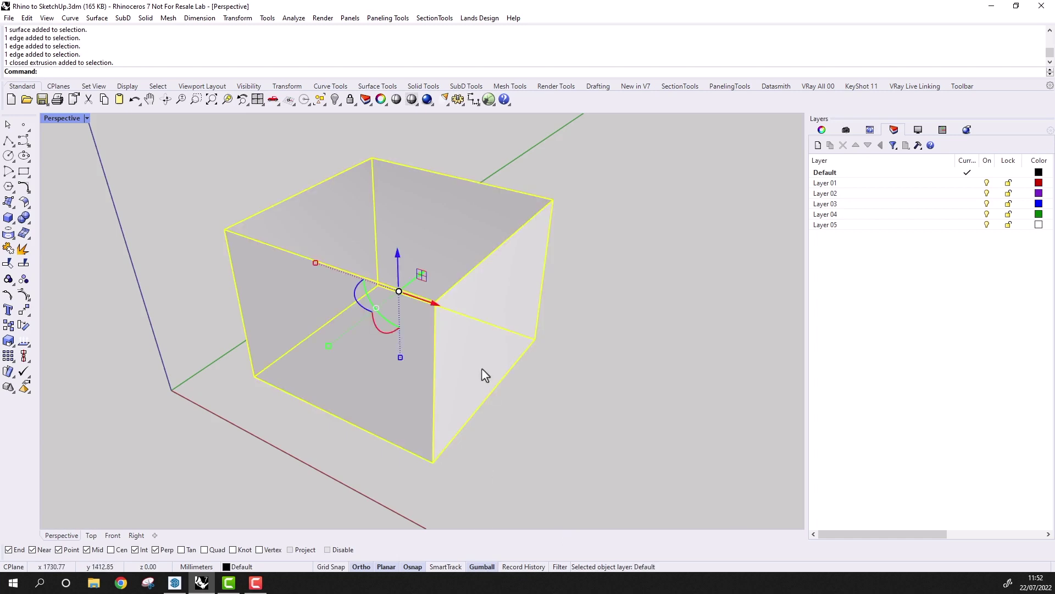
right_click_drag(482, 368, 467, 311)
left_click_drag(440, 299, 445, 304)
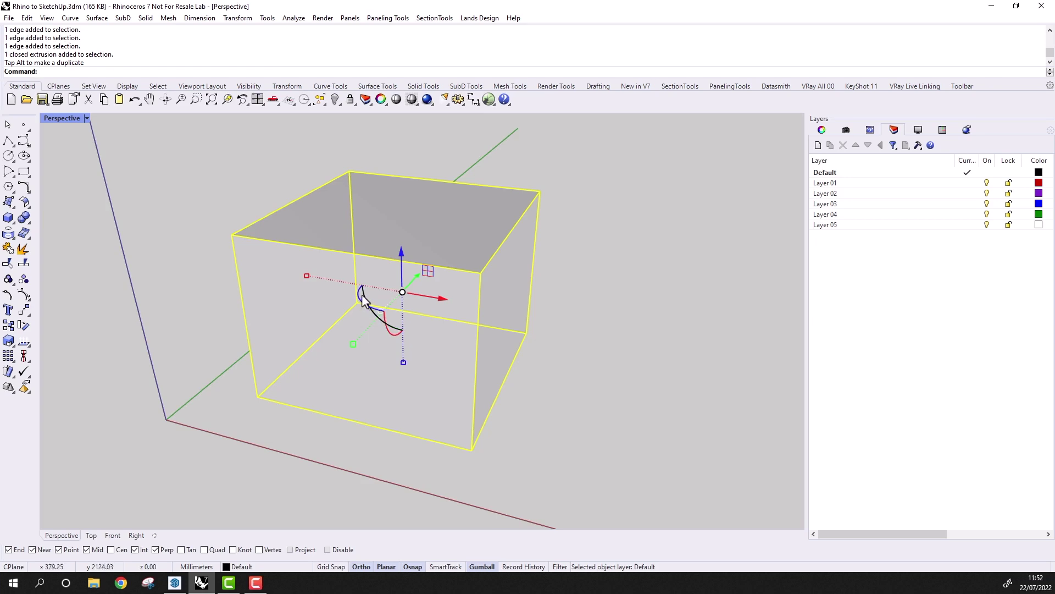
left_click_drag(357, 299, 478, 339)
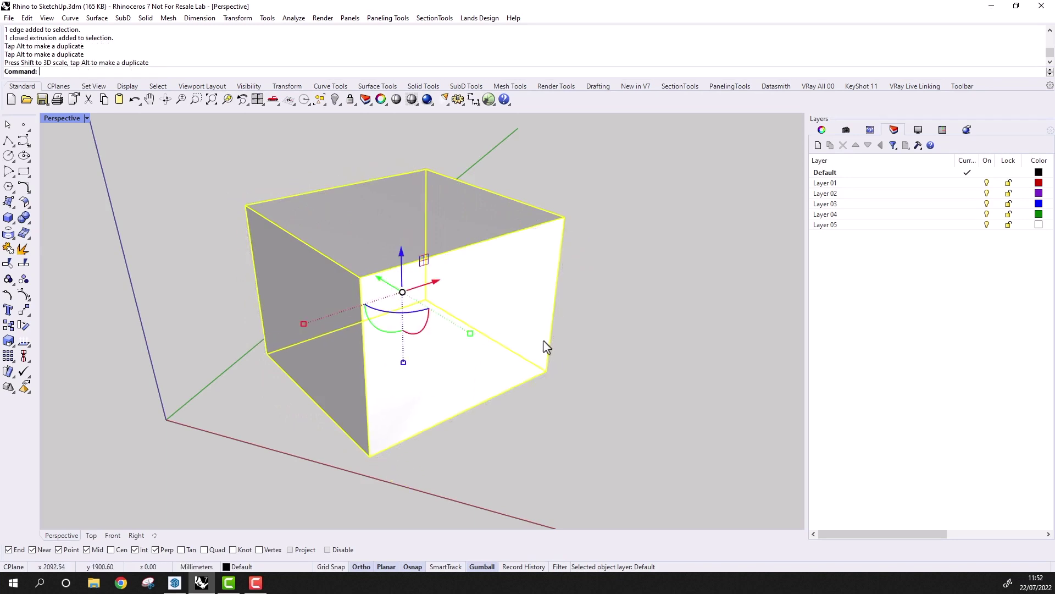
left_click(601, 336)
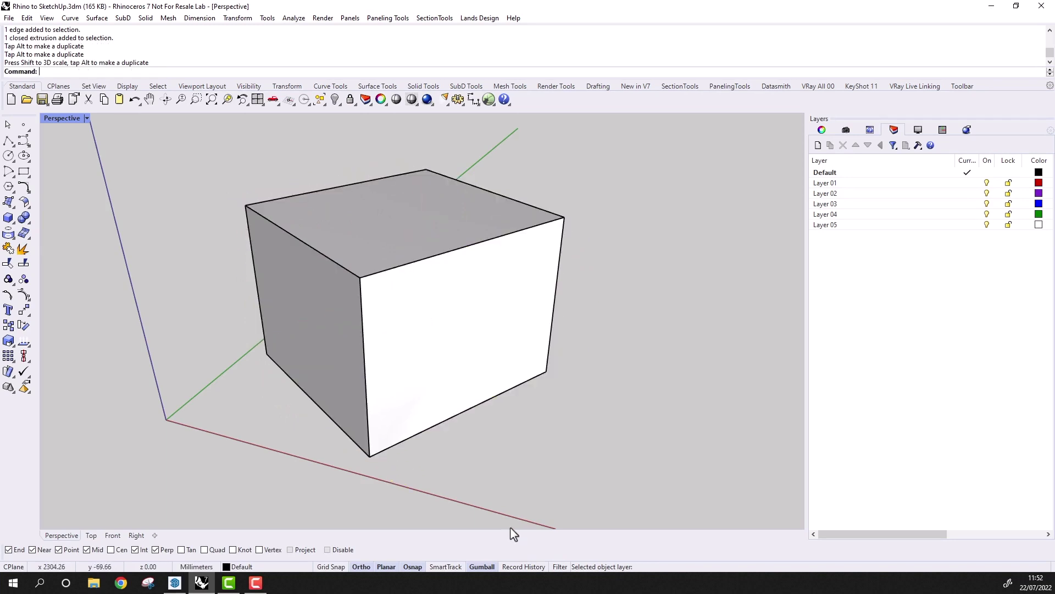
right_click(489, 567)
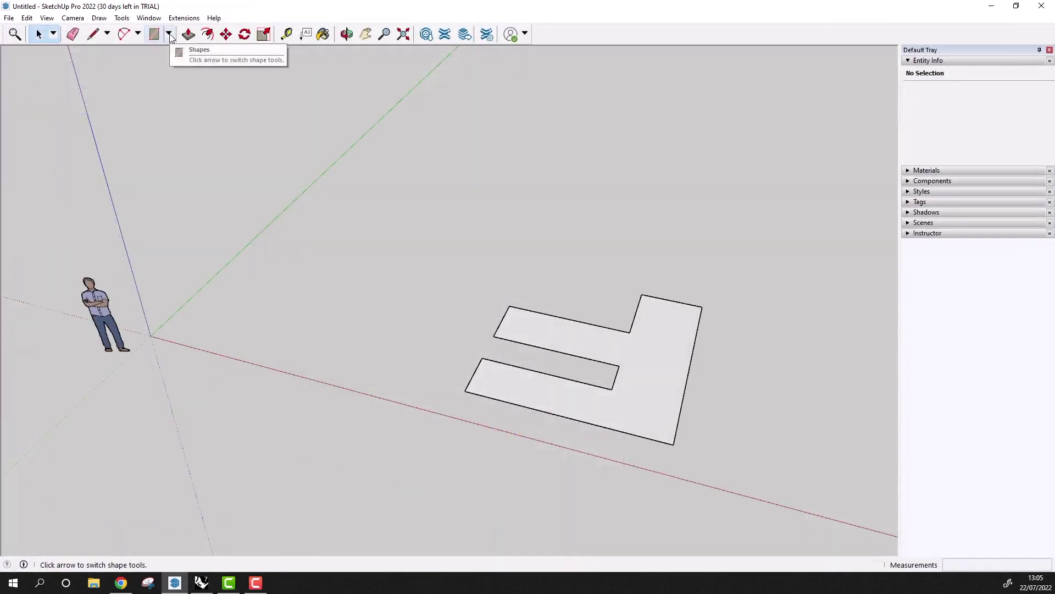
Draw a rectangle beside the L-shaped footprint
left_click(171, 37)
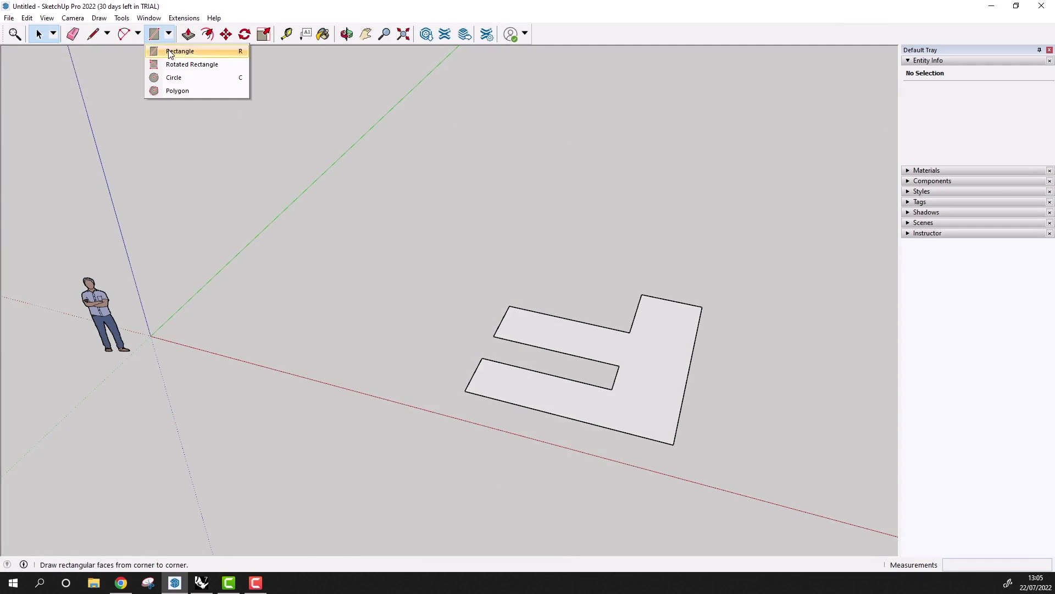
left_click(184, 49)
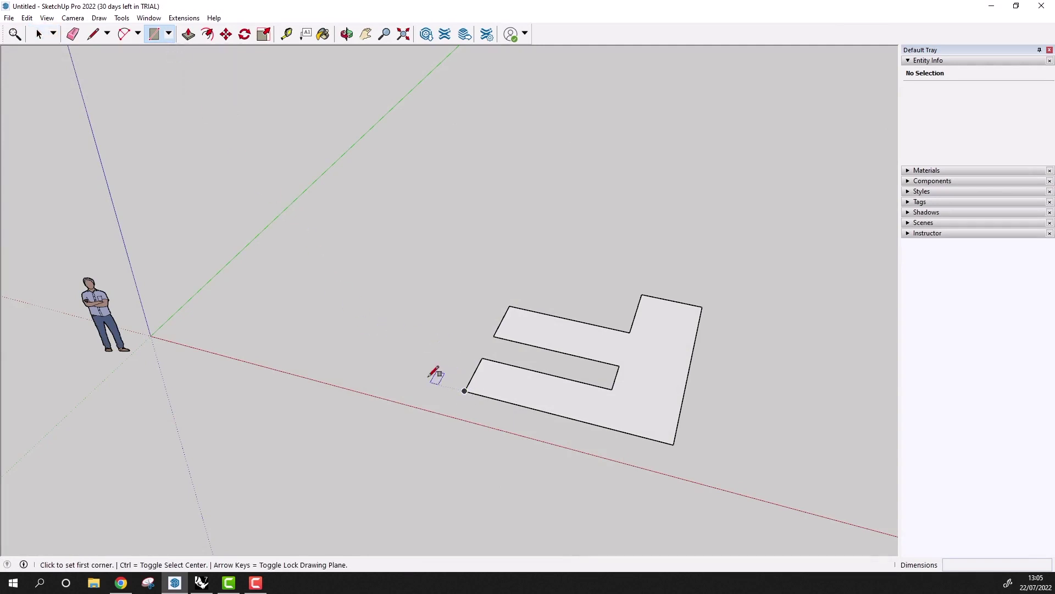
left_click(223, 329)
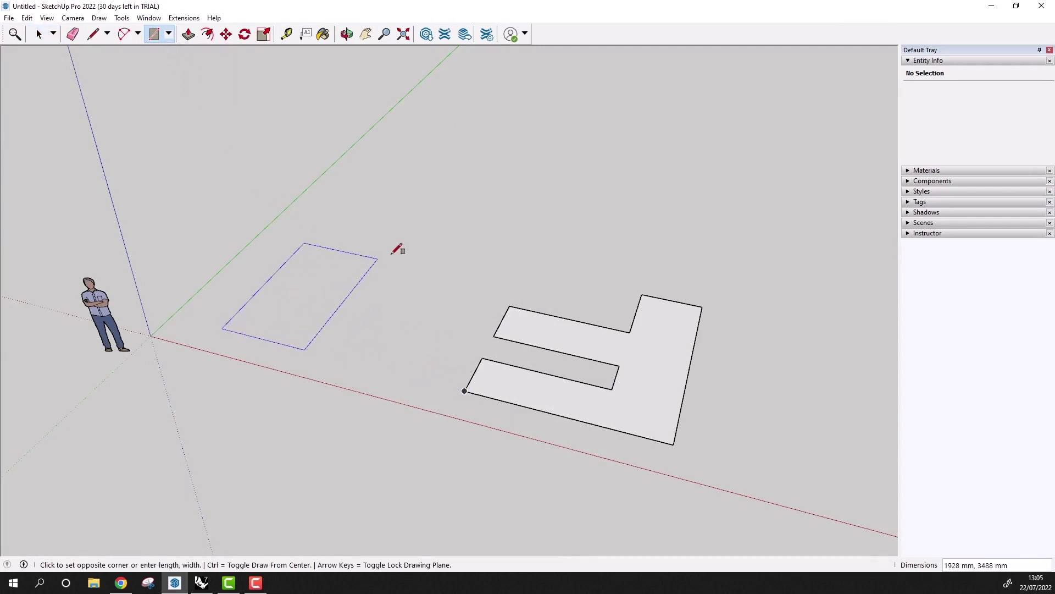
left_click(493, 263)
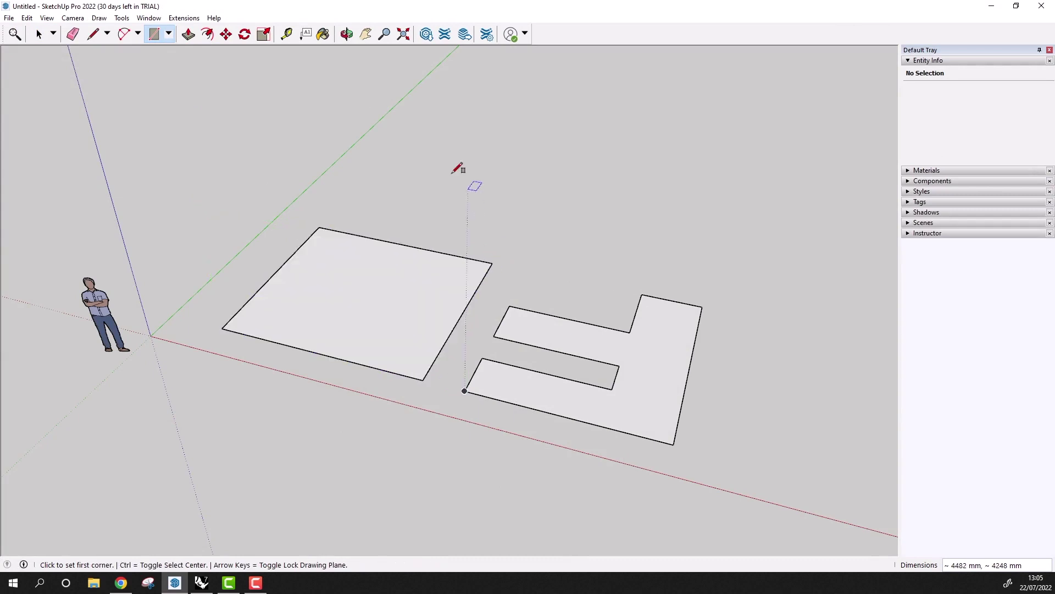
left_click(40, 35)
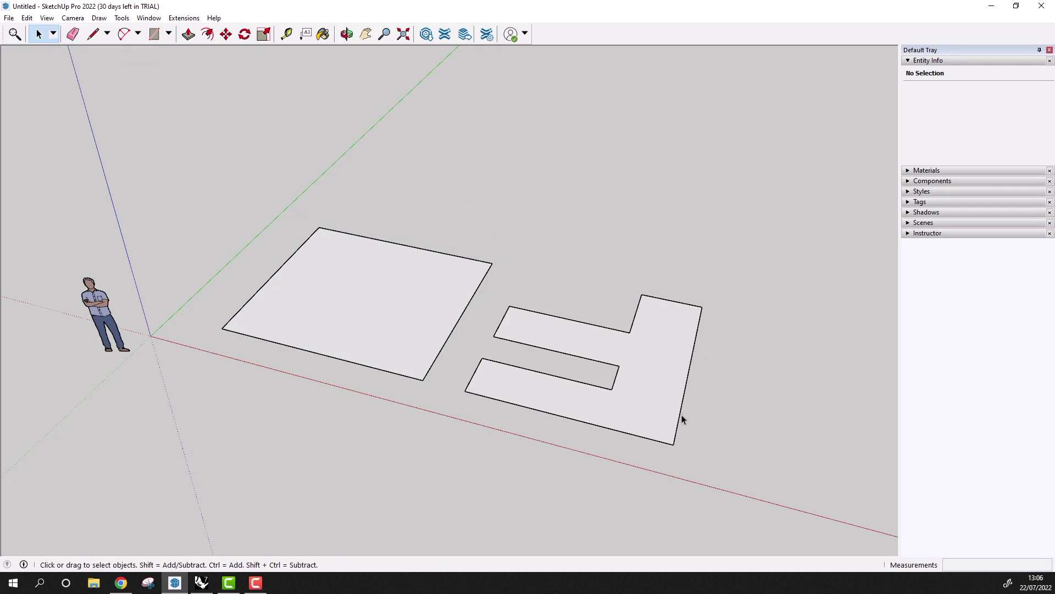
Push/Pull the rectangle and L-shape up to 2389 mm, then push the box's side and front in
left_click(188, 34)
left_click(402, 310)
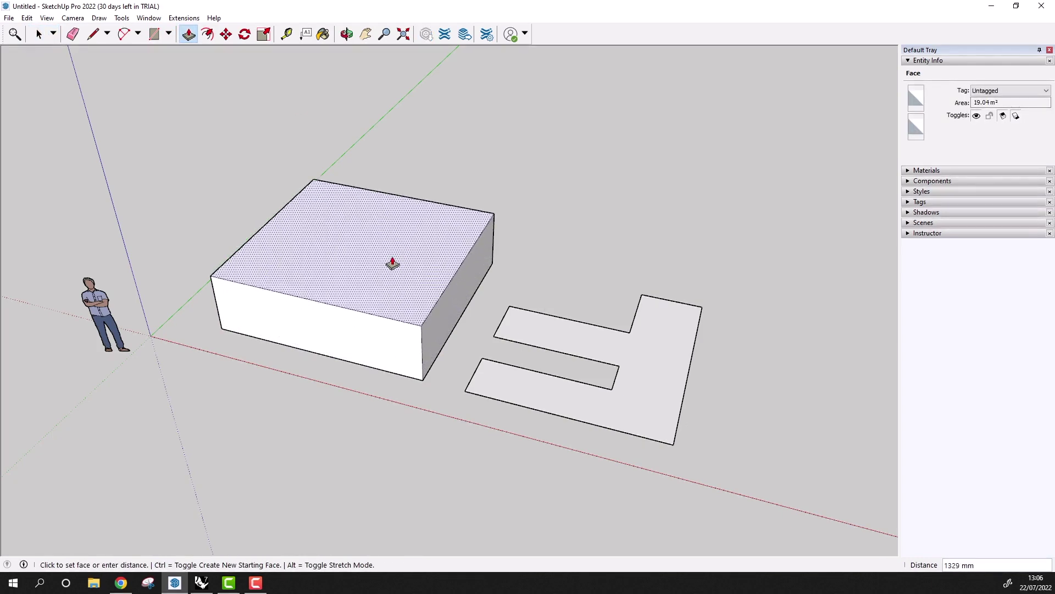
left_click(389, 219)
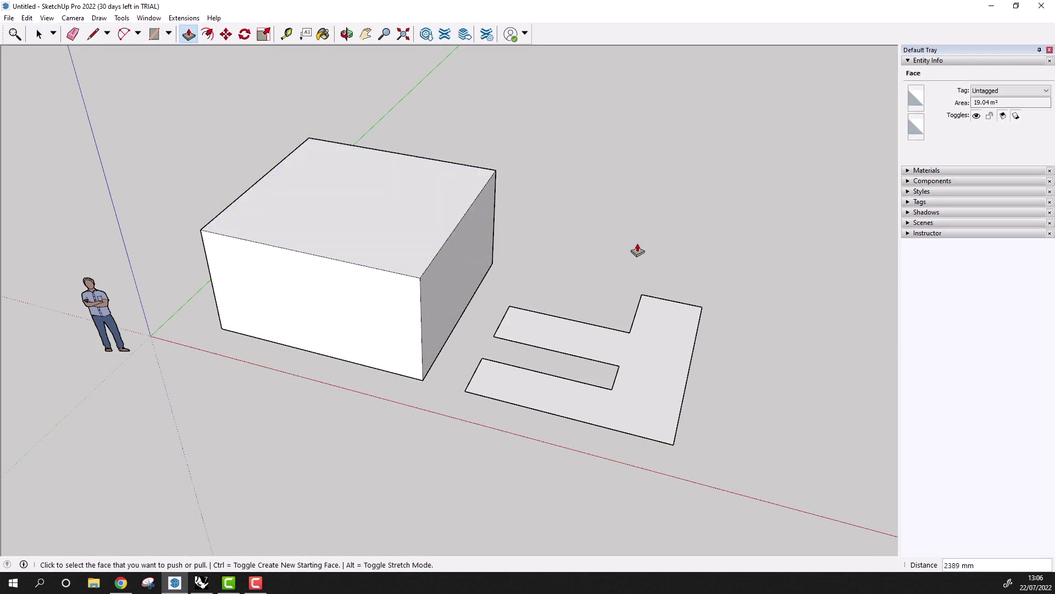
left_click(546, 401)
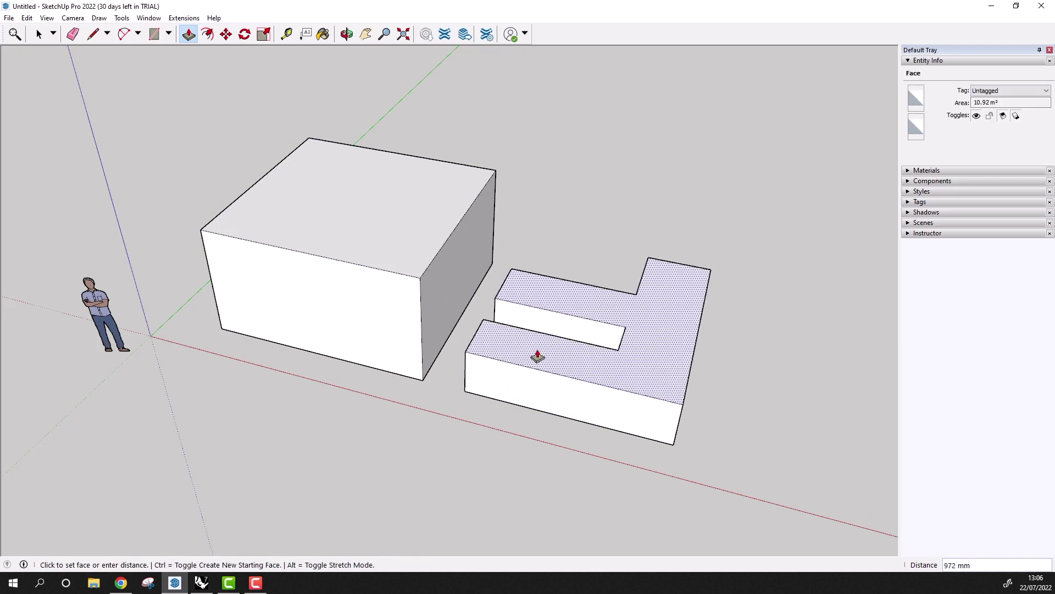
left_click(421, 283)
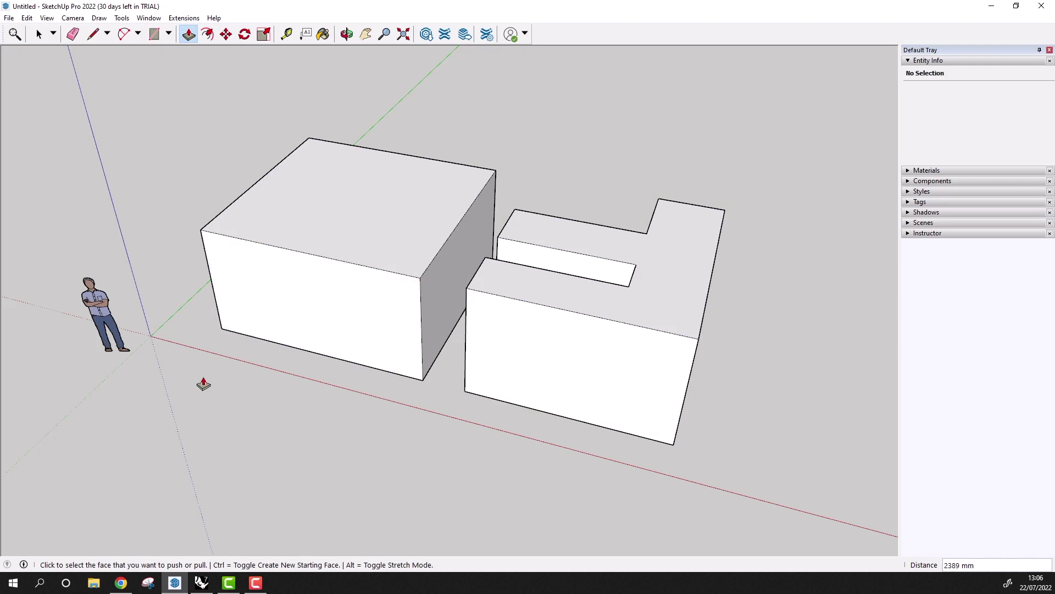
left_click_drag(450, 306, 431, 304)
left_click_drag(332, 313, 351, 295)
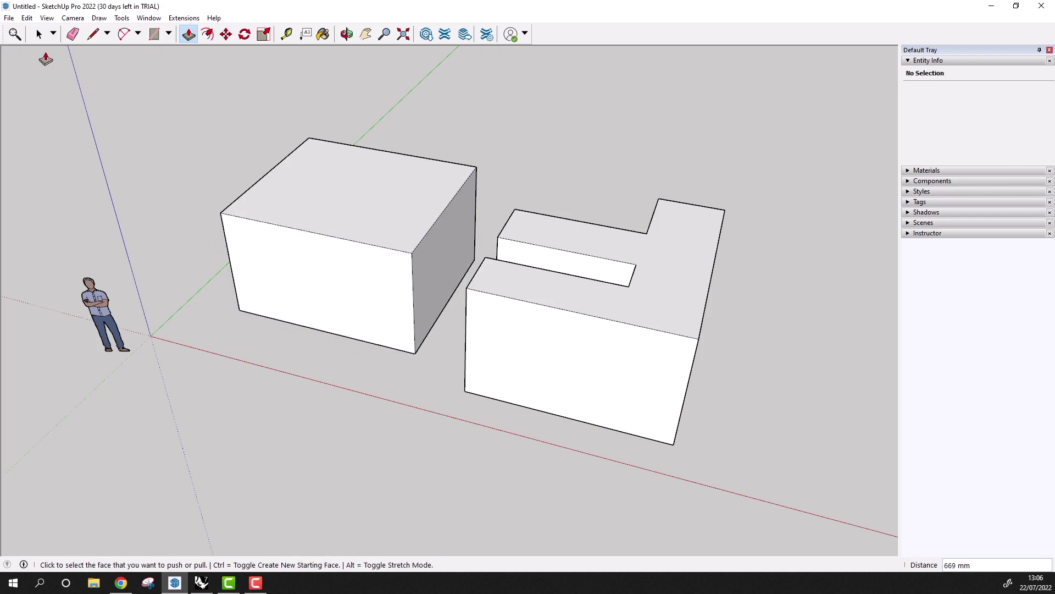
Move the box's top right edge to slope its top
left_click(38, 34)
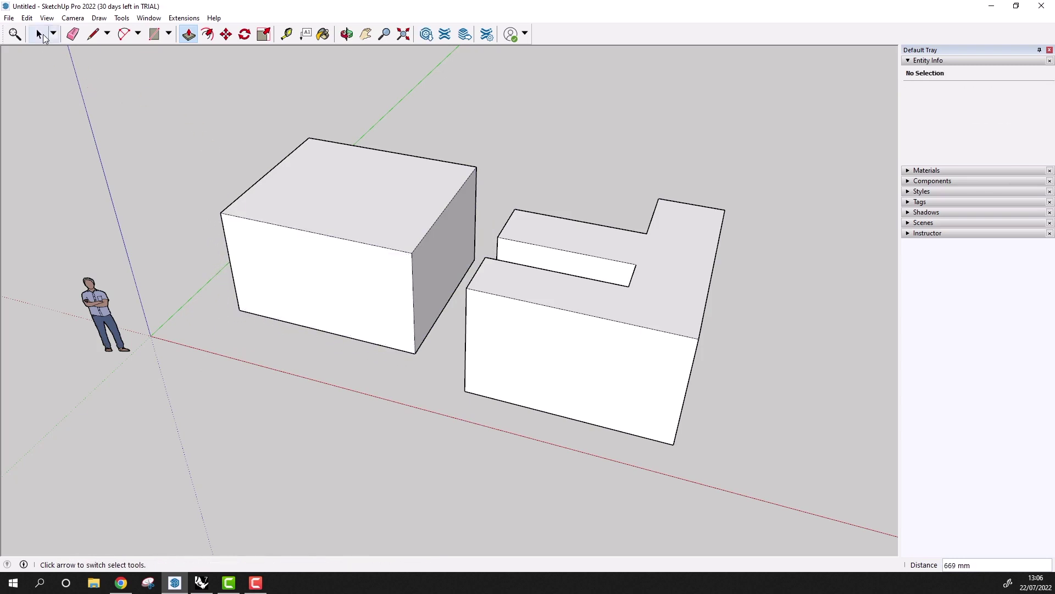
left_click(434, 230)
left_click(226, 34)
left_click(476, 167)
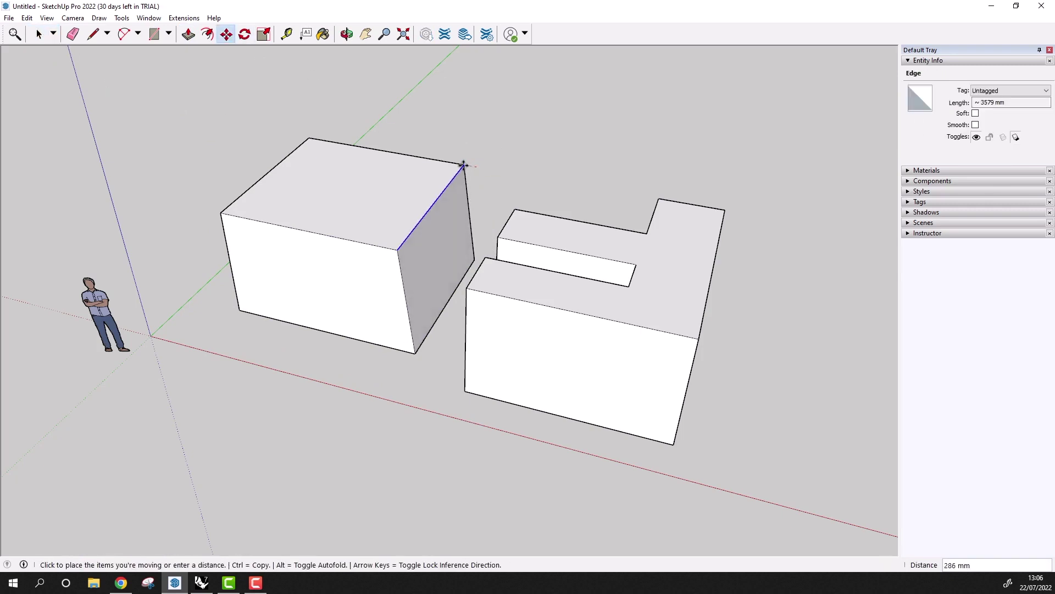
left_click(449, 162)
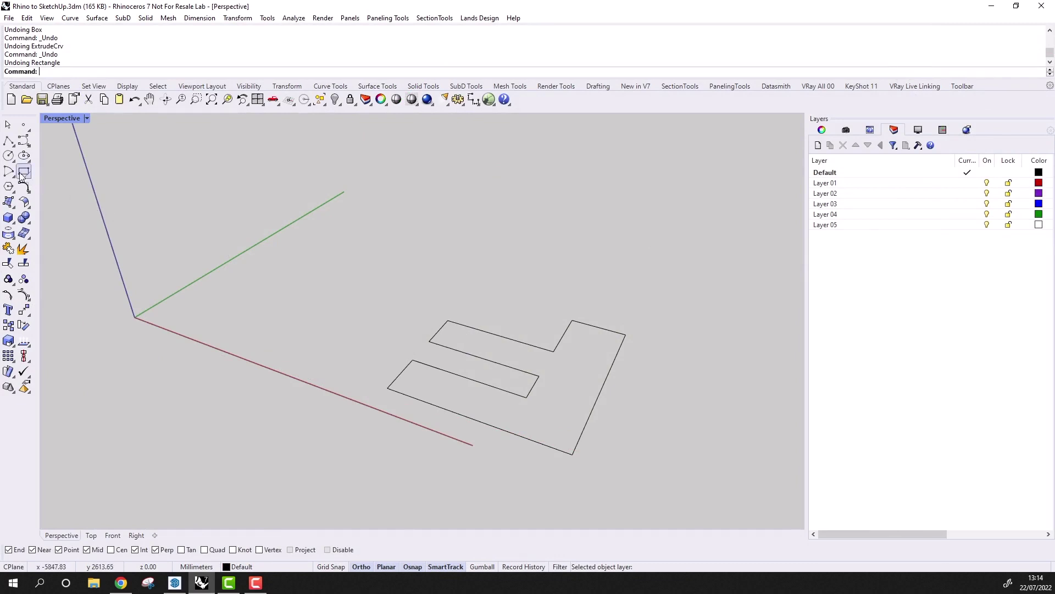
Draw a corner-to-corner rectangle outline beside the L-shaped footprint
left_click(23, 173)
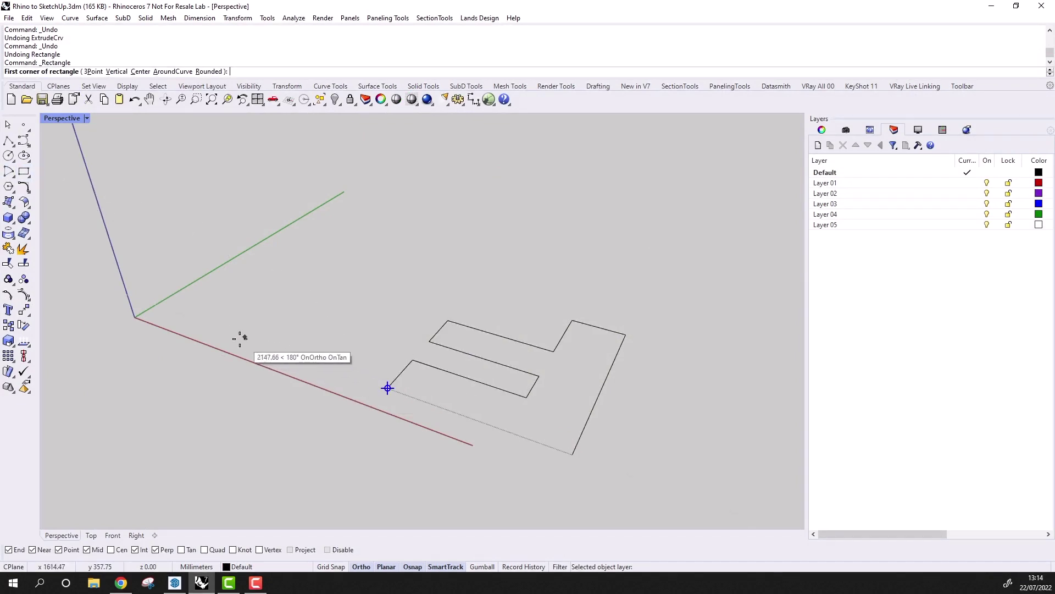
left_click(204, 322)
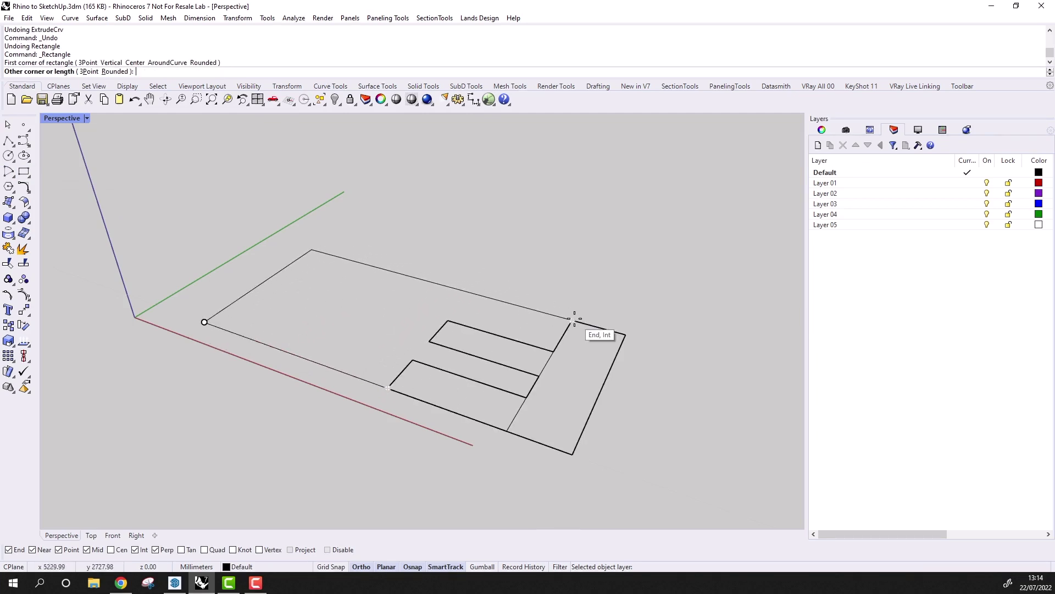
left_click(454, 286)
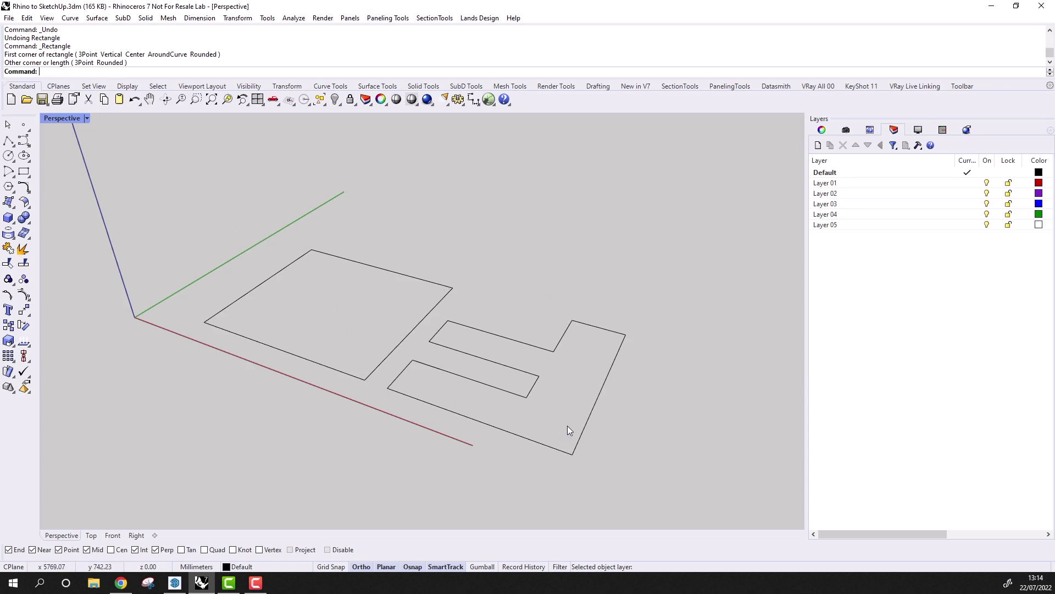
Extrude the closed L-shaped curves into a solid about 1268.8 mm tall
left_click(423, 86)
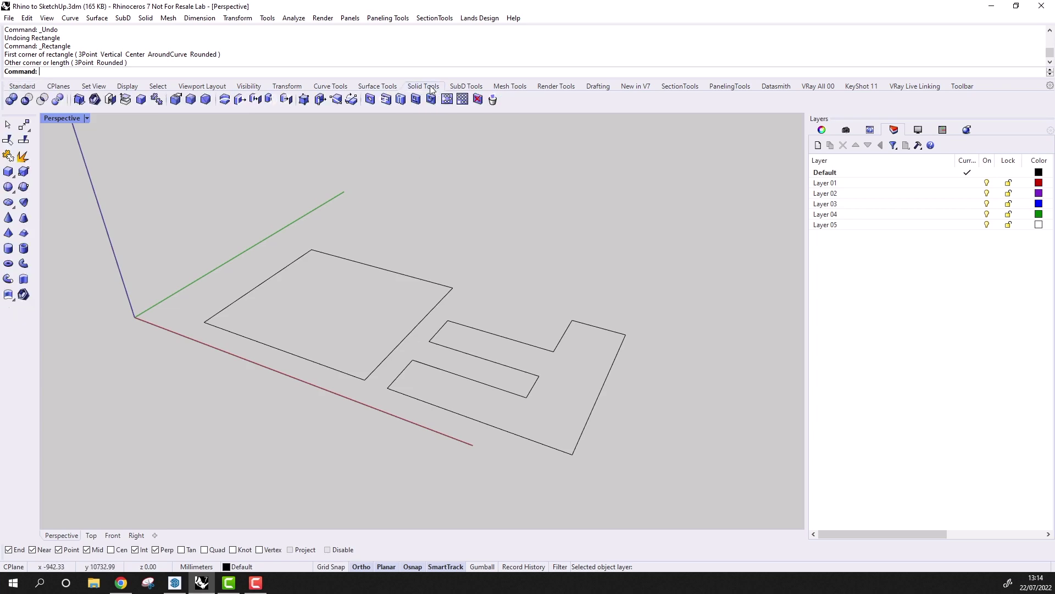
left_click(23, 279)
left_click(432, 407)
key("Return")
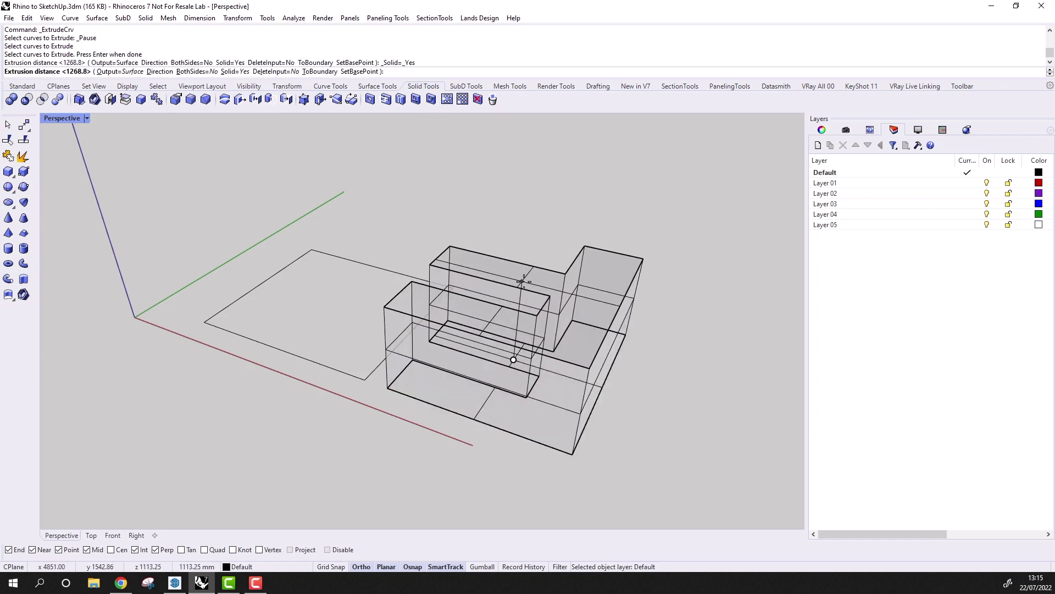
left_click(523, 282)
right_click_drag(270, 467, 328, 470)
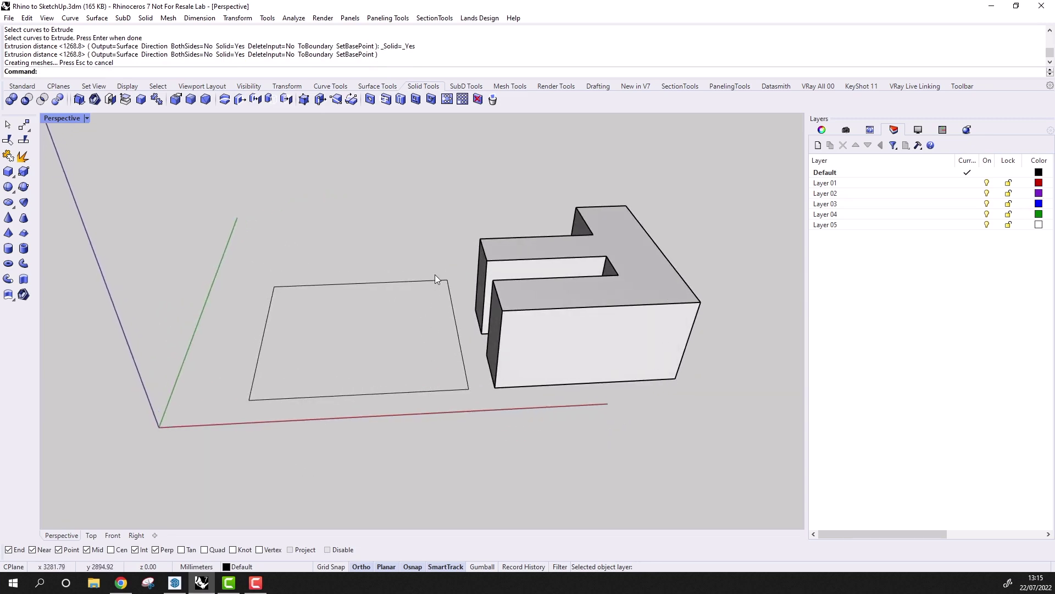
Create a box on the rectangle's corners, snapping its height to the L-block's top corner
left_click(8, 174)
left_click(249, 400)
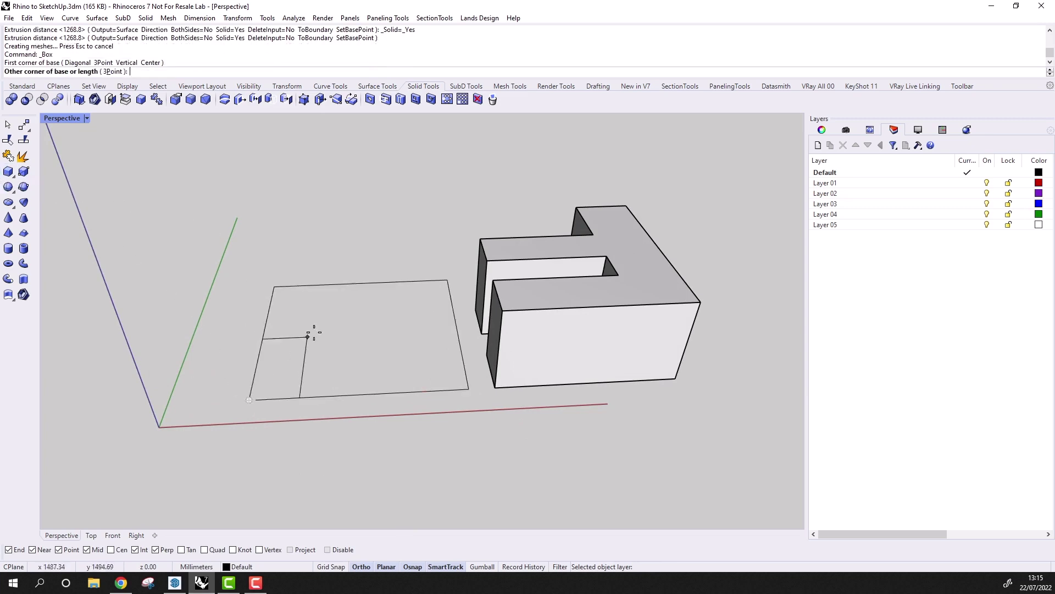
left_click(448, 280)
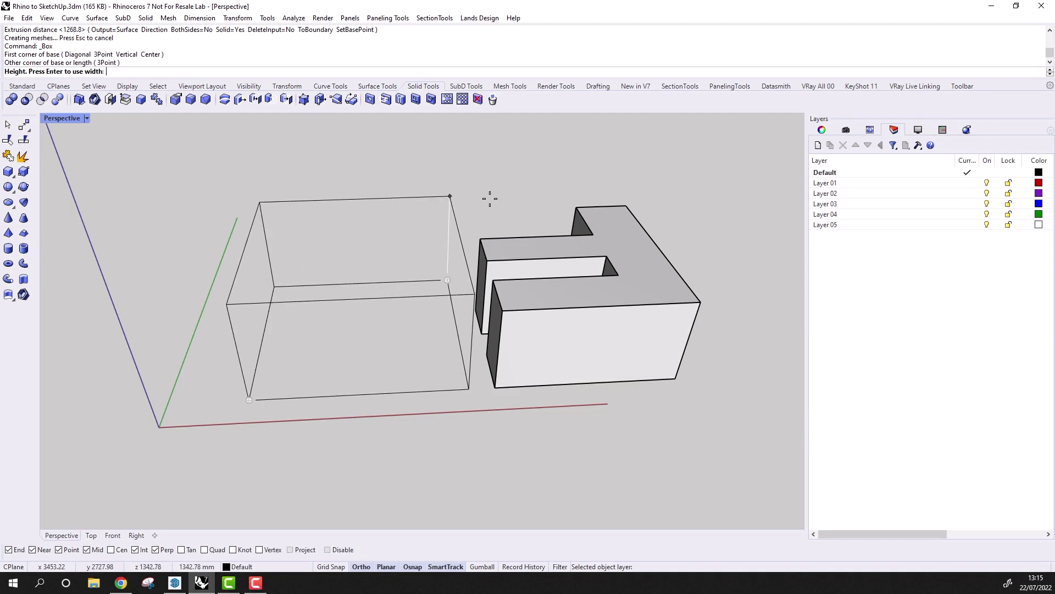
left_click(575, 209)
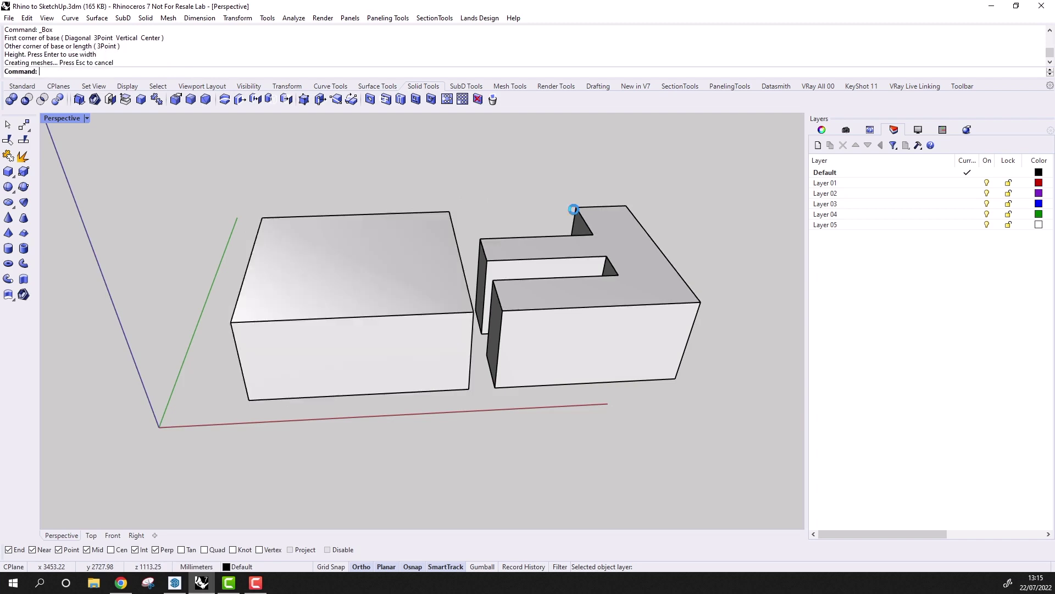
right_click_drag(575, 213, 533, 322)
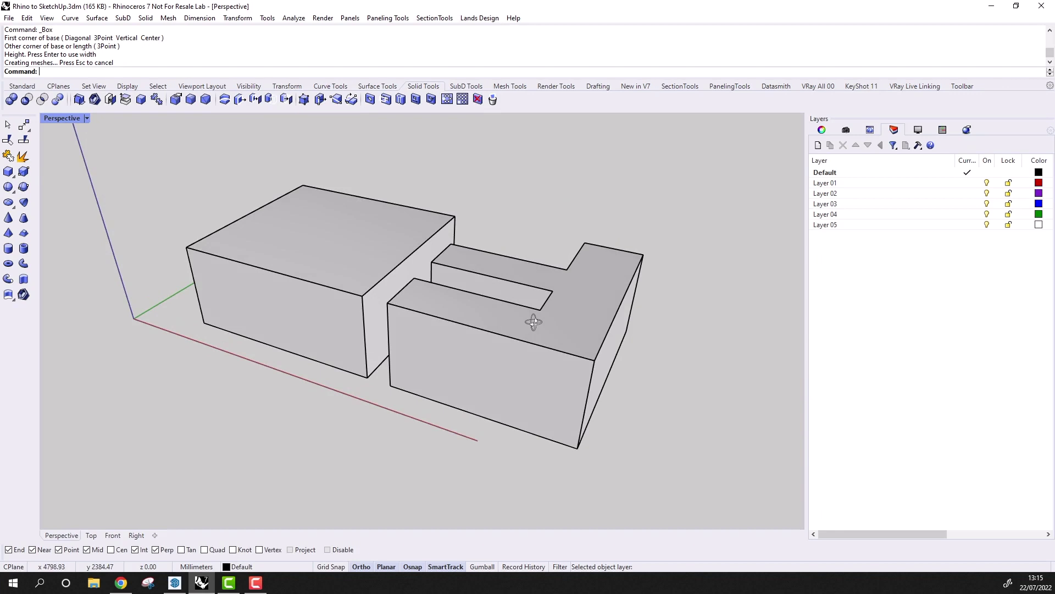
Turn the Gumball on and tilt the left box's front face
right_click(487, 574)
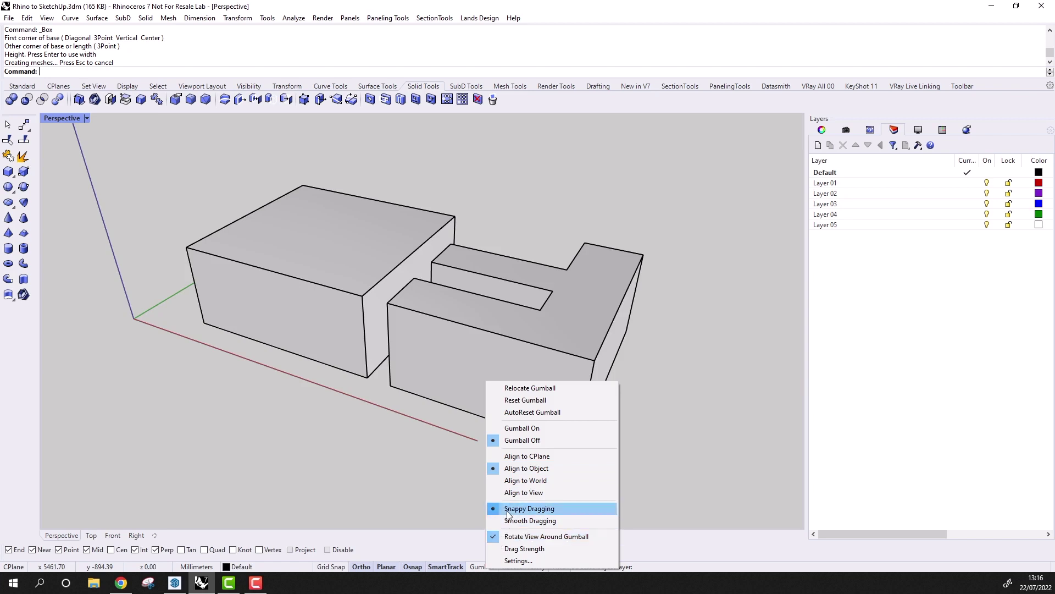
left_click(533, 430)
left_click(277, 322, "ctrl+shift")
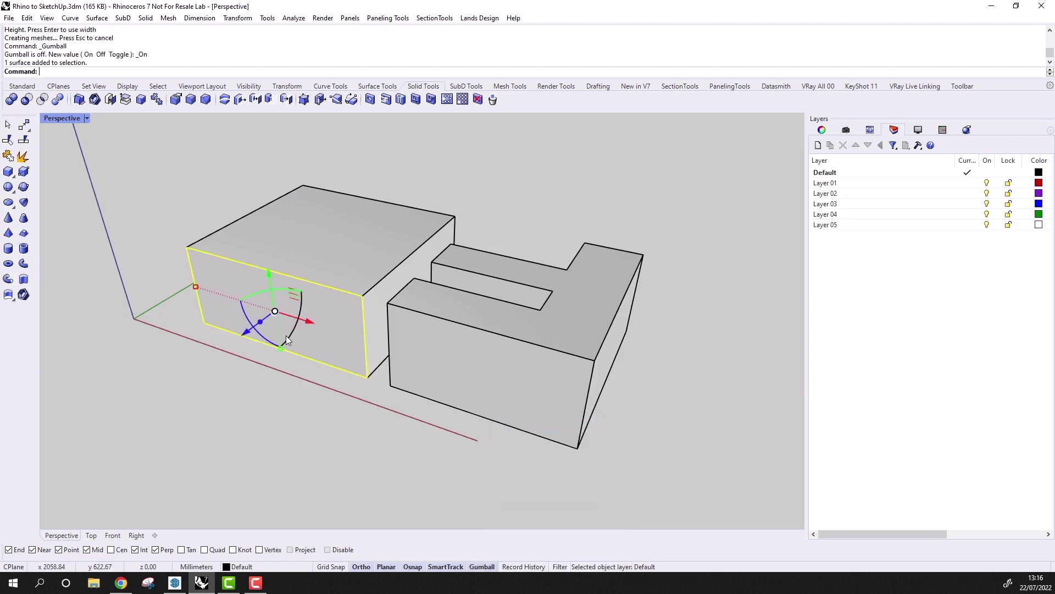
mouse_move(245, 330)
left_mouse_down()
mouse_move(237, 320)
mouse_move(275, 308)
mouse_move(243, 334)
mouse_move(253, 328)
left_mouse_up()
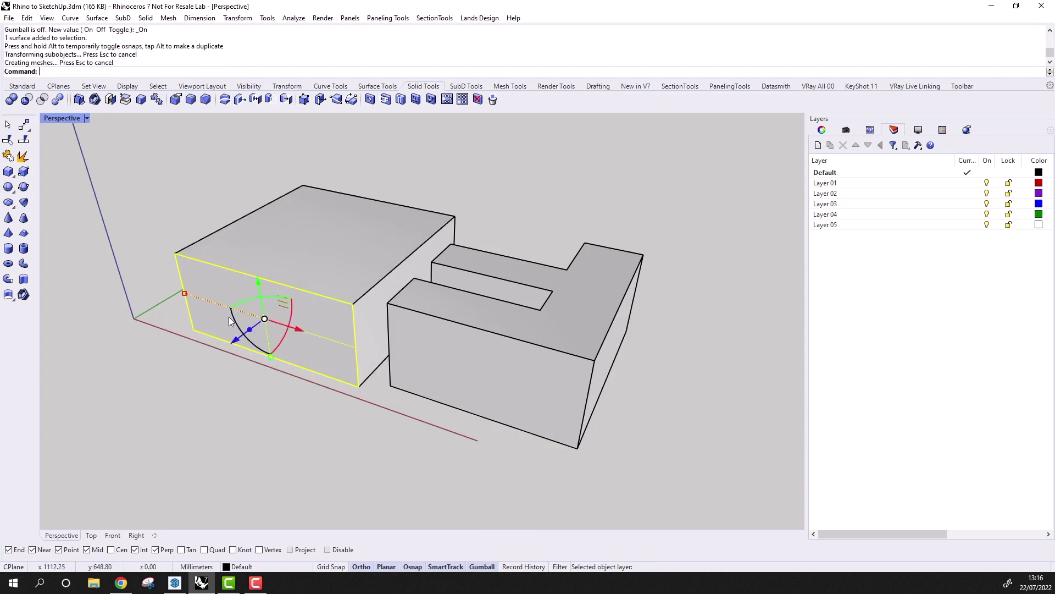
key("Escape")
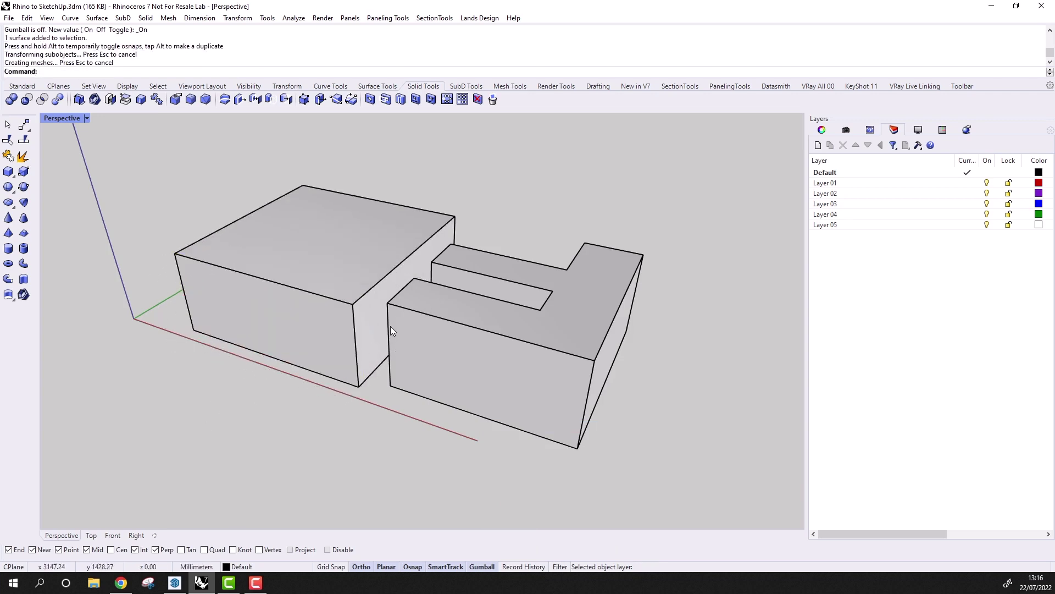
Push the left box's inner face in to shorten it, then raise its top face
left_click(365, 330, "ctrl+shift")
left_click_drag(445, 308, 365, 286)
left_click(410, 141)
left_click(318, 222, "ctrl+shift")
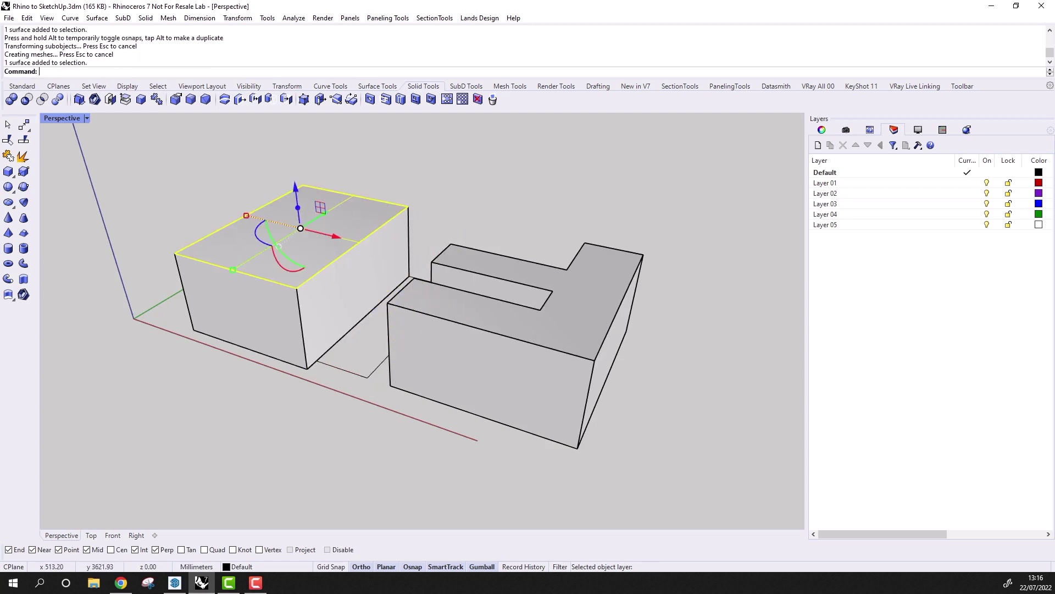
mouse_move(318, 222)
left_mouse_down()
mouse_move(318, 204)
mouse_move(322, 239)
mouse_move(320, 220)
left_mouse_up()
left_click(484, 211)
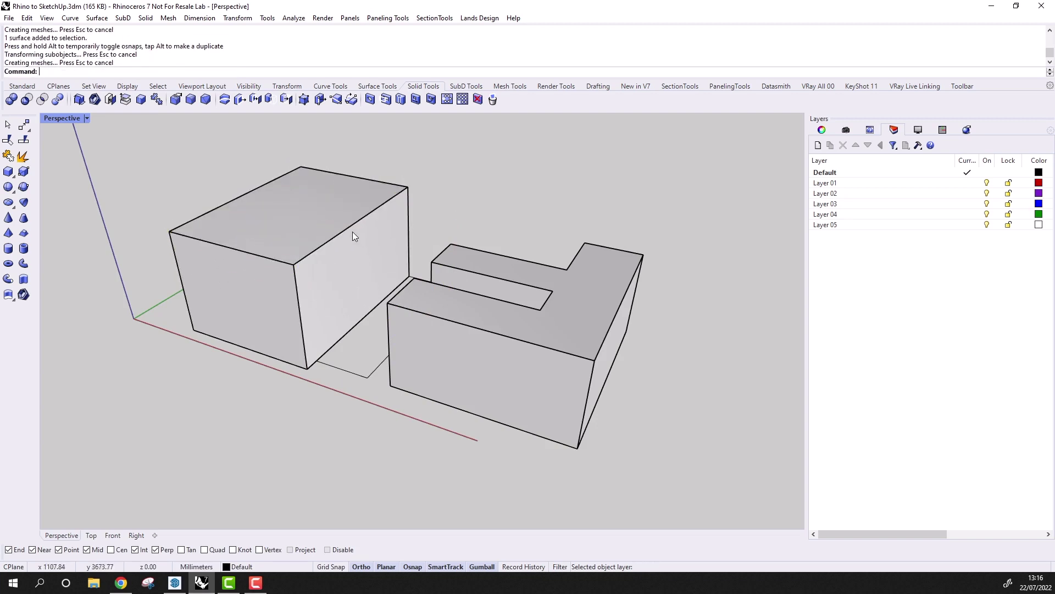
Move the left box's top front edge back to slant its face
left_click(372, 217, "ctrl+shift")
left_click(484, 209)
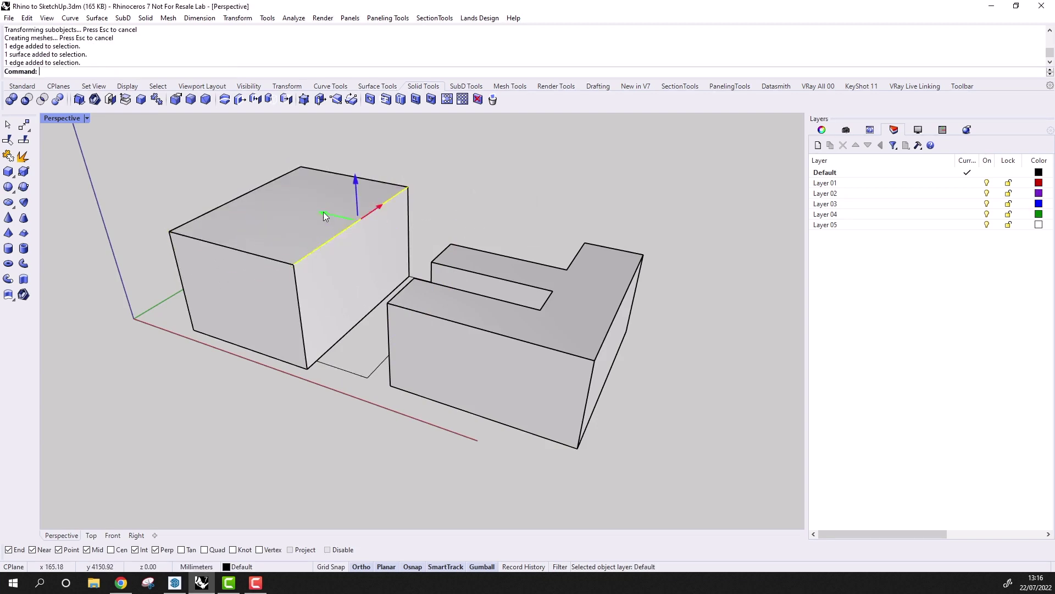
left_click_drag(324, 212, 468, 191)
left_click(708, 319)
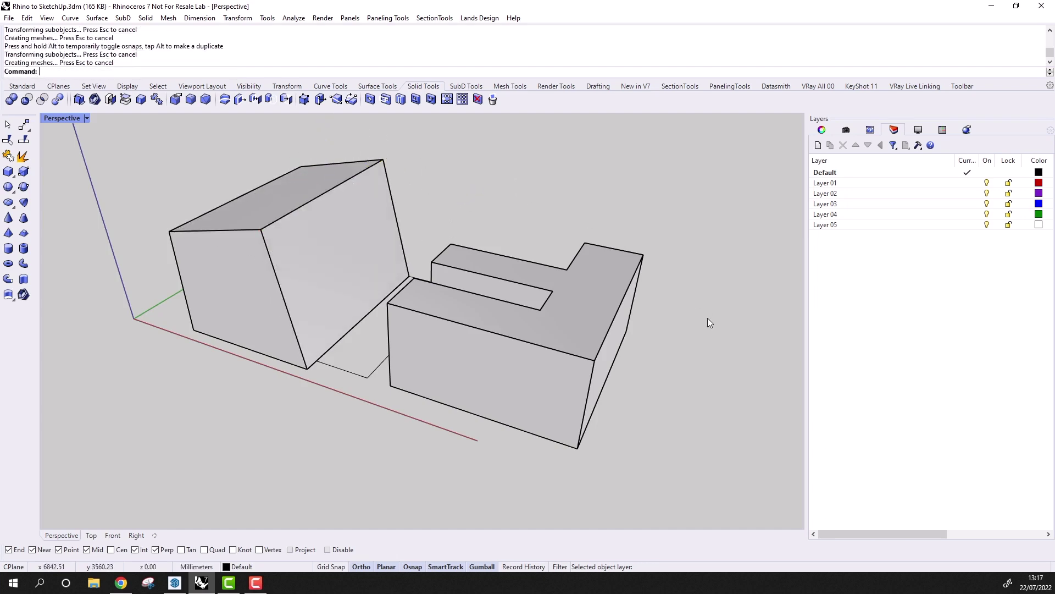
Raise the L-shaped block's top face to the box's corner height
left_click(578, 314, "ctrl+shift")
left_click_drag(528, 238, 386, 163)
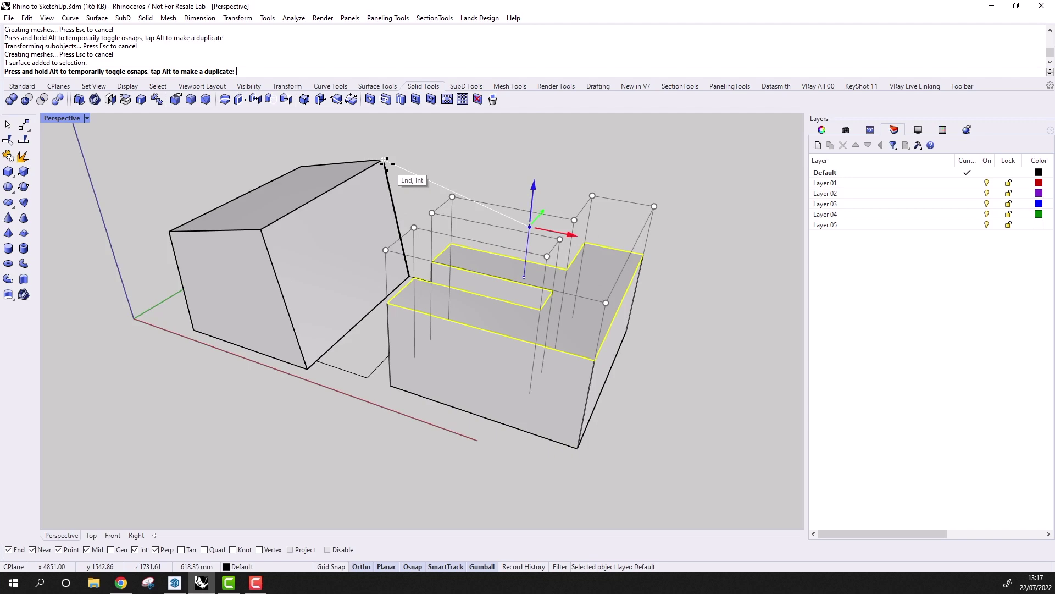
left_click_drag(387, 164, 387, 168)
left_click(737, 316)
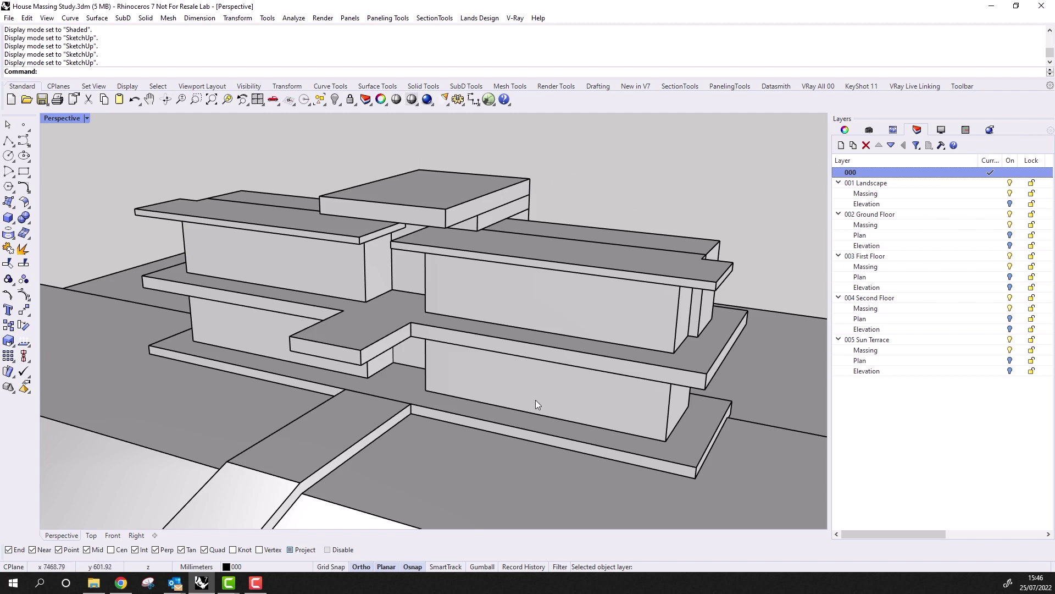
double_click(76, 120)
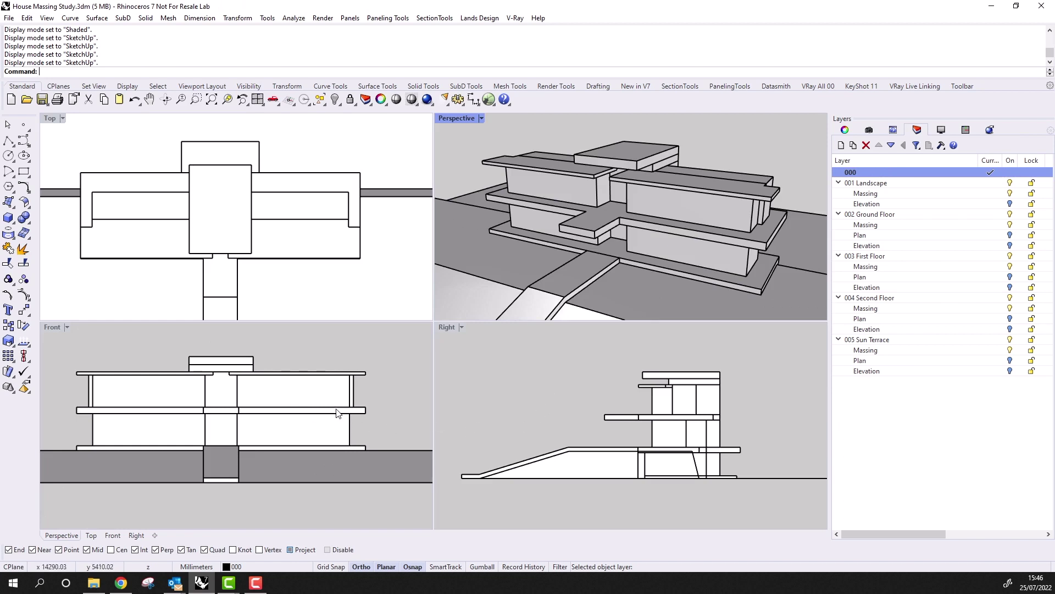
double_click(468, 120)
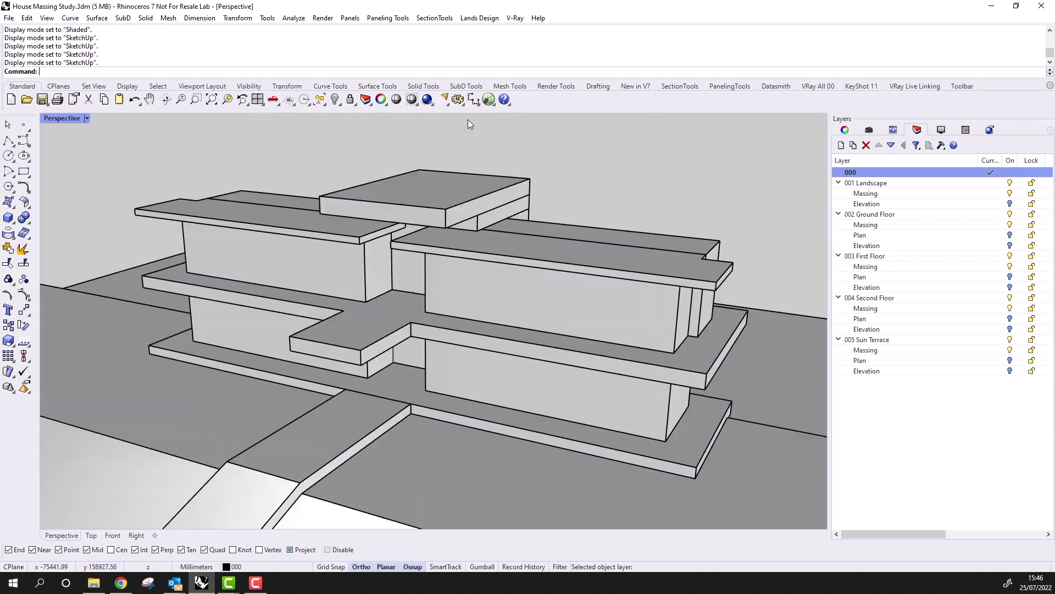
double_click(62, 119)
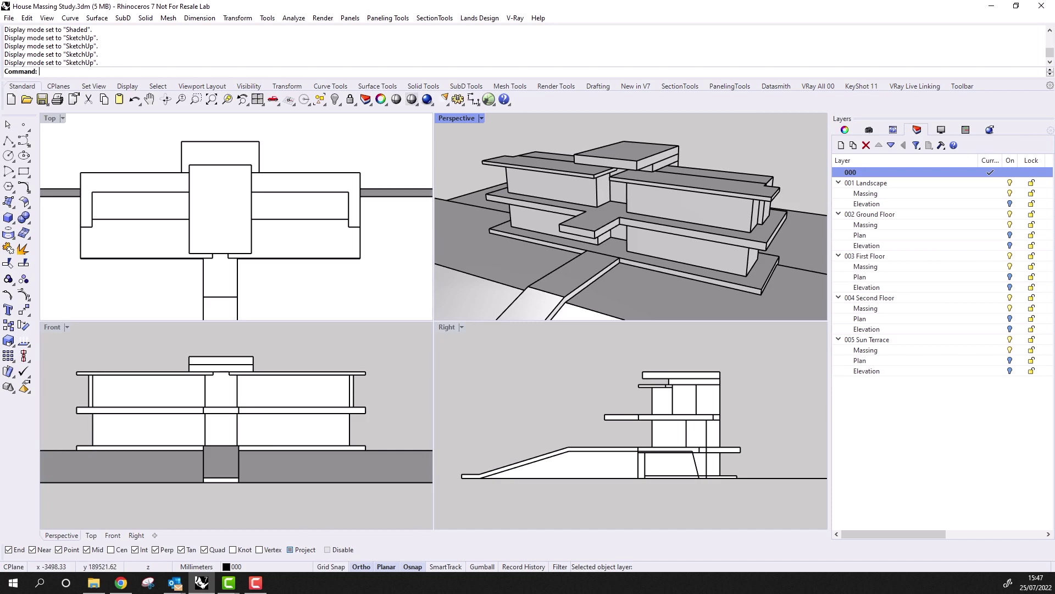
key("ctrl+m")
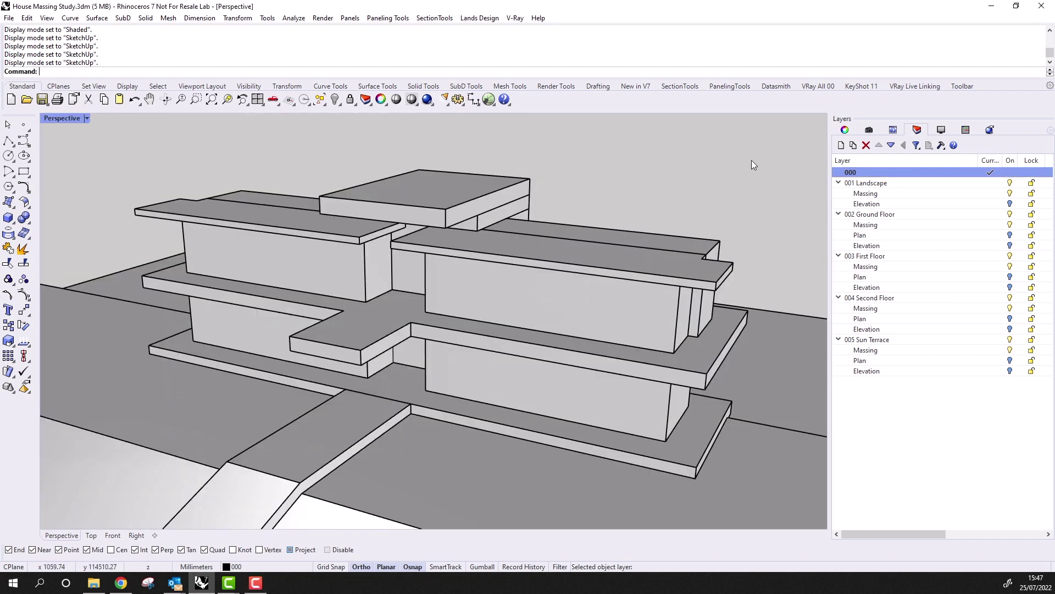
Turn off the 001 Landscape, 002 Ground Floor, 004 Second Floor and 005 Sun Terrace layers
left_click(1009, 183)
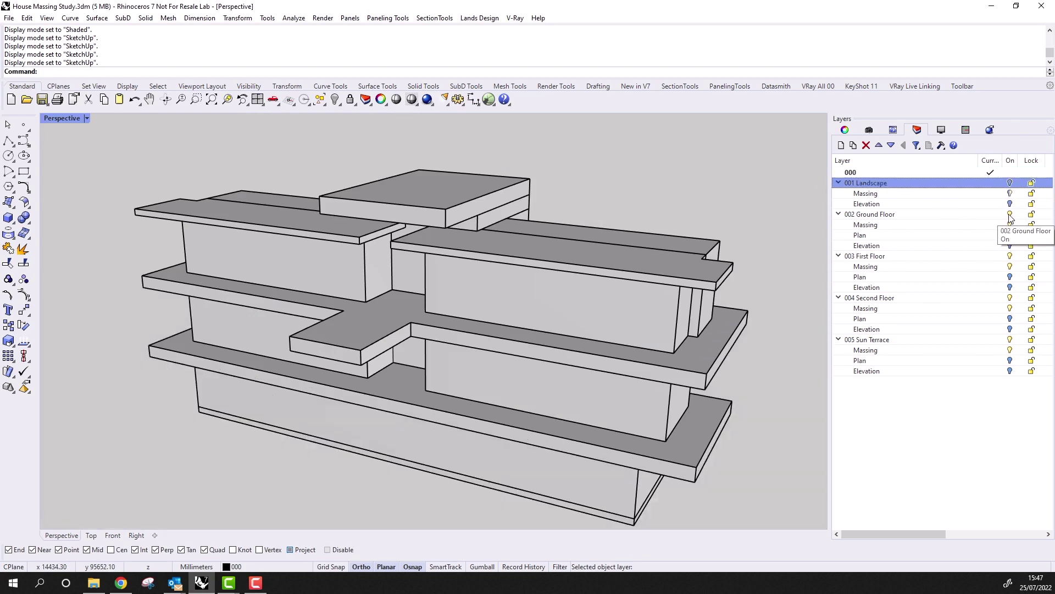
left_click(1010, 215)
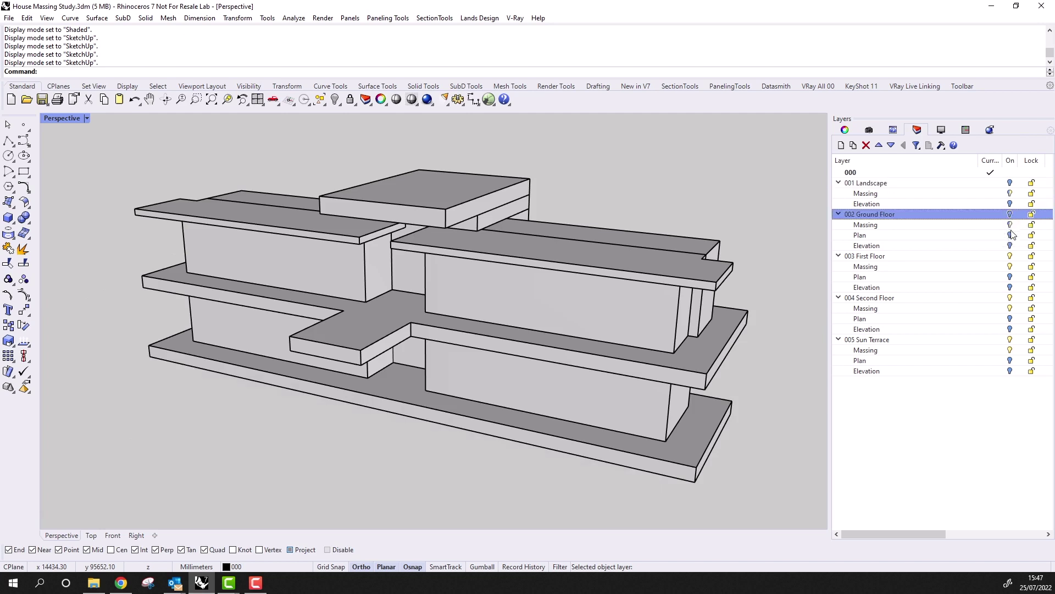
left_click(1011, 298)
left_click(1011, 340)
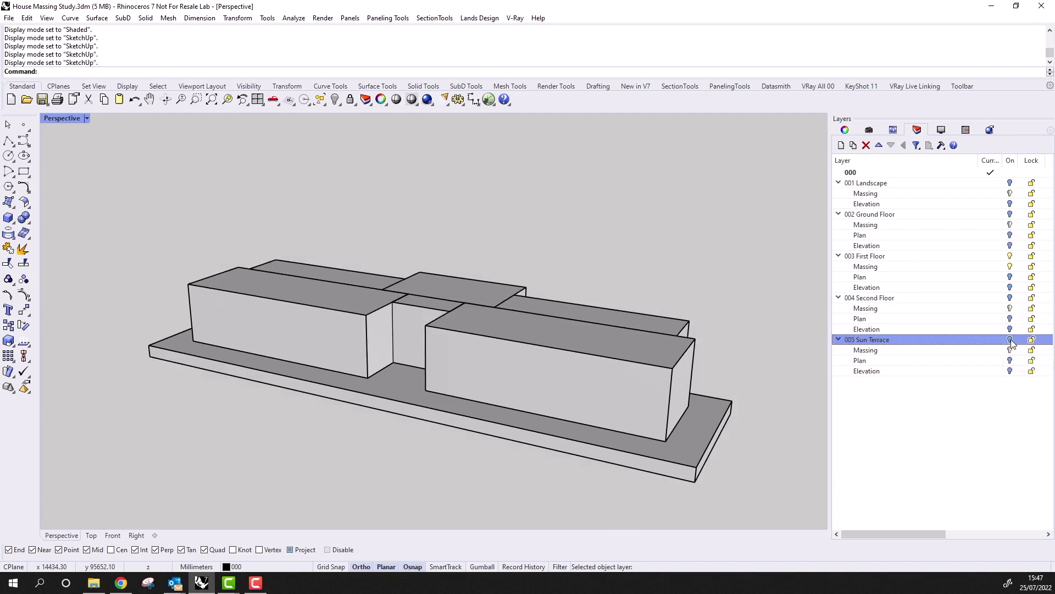
Zoom in and select the right, left and middle first-floor massing boxes
right_click_drag(594, 252, 611, 330)
scroll(725, 385, "up", 3)
right_click_drag(528, 361, 552, 352)
left_click(439, 315)
left_click(436, 314)
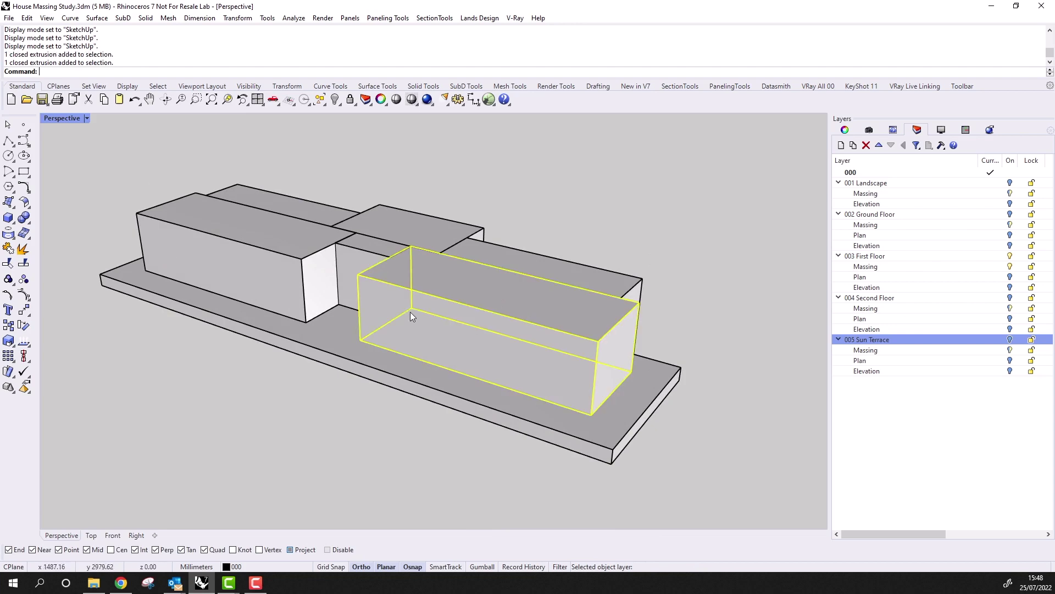
left_click(283, 280, "shift")
left_click(347, 258, "shift")
left_click(761, 204)
From another angle, select the right rear box, the middle box and the long Sun Terrace slab
right_click_drag(761, 203, 547, 280)
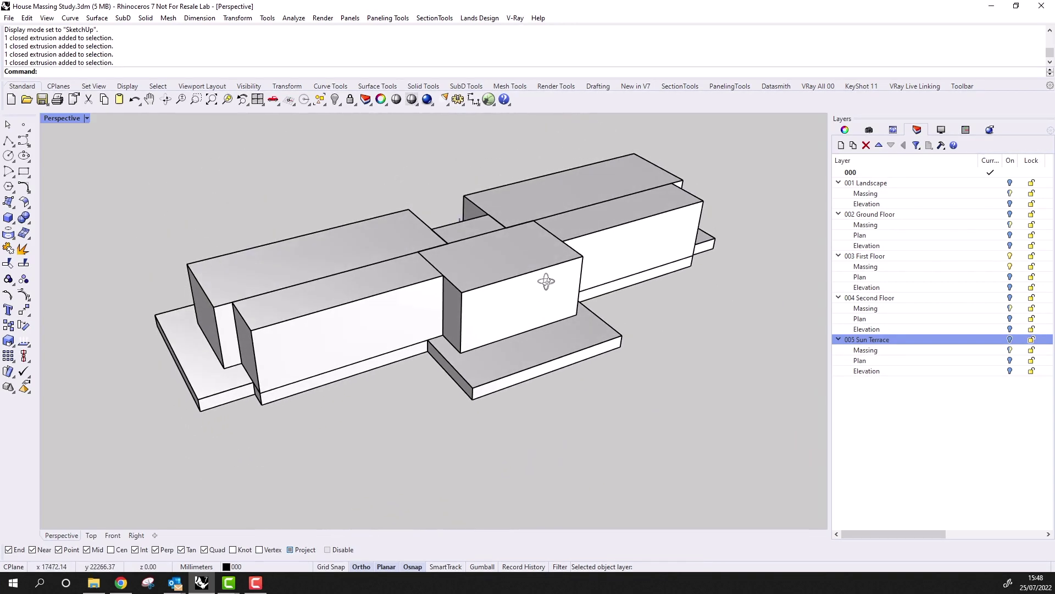
left_click(623, 247, "shift")
key("Escape")
left_click(524, 297)
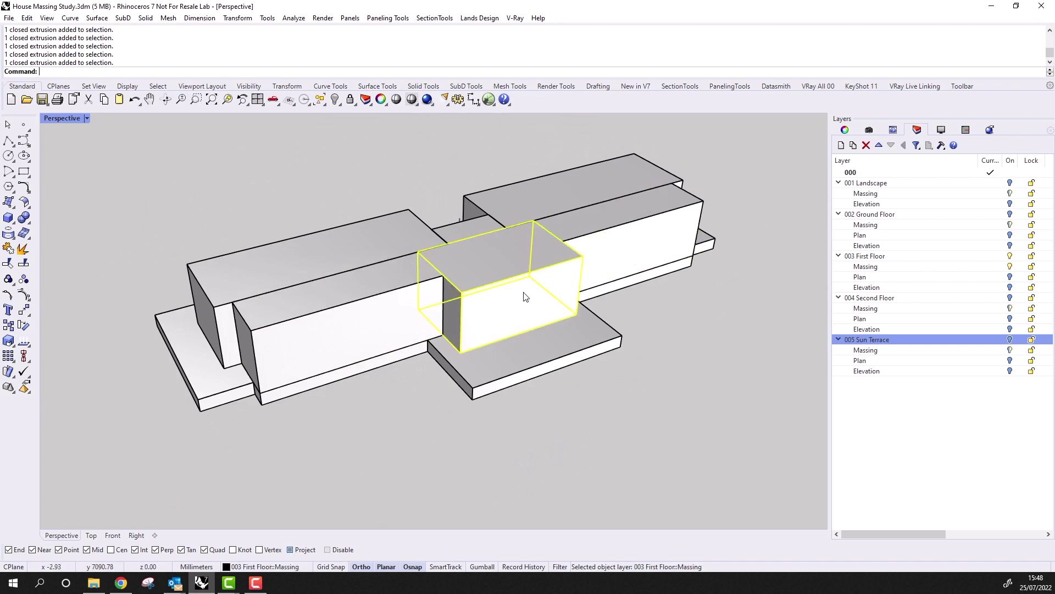
left_click(588, 381)
left_click(724, 388)
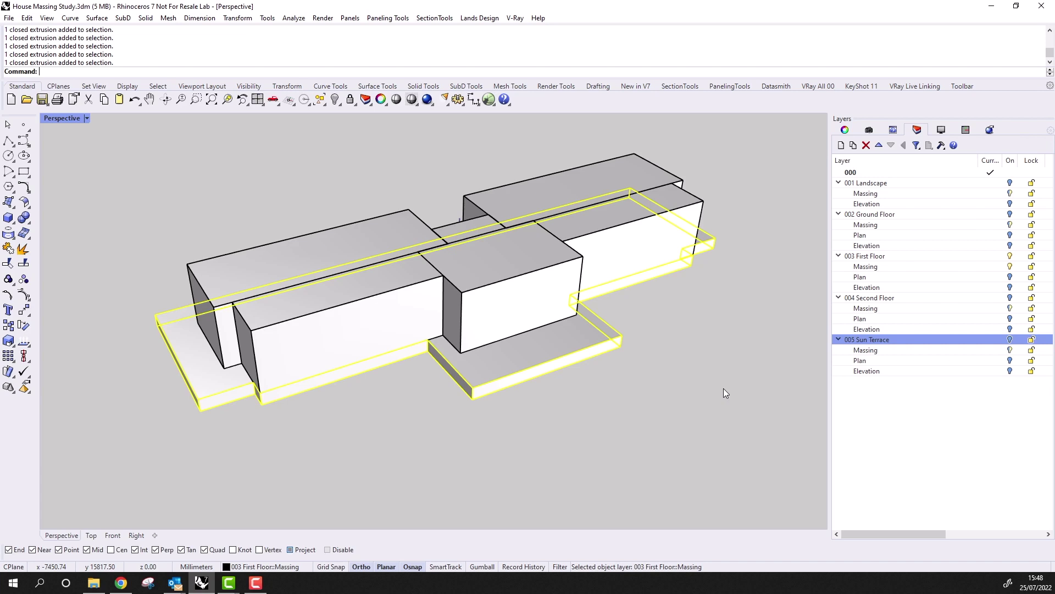
key("Escape")
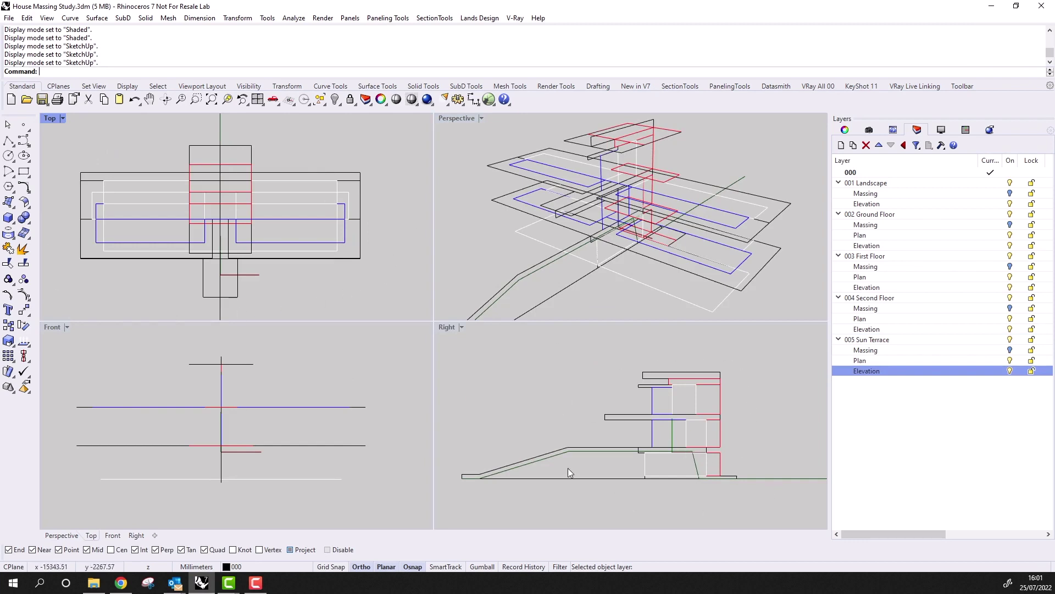
Maximize the Perspective view and toggle the 005, 004, 002 and 001 layers' visibility
double_click(473, 117)
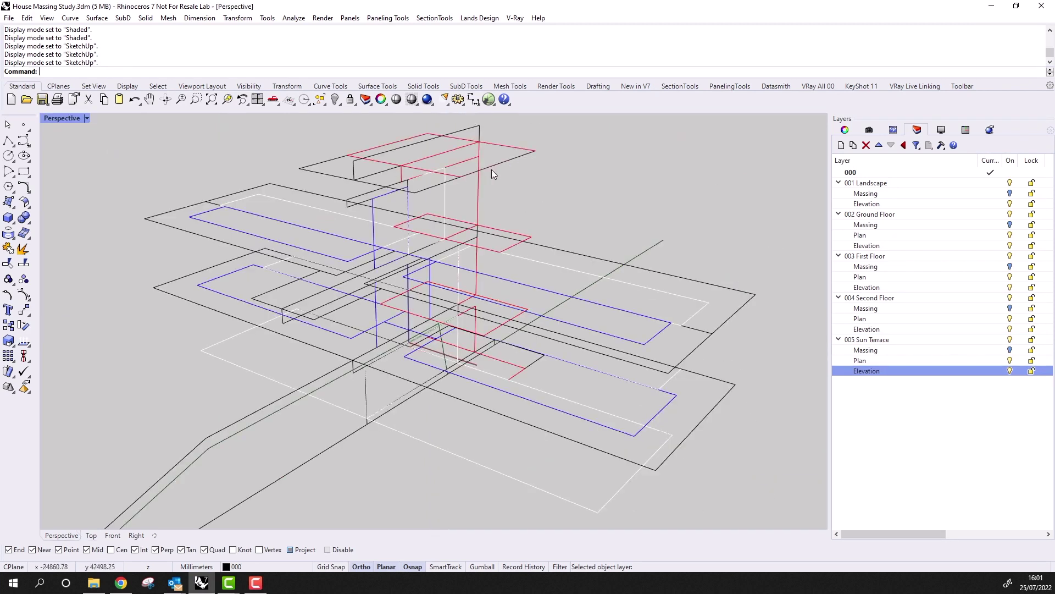
right_click_drag(509, 220, 545, 317)
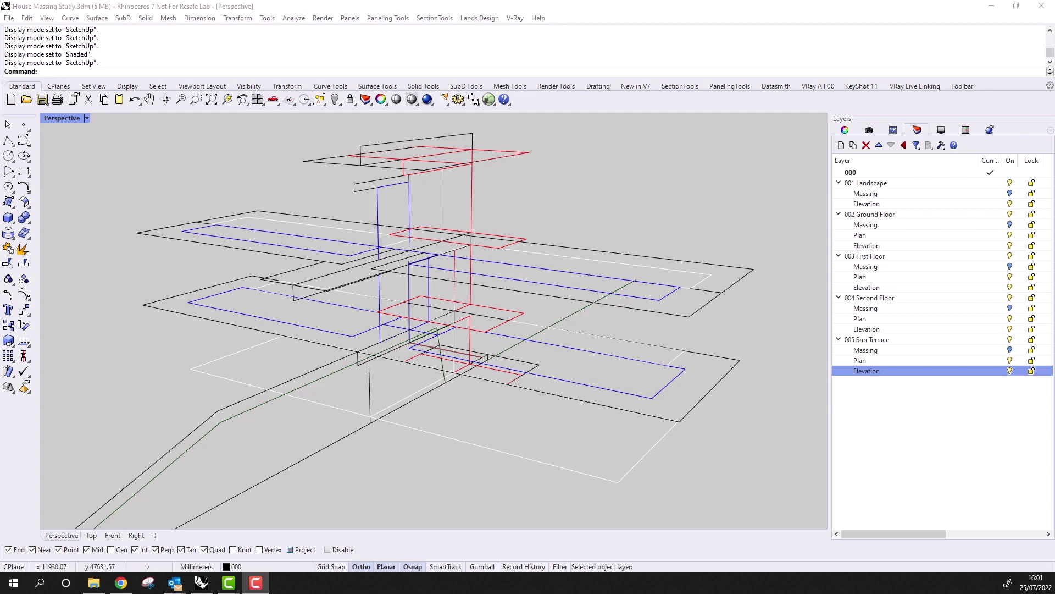
left_click(1011, 339)
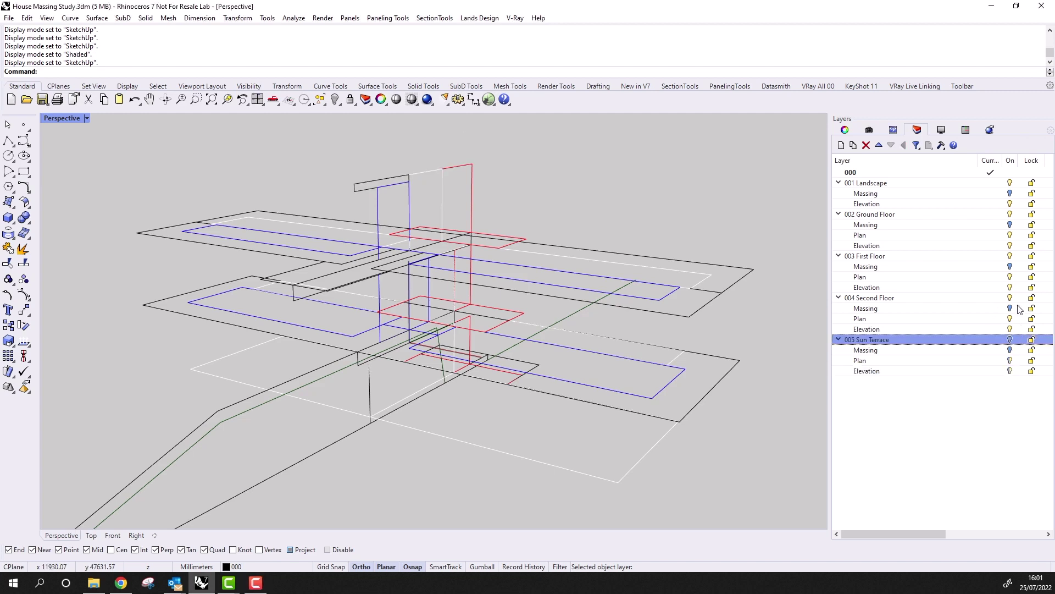
left_click(1011, 298)
left_click(1010, 214)
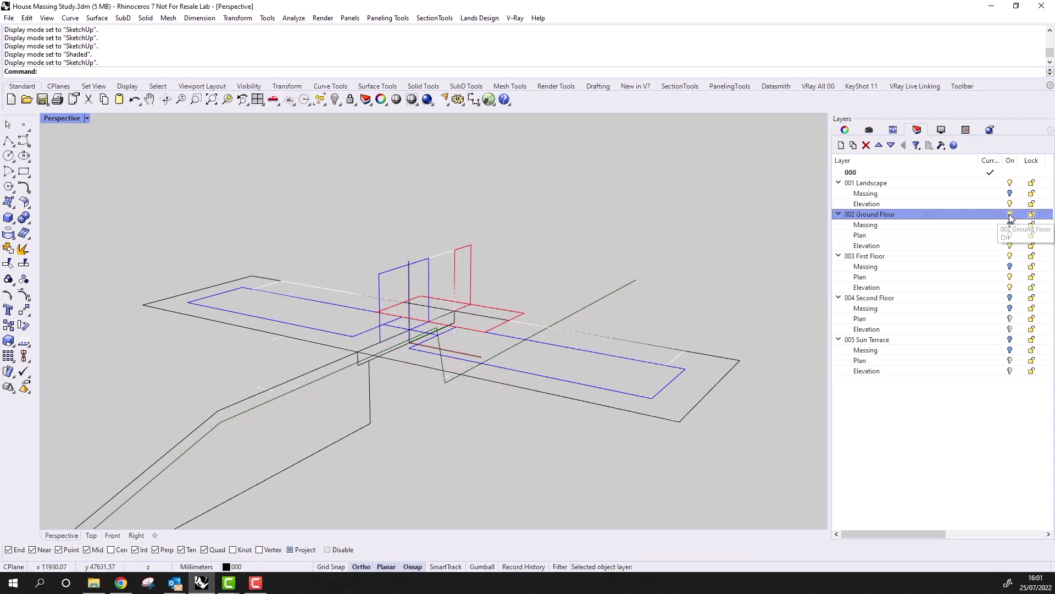
left_click(1011, 183)
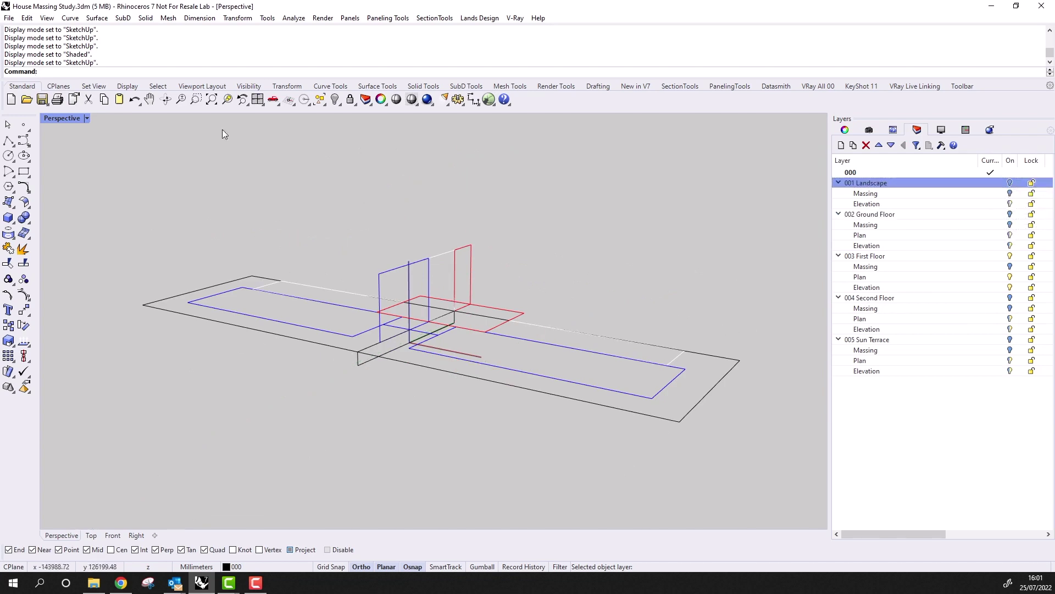
Set Perspective to Shaded, restore four viewports, and check the side-view elevation rectangles
left_click(87, 118)
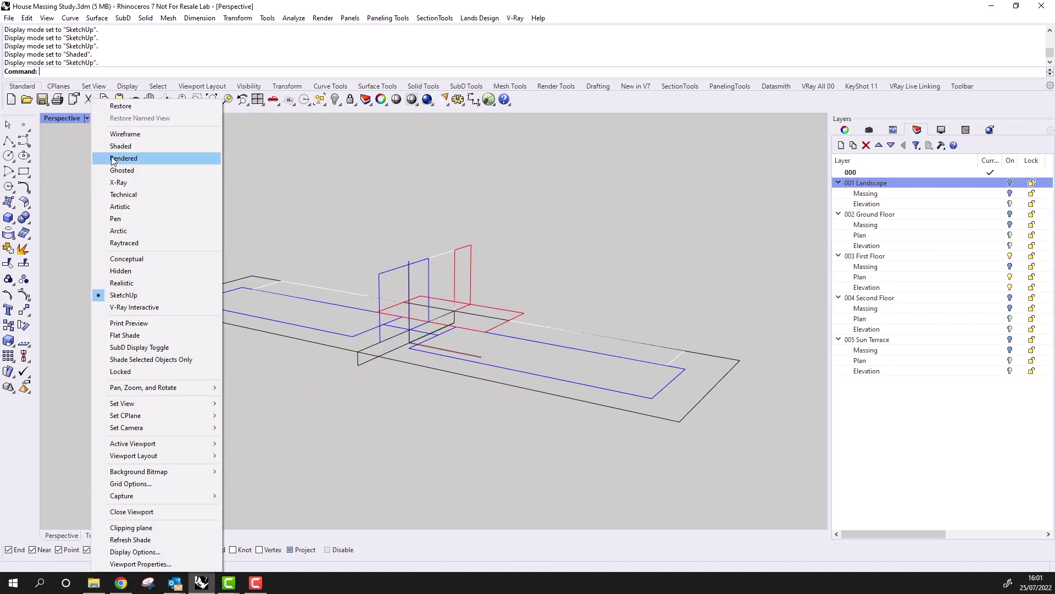
left_click(113, 147)
double_click(72, 117)
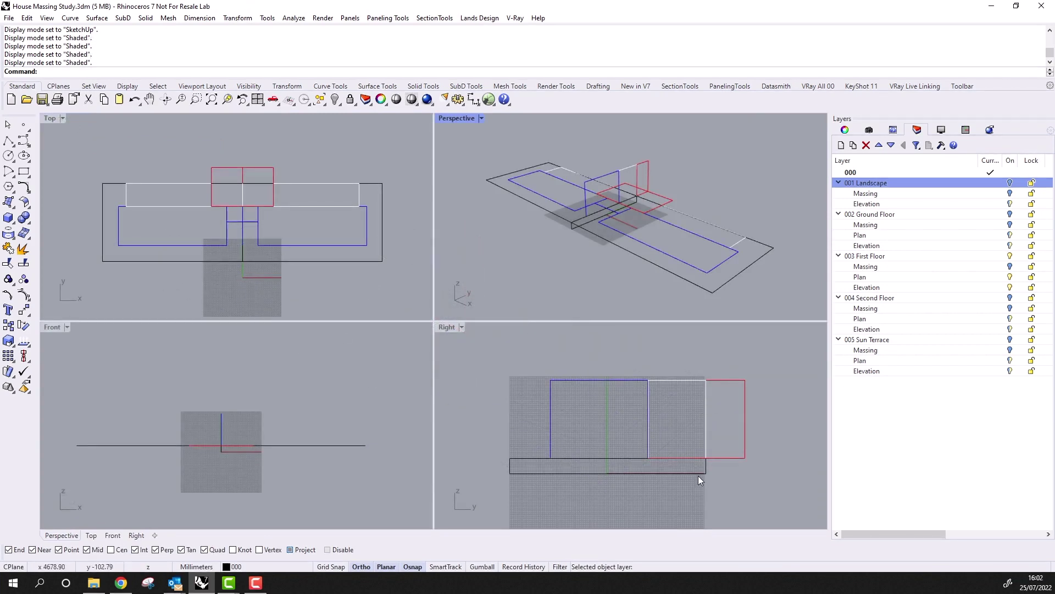
left_click(678, 406)
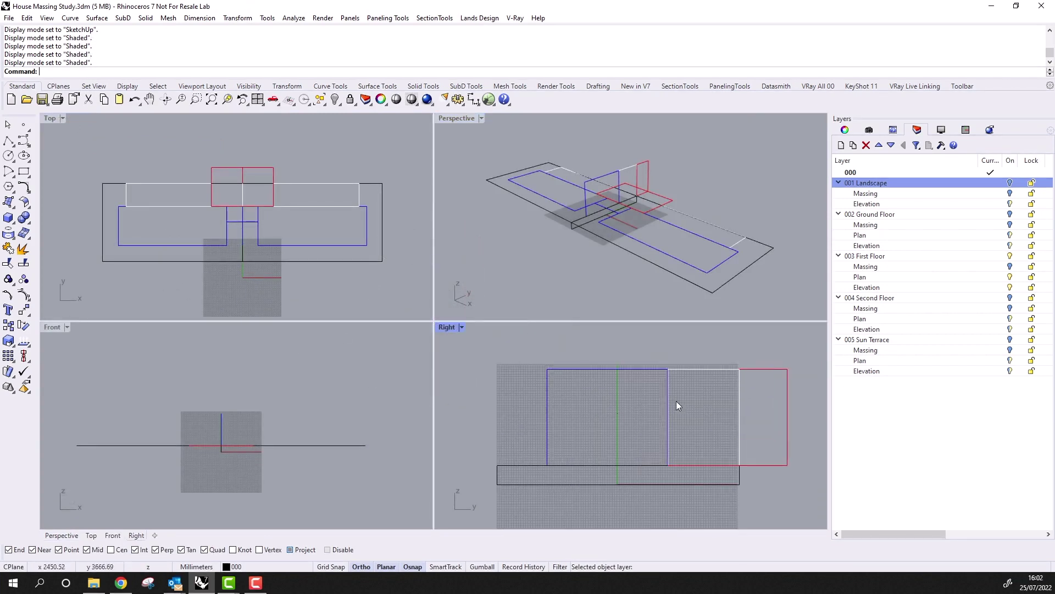
left_click(778, 369)
left_click(713, 369)
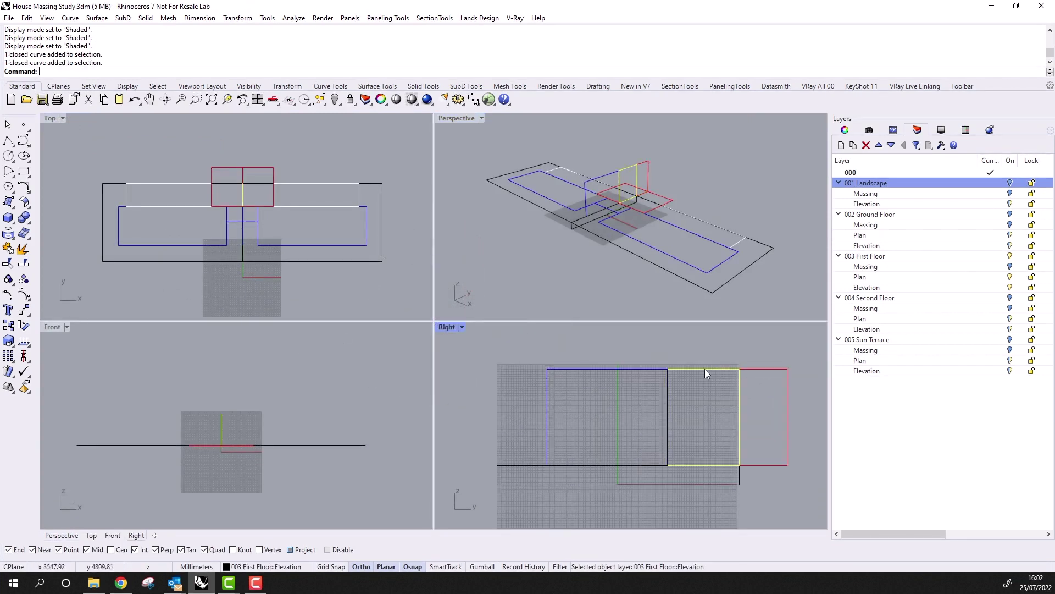
left_click(618, 368)
left_click(505, 463)
left_click(489, 212)
left_click(384, 290)
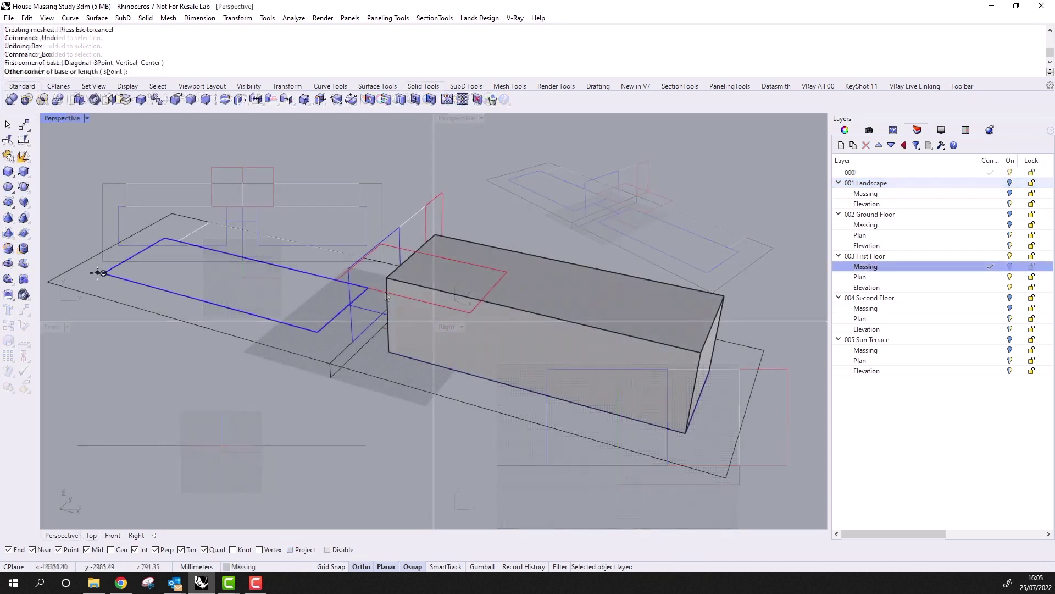
Finish the first box, then fill the gap up to the midpoint with a second box
left_click(104, 273)
left_click(441, 226)
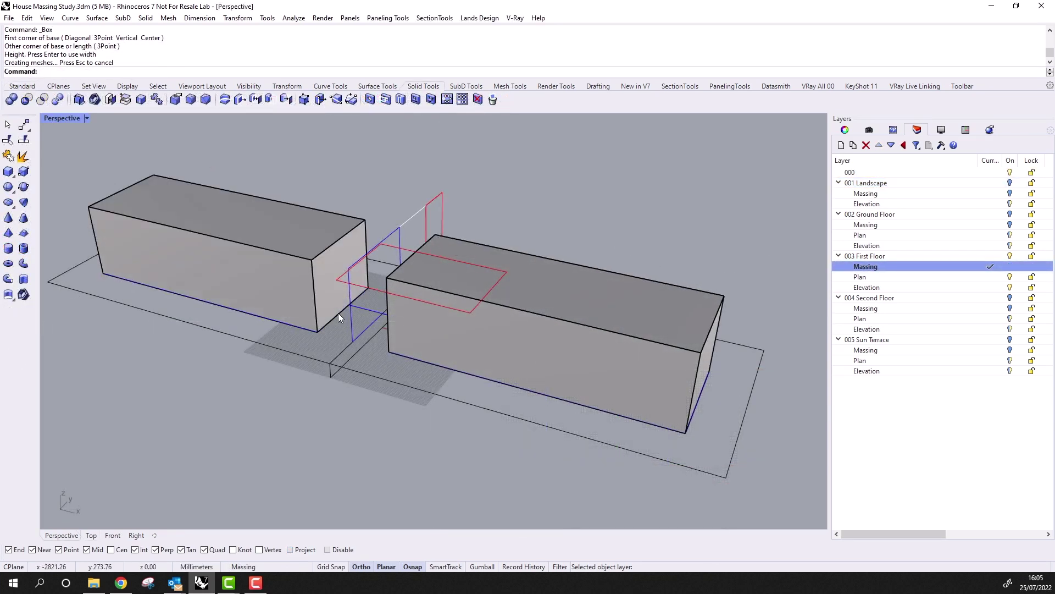
scroll(338, 312, "up", 5)
key("Return")
left_click(333, 329)
right_click_drag(478, 292, 445, 303)
left_click(445, 304)
left_click(444, 212)
scroll(444, 212, "down", 5)
right_click_drag(475, 259, 271, 427)
scroll(271, 427, "up", 3)
Create another box snapped to the plan outline corners
key("Return")
left_click(266, 388)
left_click(513, 306)
left_click(489, 179)
right_click_drag(488, 179, 534, 351)
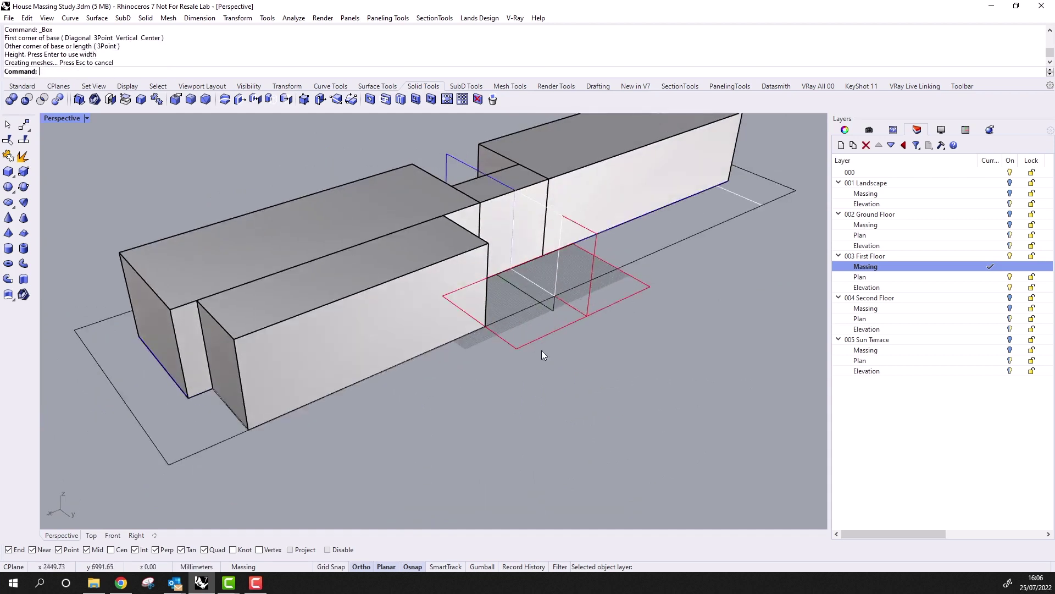
scroll(647, 252, "up", 3)
Add a box from the existing box's bottom corner, then one over the red rectangle
key("Return")
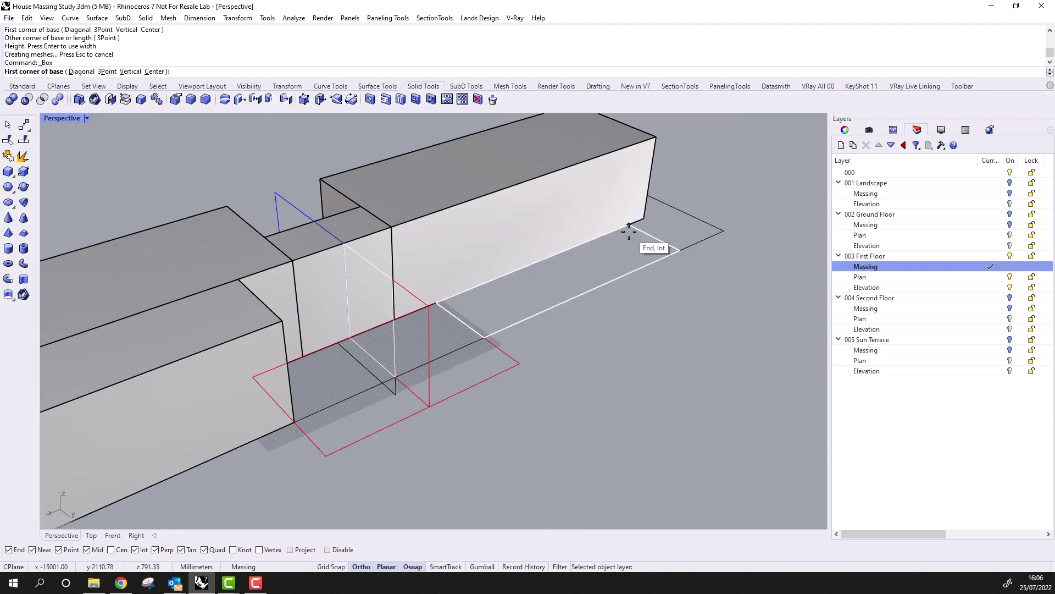
left_click(628, 224)
left_click(484, 337)
left_click(484, 223)
right_click_drag(484, 222, 411, 406)
key("Return")
left_click(411, 407)
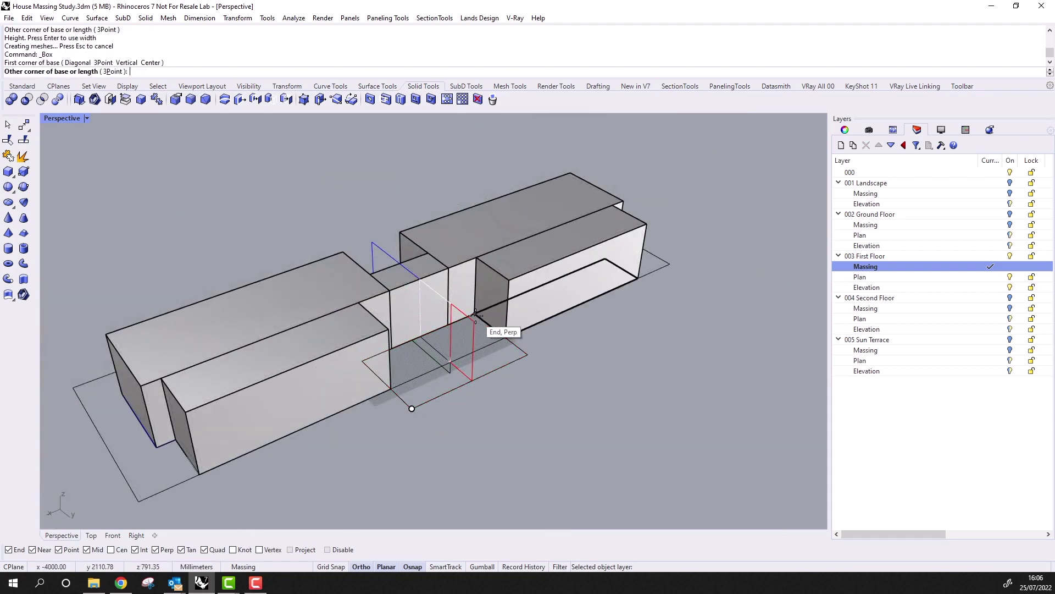
left_click(473, 316)
left_click(477, 278)
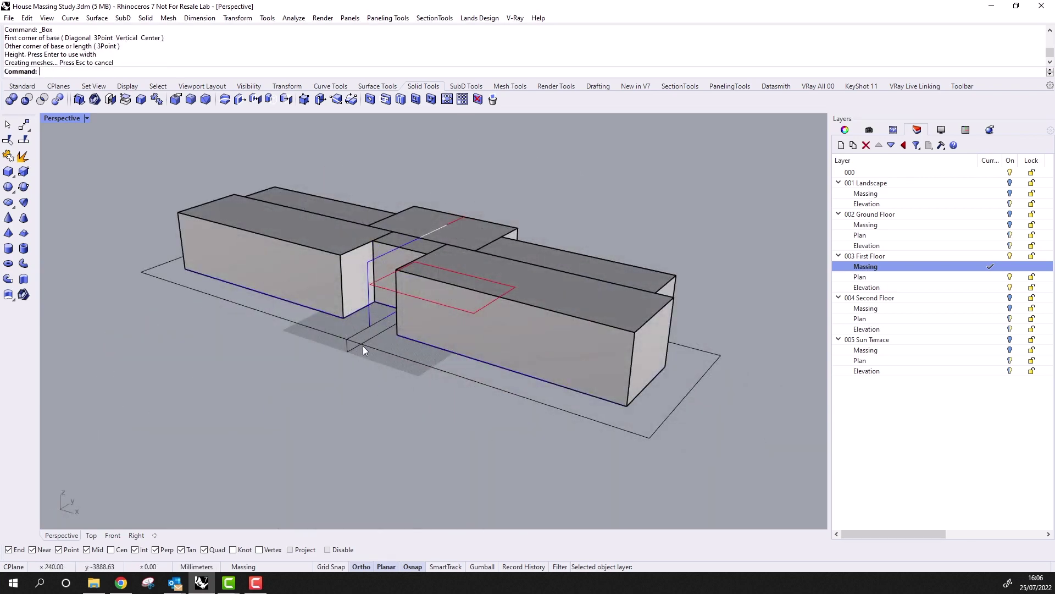
Extrude the large outer ground rectangle into a thin solid slab beneath the boxes
left_click(363, 345)
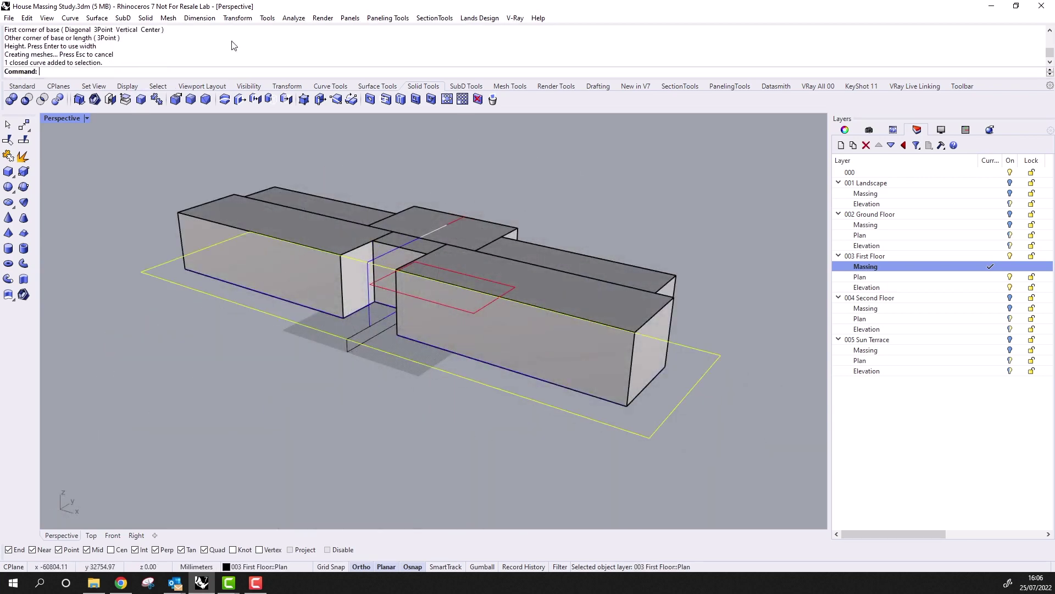
left_click(145, 17)
left_click(188, 179)
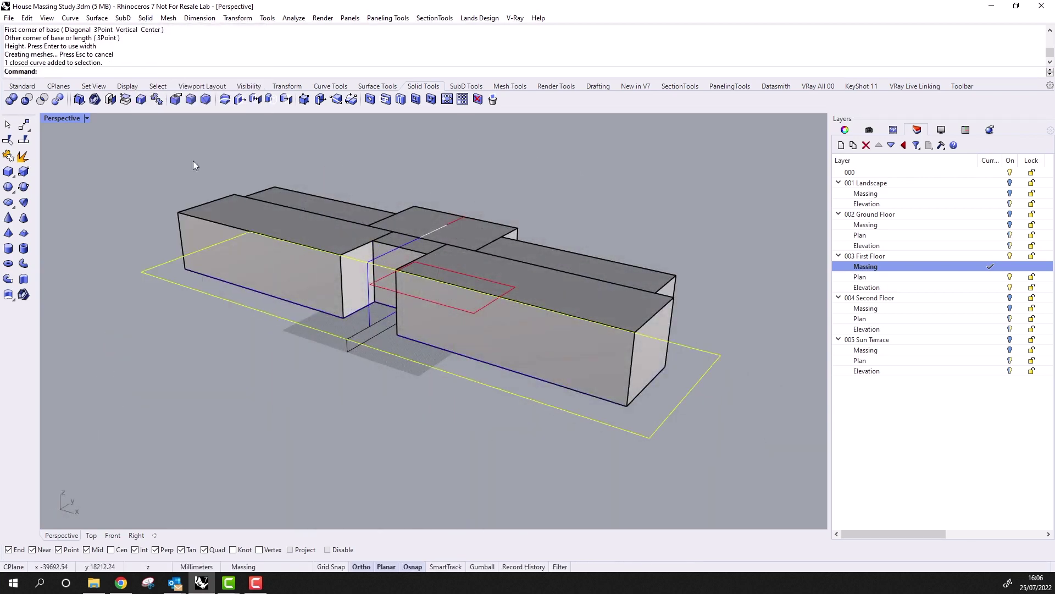
left_click(23, 278)
left_click(411, 420)
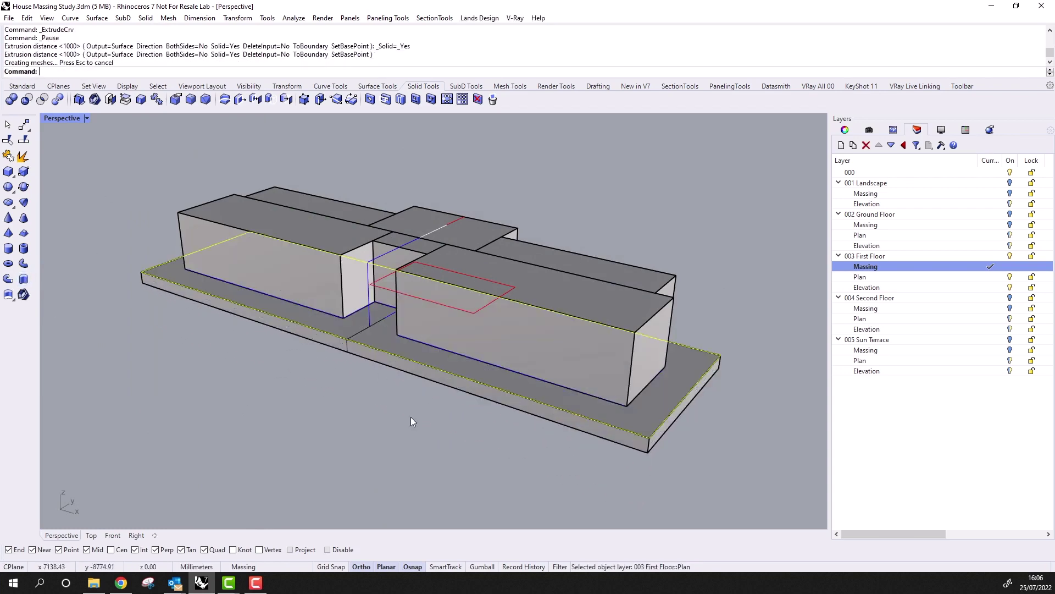
right_click_drag(411, 421, 448, 359)
scroll(375, 354, "up", 2)
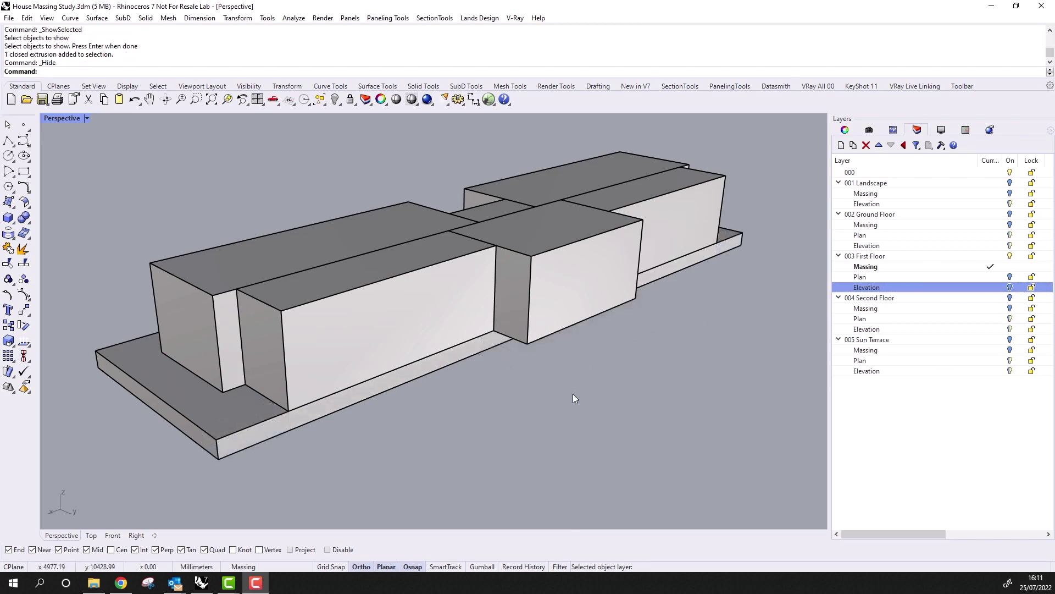
Draw short vertical lines on the slab's front face from the wall corners down to its bottom edge
right_click_drag(574, 398, 560, 335)
scroll(153, 209, "up", 5)
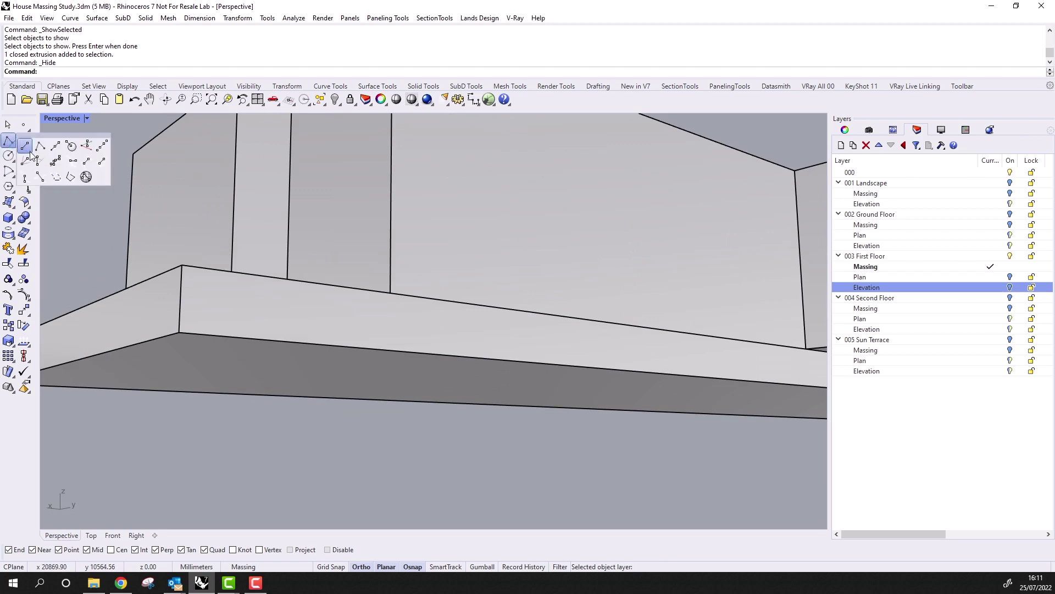
left_click(25, 144)
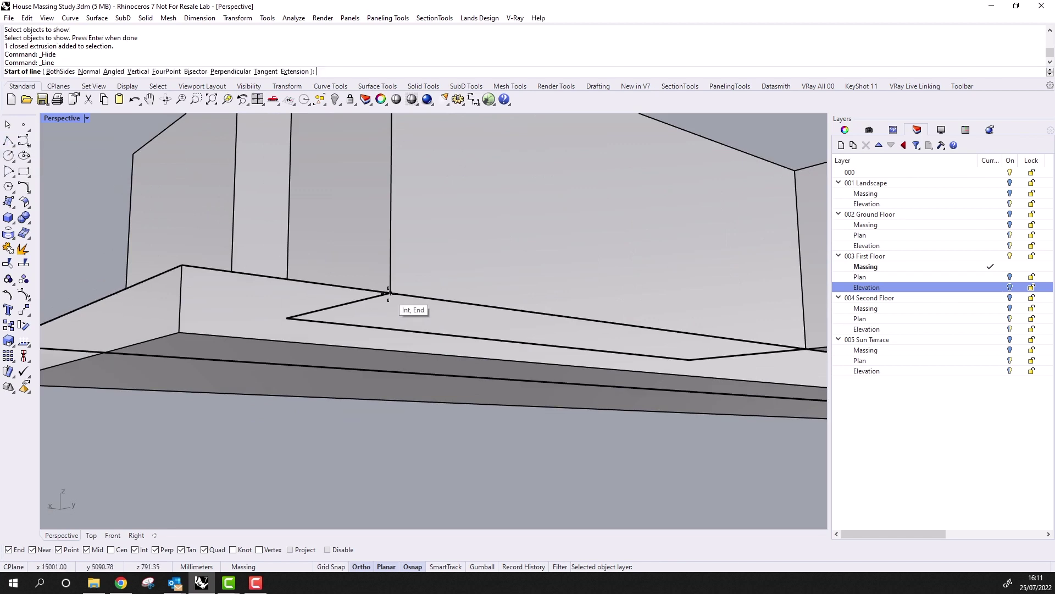
scroll(385, 291, "down", 2)
right_click_drag(385, 291, 400, 348)
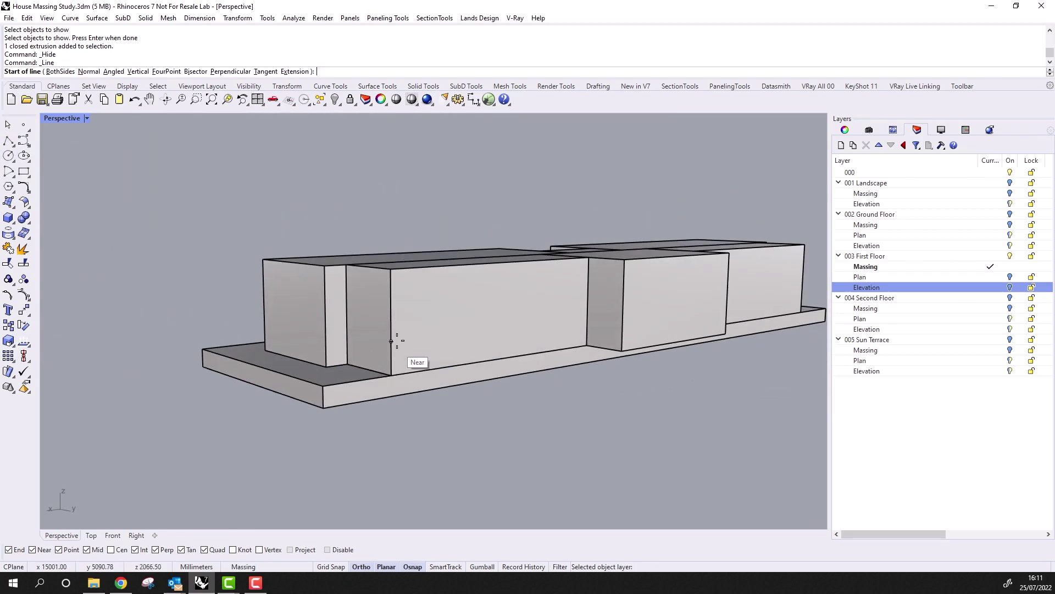
left_click(394, 377)
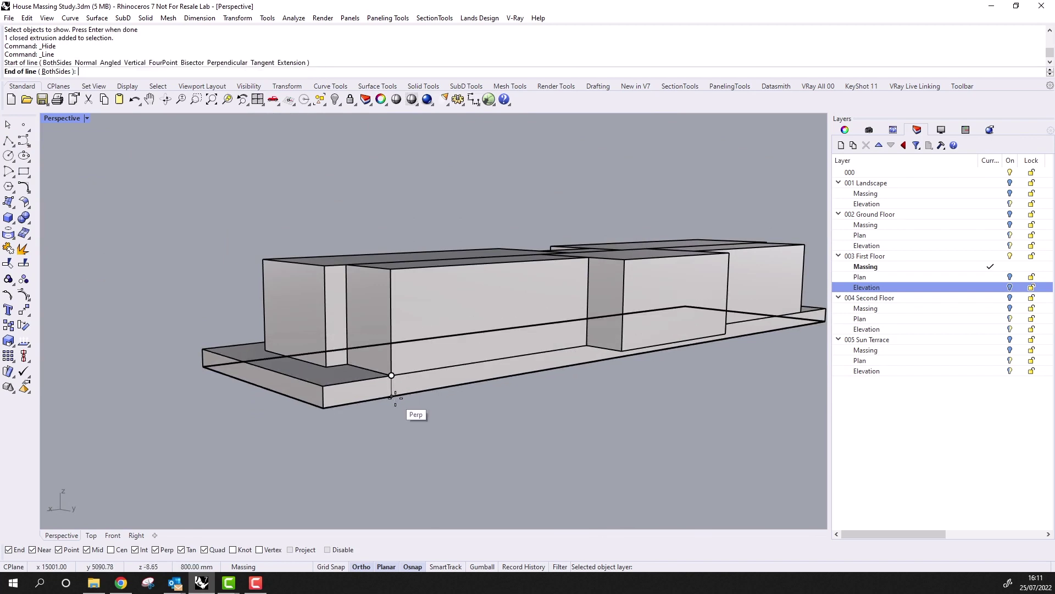
key("Return")
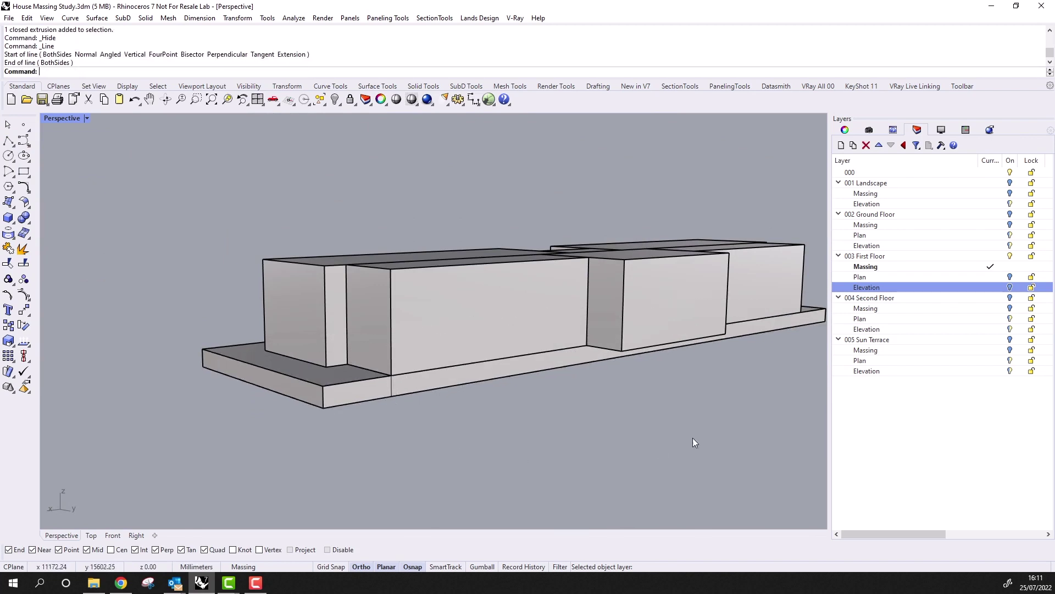
scroll(624, 361, "up", 5)
key("Return")
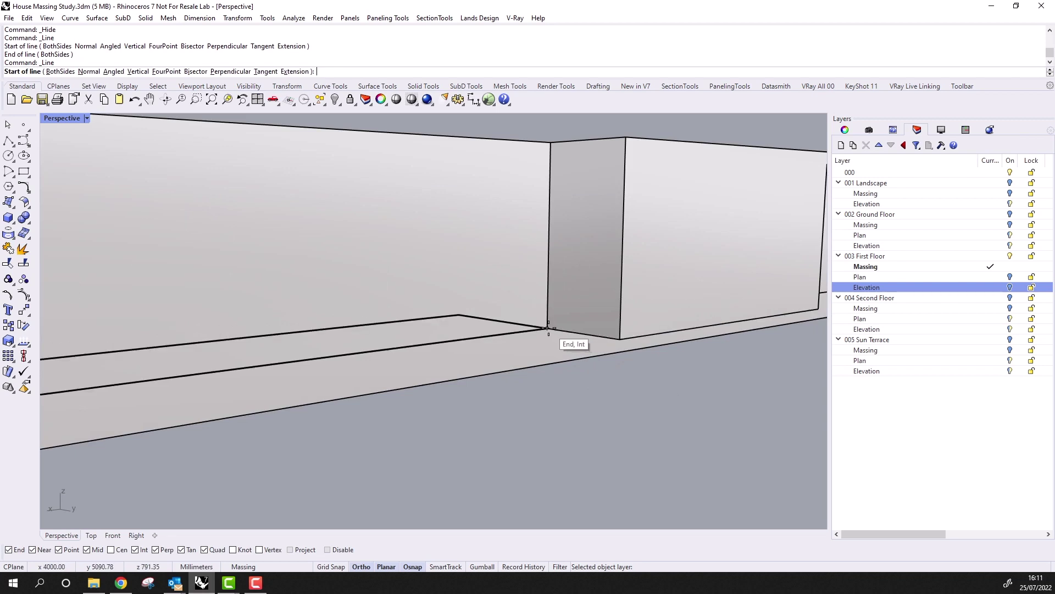
left_click(547, 329)
left_click(549, 364)
Select the vertical line at the wall base, choosing it over the slab
scroll(548, 365, "down", 10)
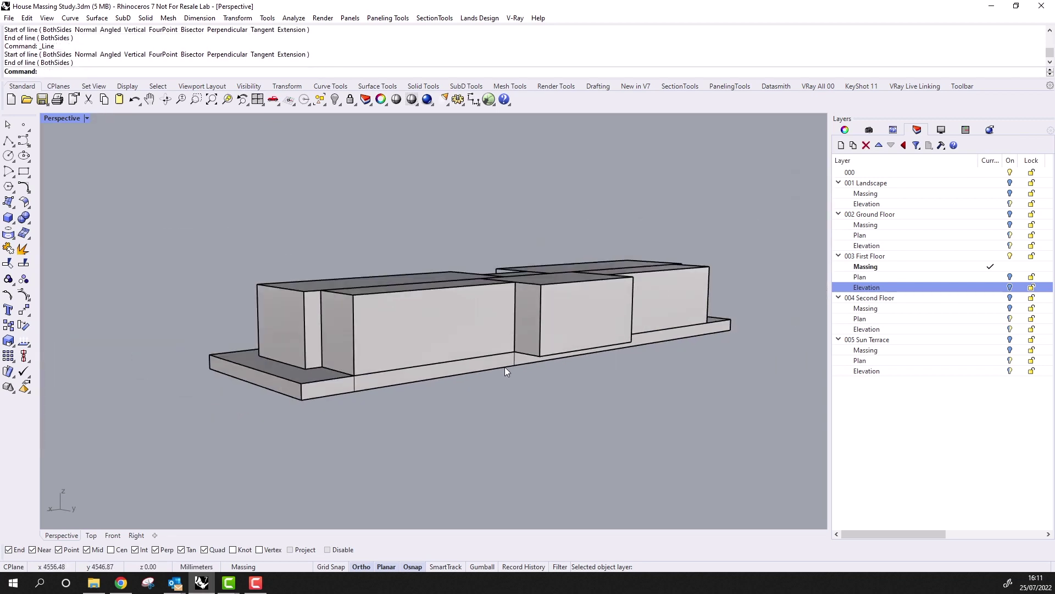
mouse_move(527, 373)
right_mouse_down()
mouse_move(523, 388)
mouse_move(398, 398)
mouse_move(500, 394)
mouse_move(526, 370)
right_mouse_up()
scroll(525, 371, "up", 5)
left_click(497, 353)
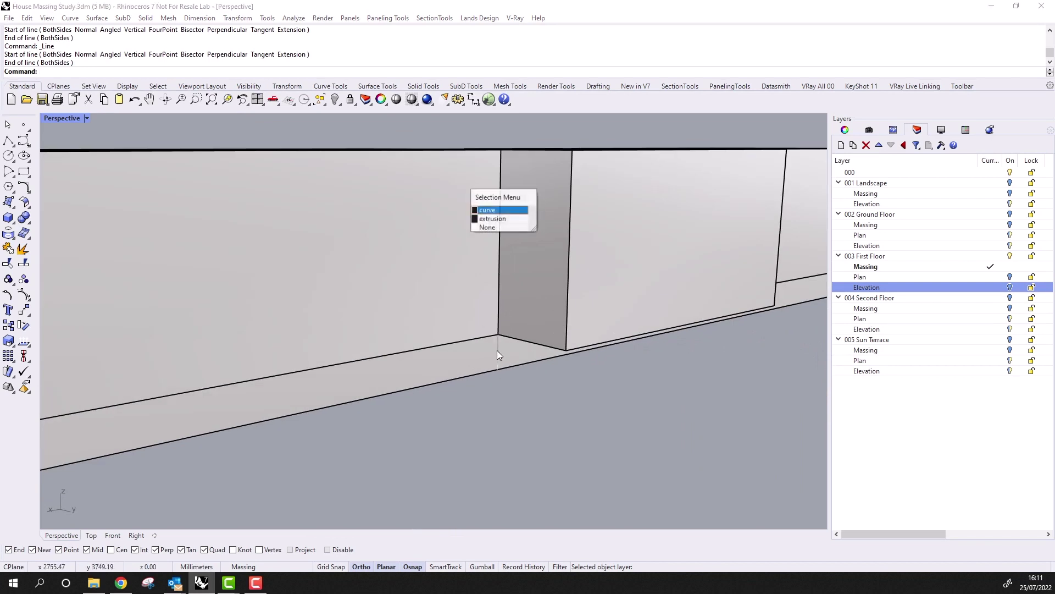
left_click(518, 229)
scroll(517, 399, "down", 5)
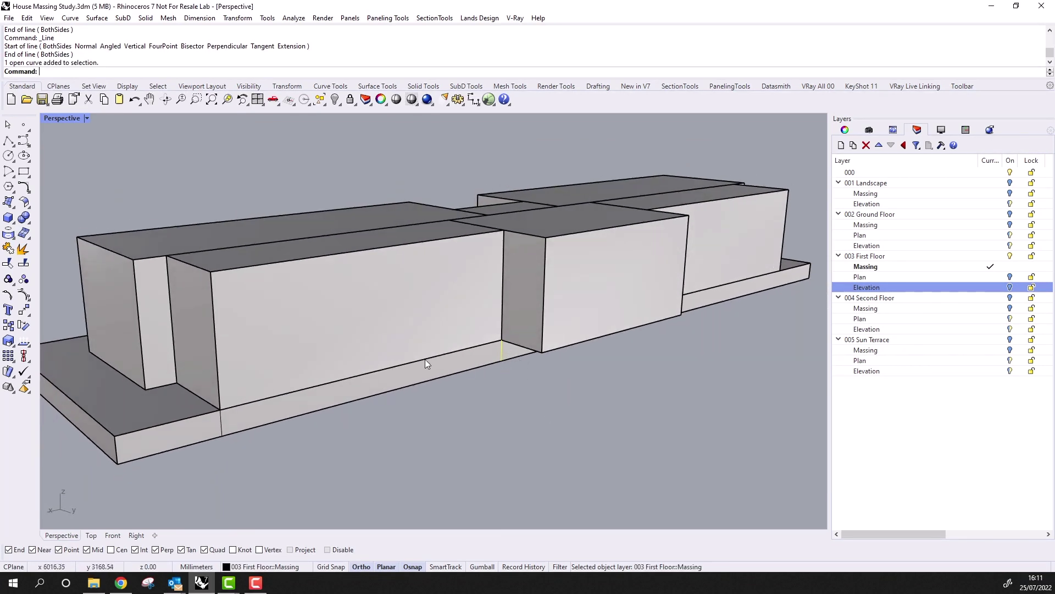
Move the selected vertical line 1000 mm along X with the Gumball
left_click(482, 566)
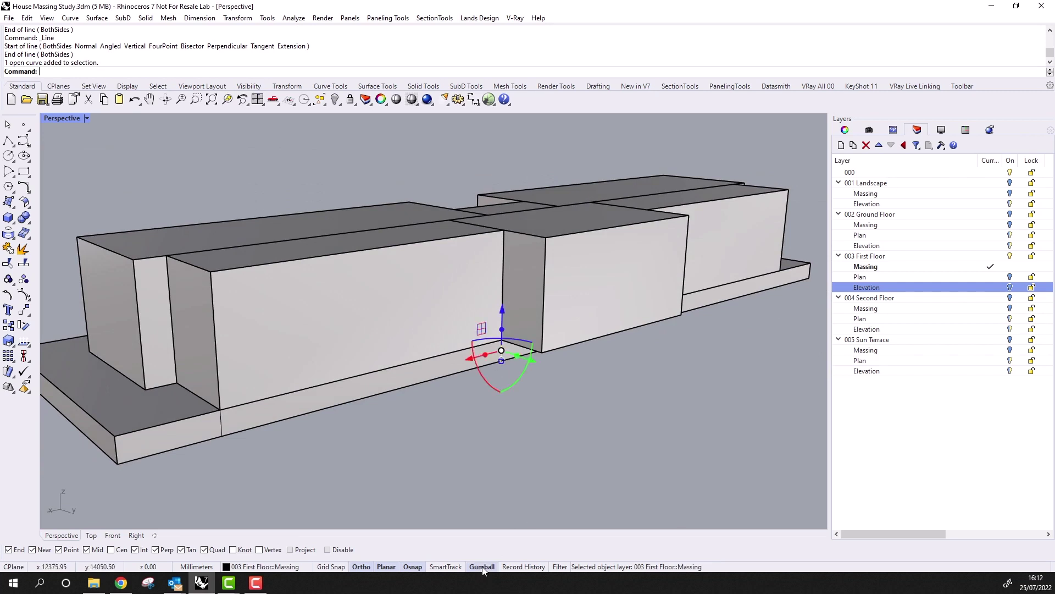
left_click(471, 360)
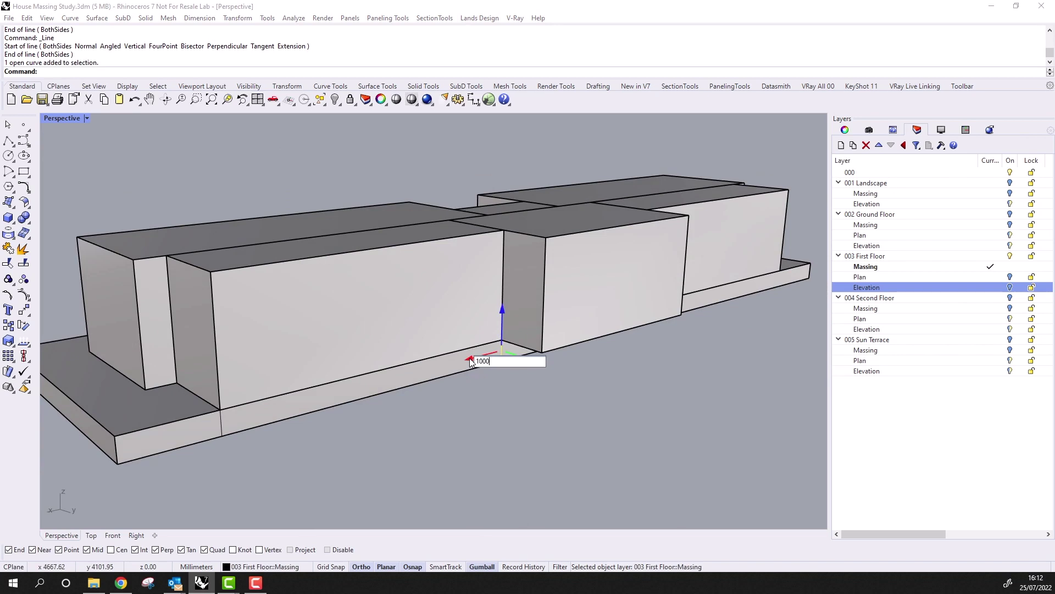
key("Return")
left_click(539, 441)
Set the Top viewport to Wireframe, maximize Perspective, and select the building-corner line
key("ctrl+F4")
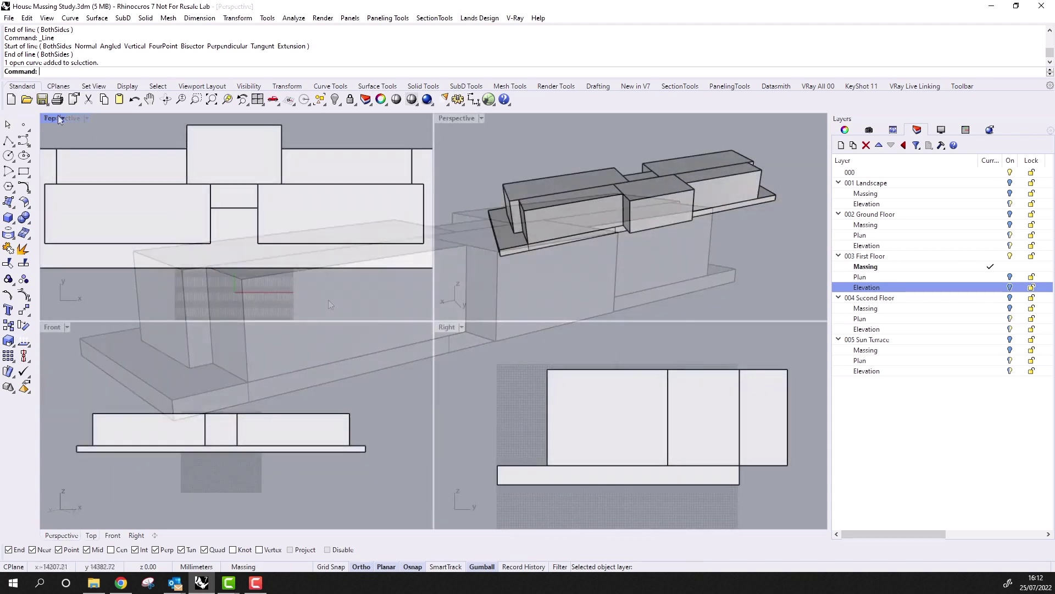
left_click(62, 118)
left_click(99, 133)
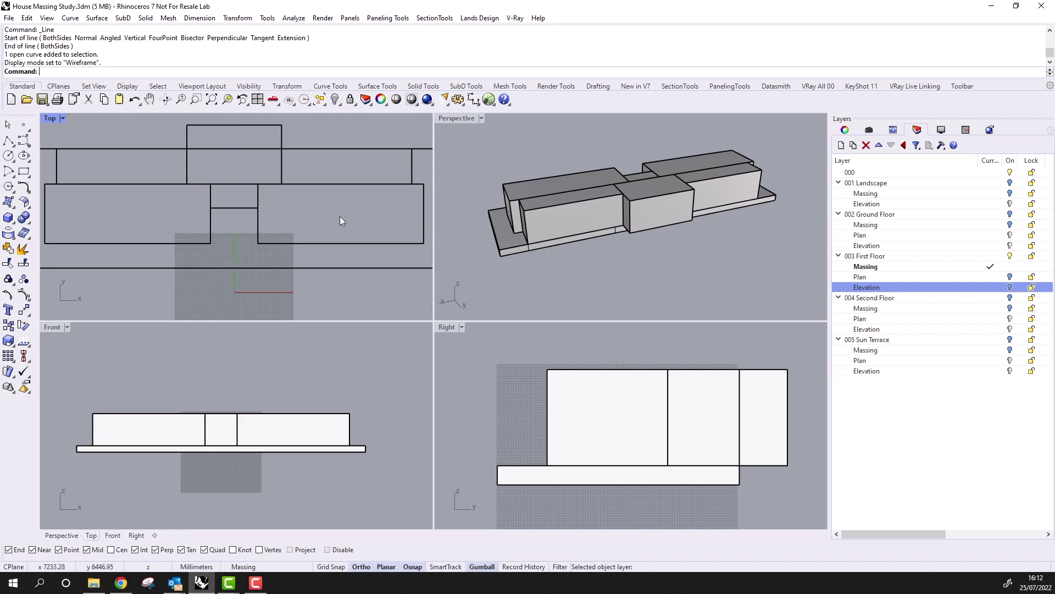
double_click(457, 118)
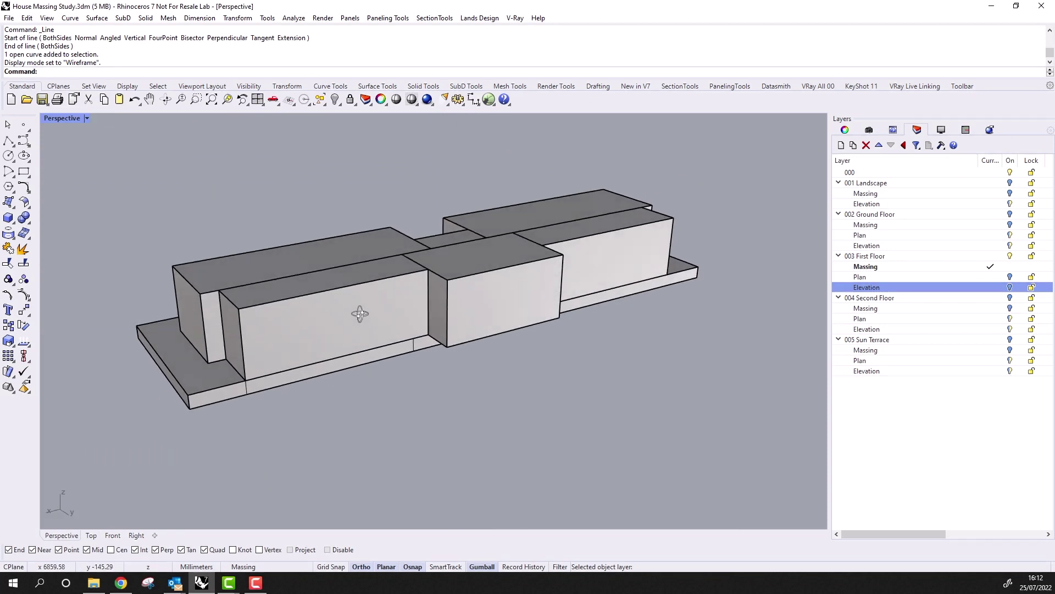
scroll(299, 374, "down", 2)
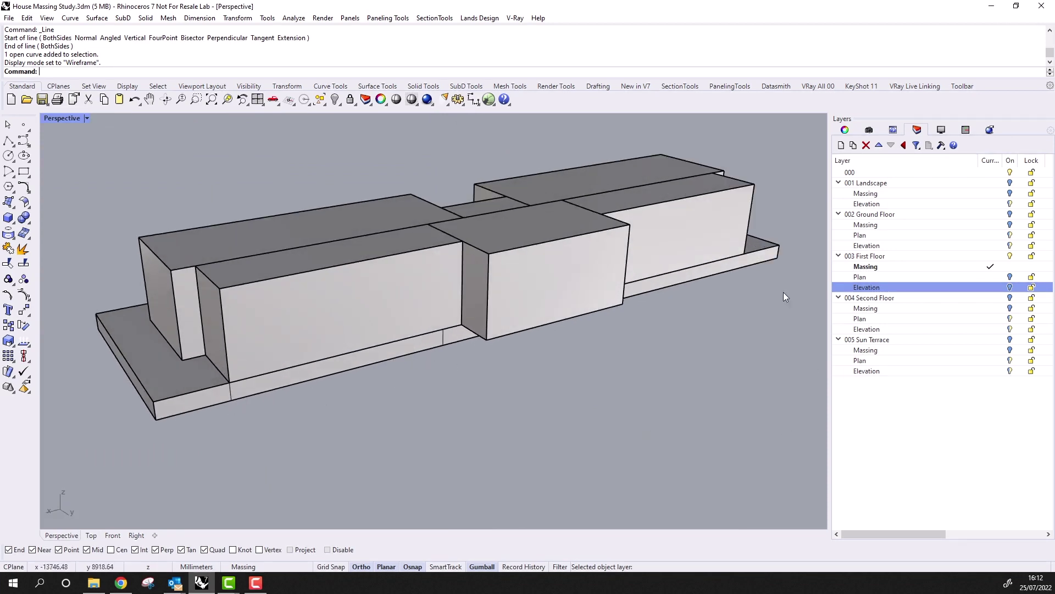
left_click(231, 394)
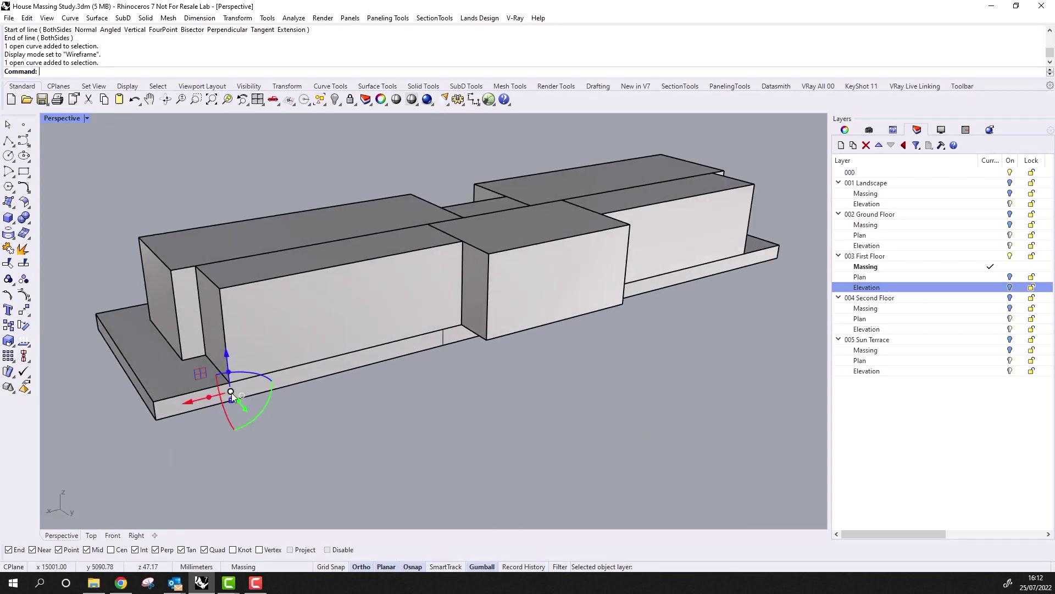
Add the second vertical line to the selection and mirror the curves across the Y axis
left_click(443, 337, "shift")
left_click(497, 213)
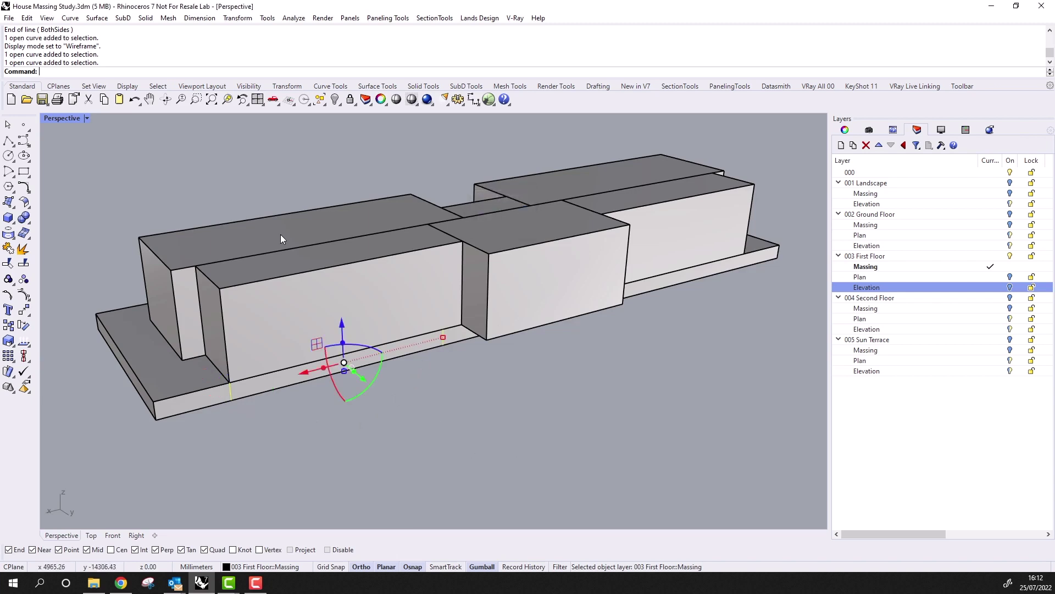
left_click(239, 19)
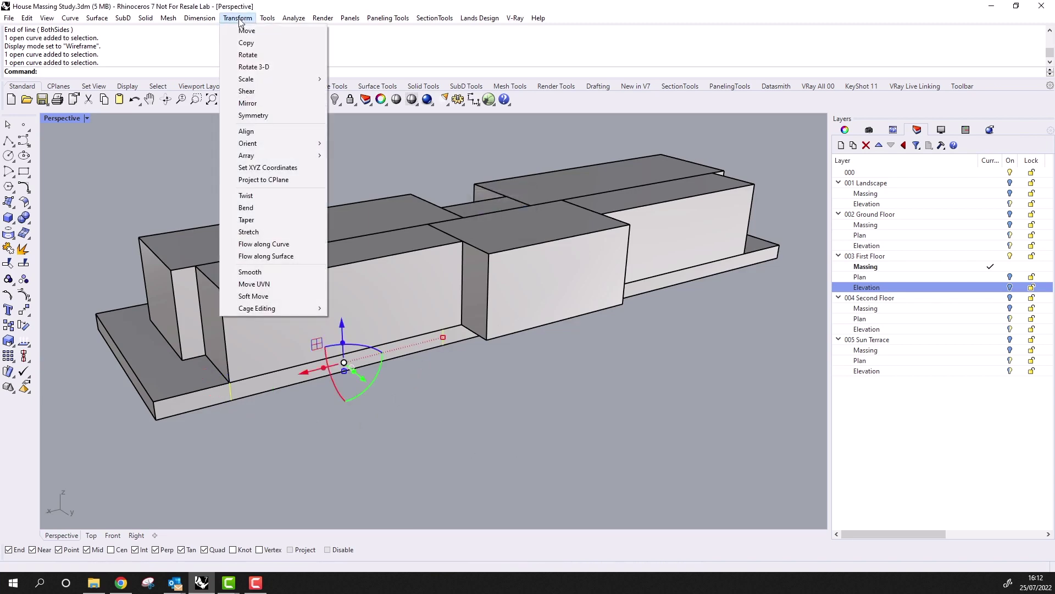
left_click(243, 104)
left_click(156, 72)
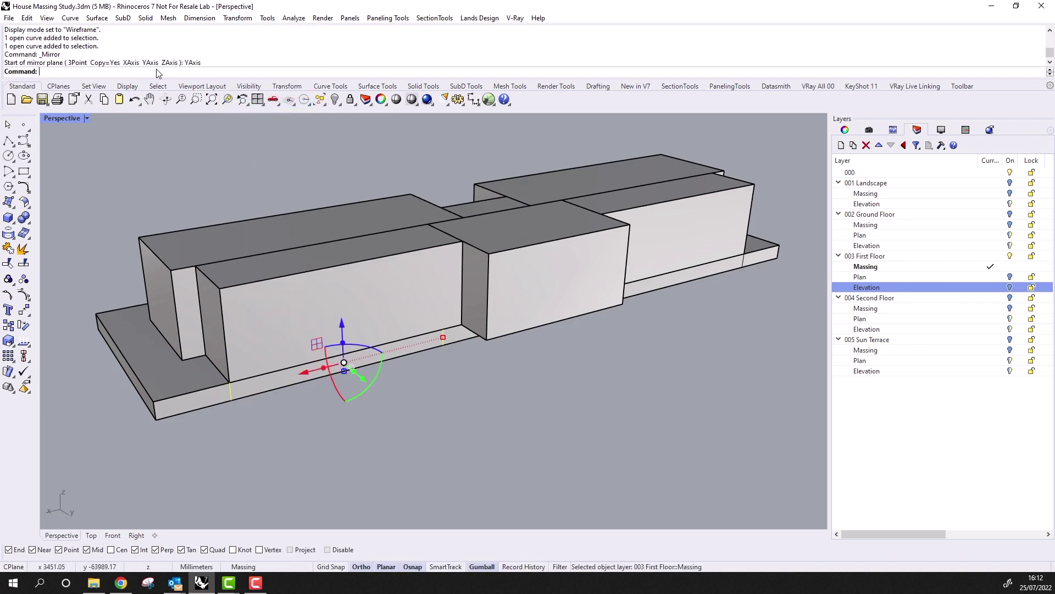
mouse_move(503, 424)
right_mouse_down()
mouse_move(517, 415)
mouse_move(480, 390)
mouse_move(391, 387)
mouse_move(489, 381)
mouse_move(453, 403)
mouse_move(517, 416)
right_mouse_up()
scroll(532, 307, "up", 2)
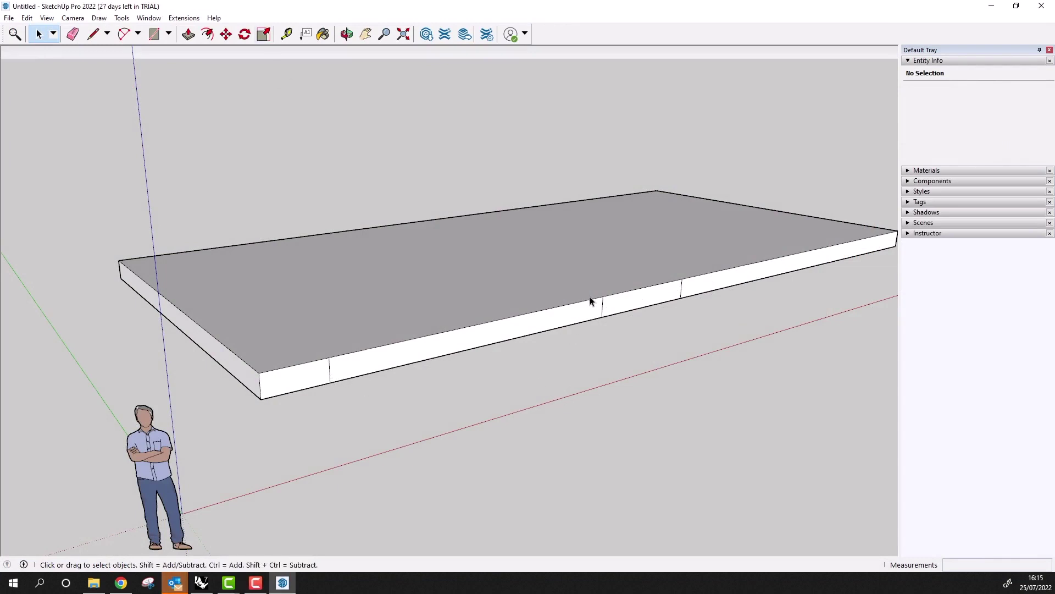
Push/Pull the small left front face and the middle strip inward to cut two notches
left_click(188, 35)
left_click(323, 374)
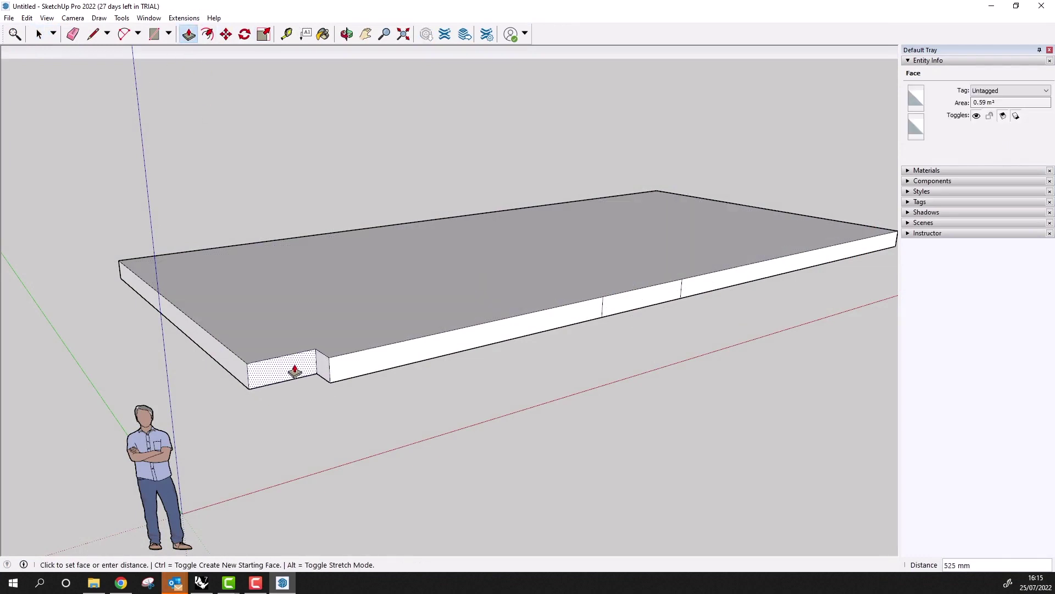
left_click(295, 371)
left_click(643, 301)
left_click(673, 333)
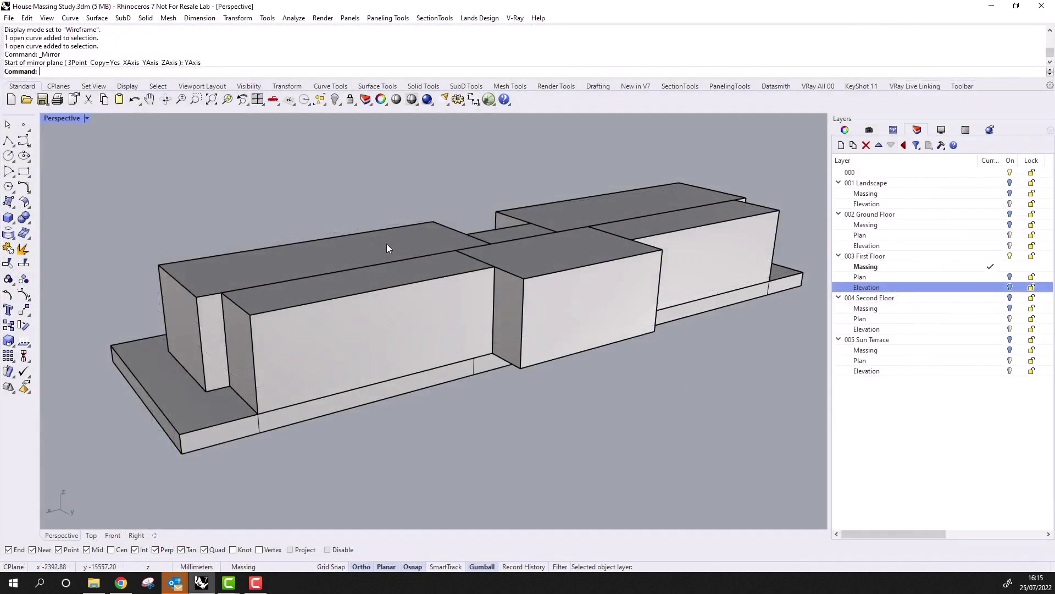
Select the five massing boxes, hide them with Ctrl+H, and select the remaining floor slab
left_click(387, 245)
left_click(428, 296, "shift")
left_click(607, 286, "shift")
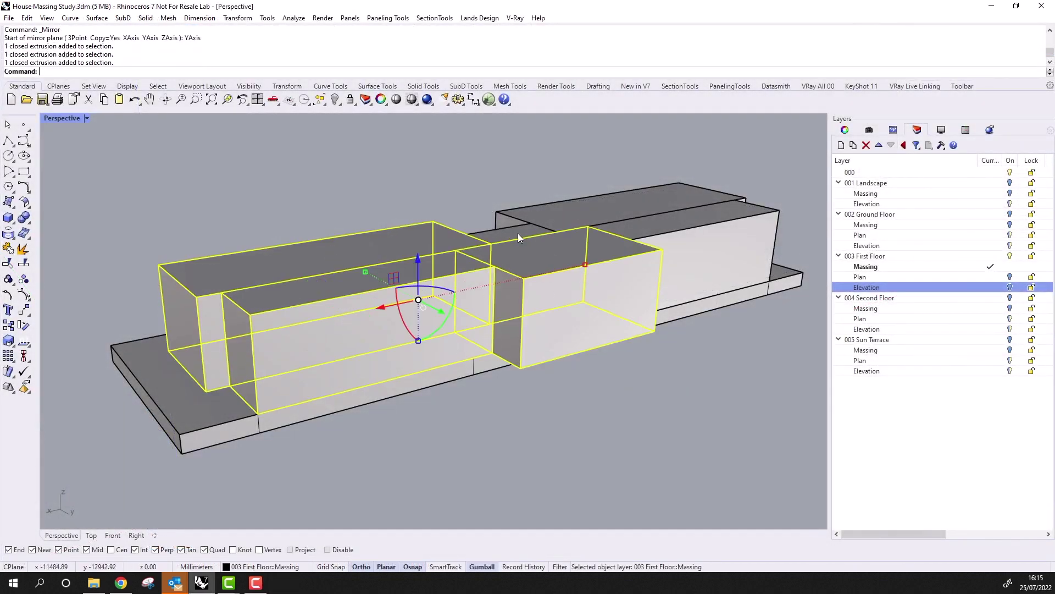
left_click(547, 222, "shift")
left_click(685, 259, "shift")
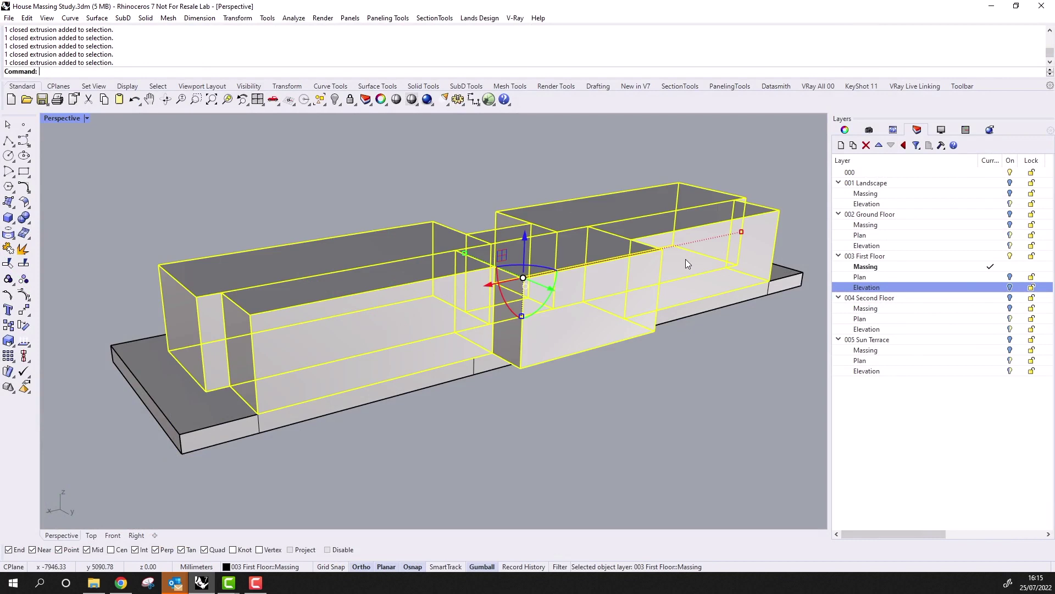
key("ctrl+h")
scroll(526, 376, "up", 2)
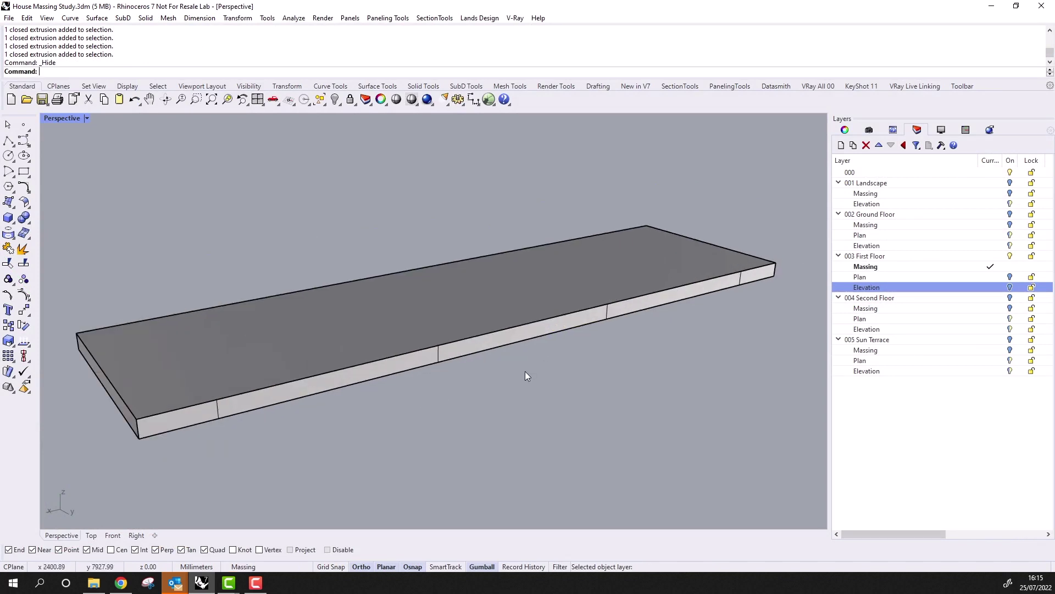
left_click(153, 363)
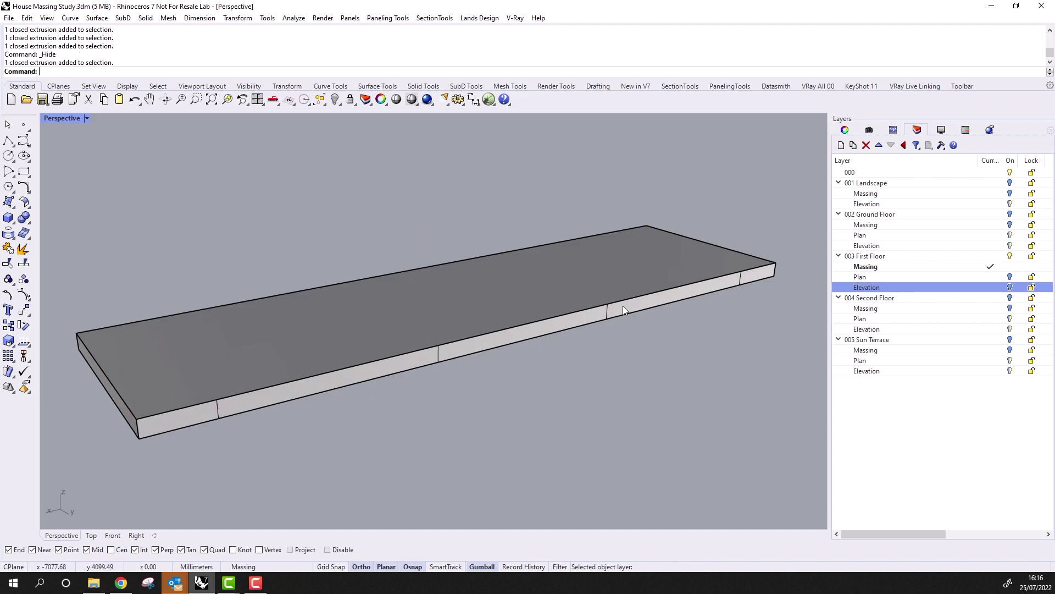
Split the slab's front face with Split planar face using the four vertical seam curves
left_click(424, 86)
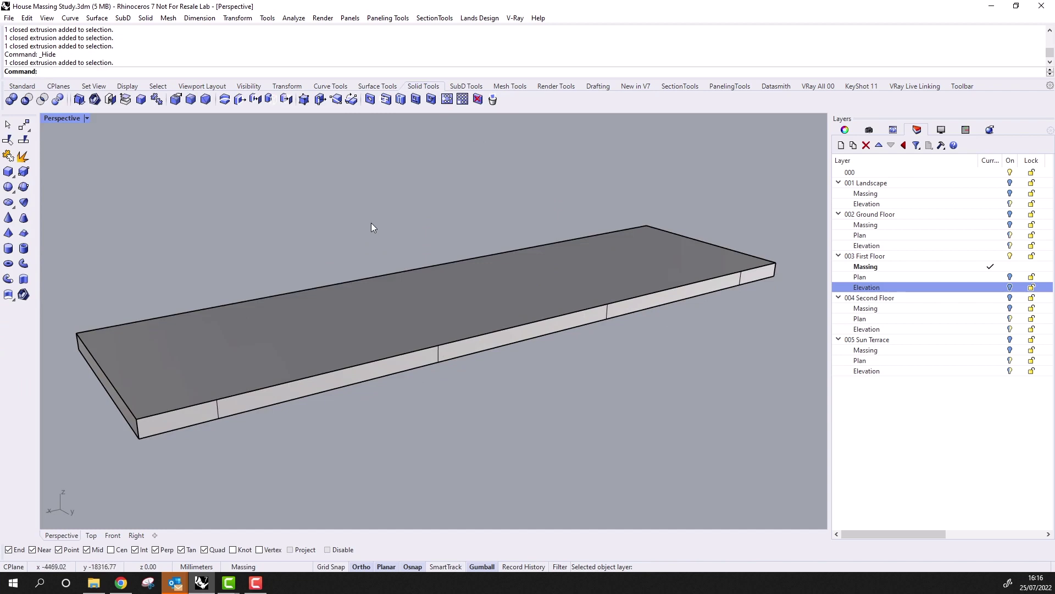
left_click(336, 99)
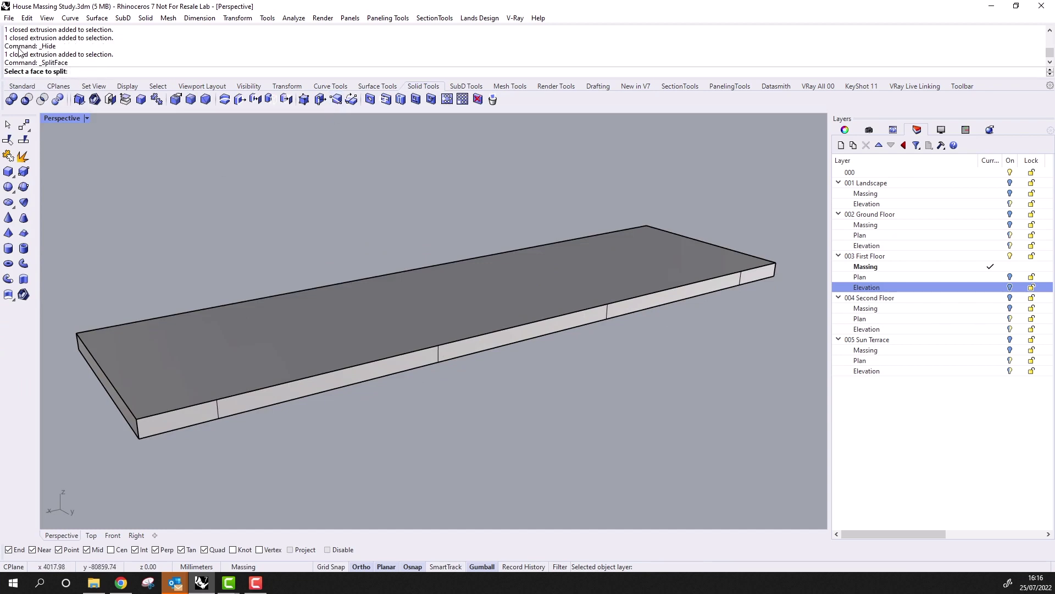
left_click(334, 384)
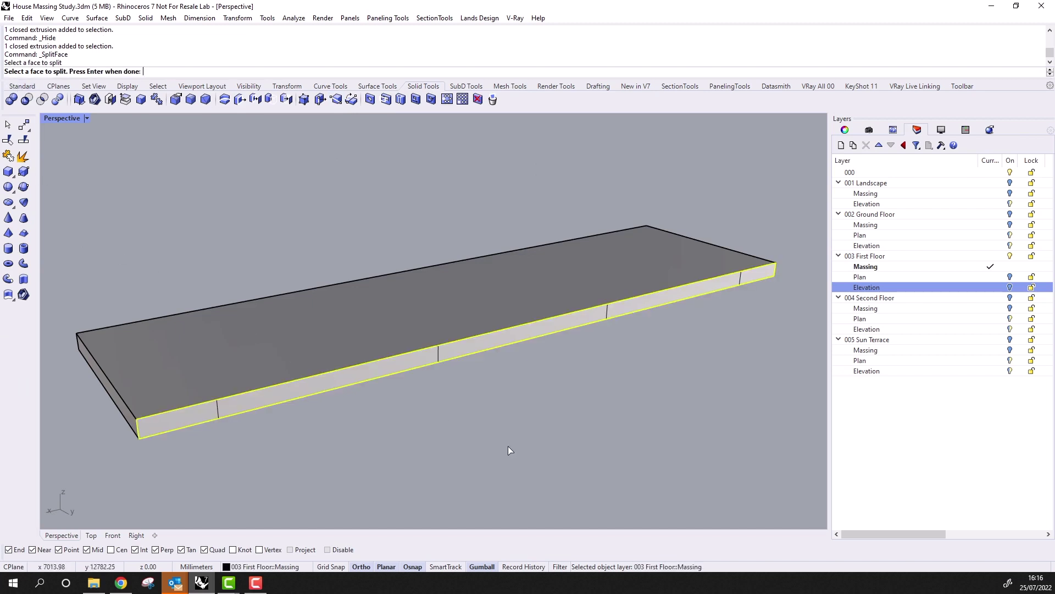
key("Return")
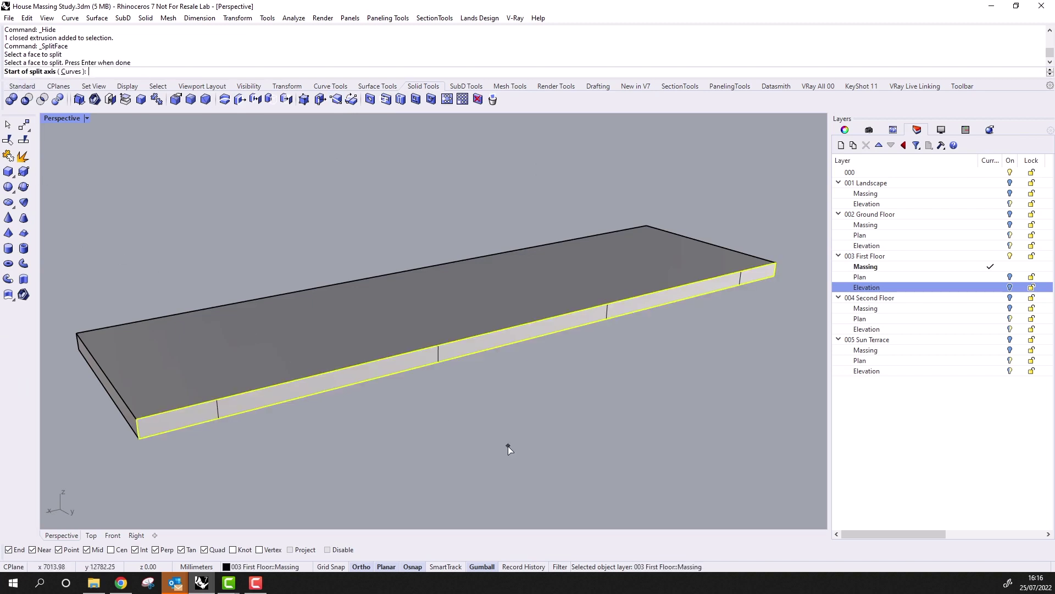
left_click(71, 73)
left_click(219, 412)
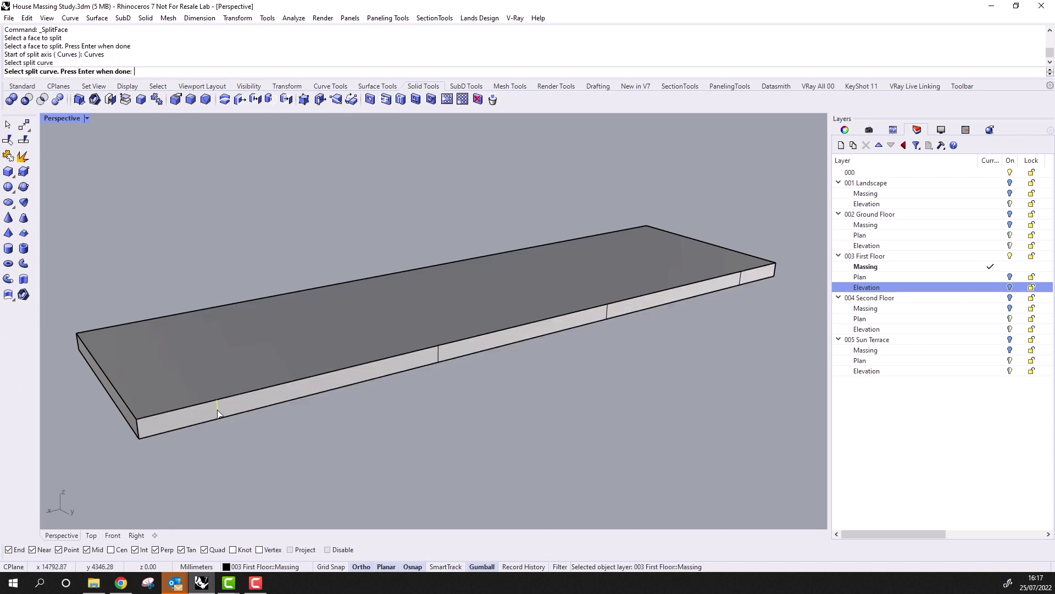
left_click(439, 355)
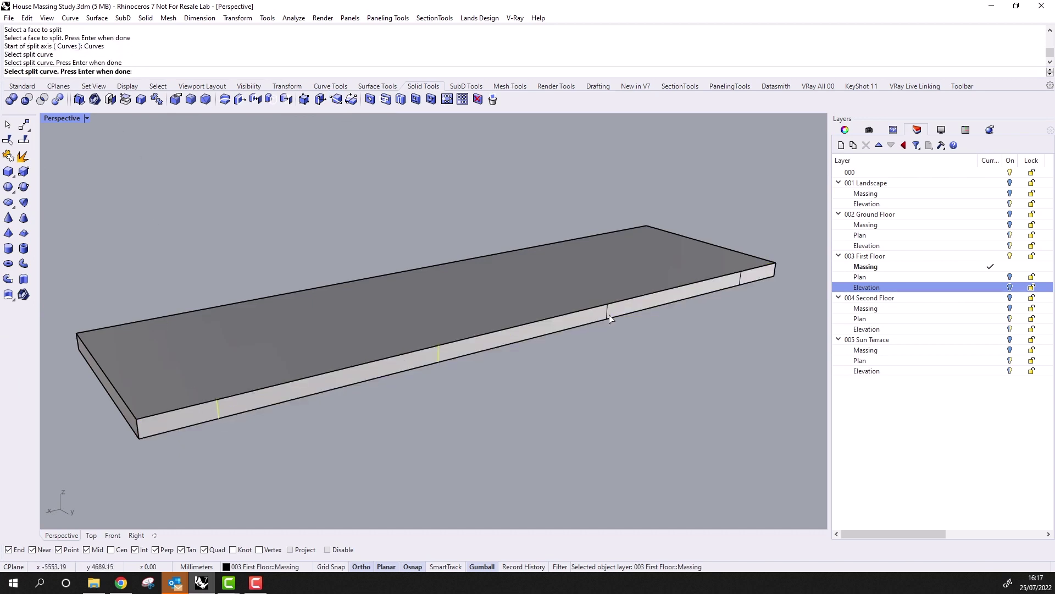
left_click(606, 315)
left_click(741, 280)
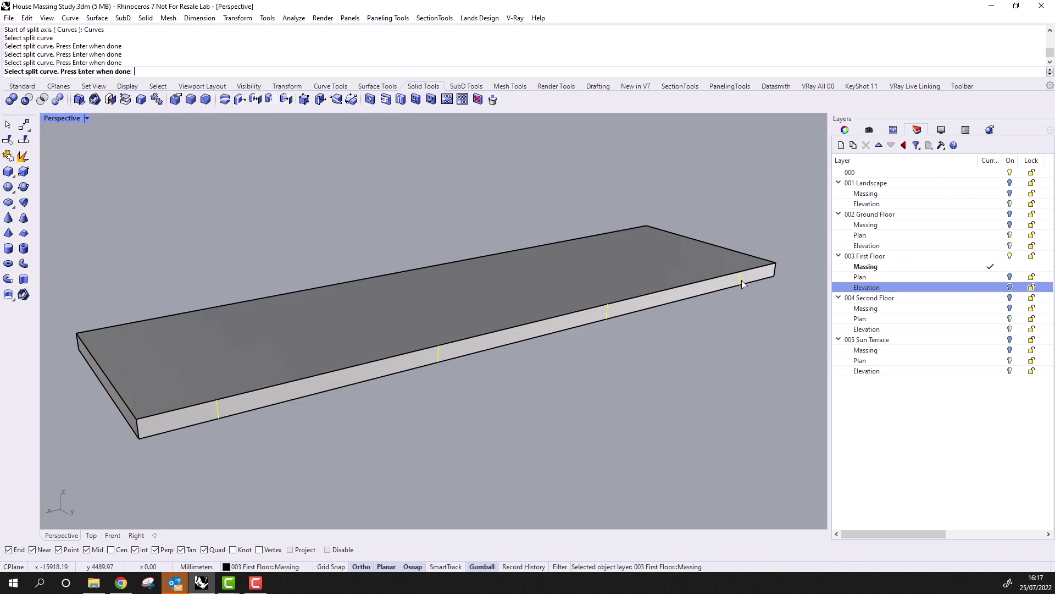
key("Return")
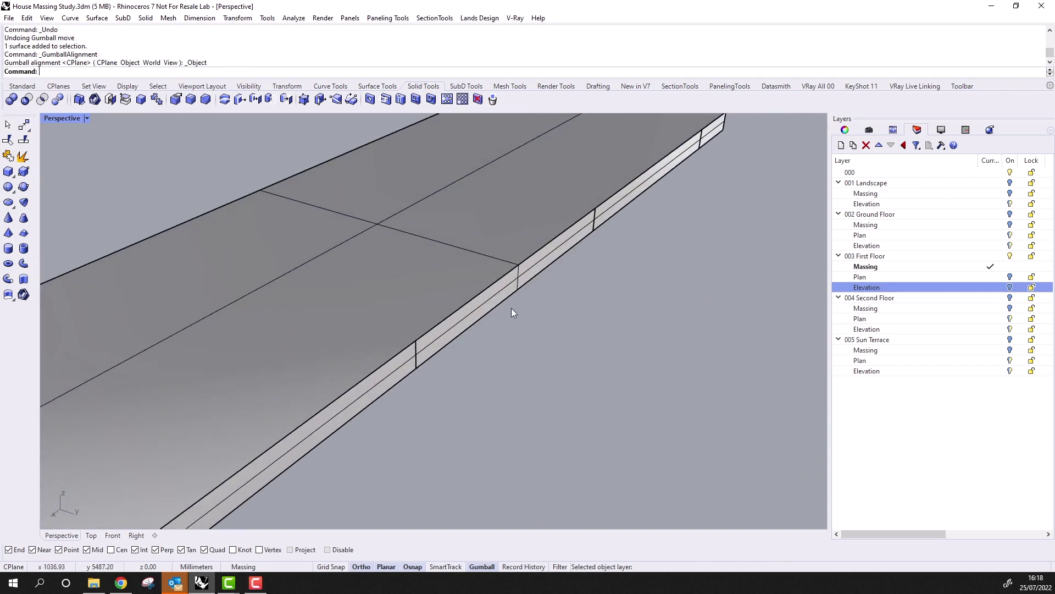
Move the front face strip 5000 mm with the Gumball, then undo the move
left_click(496, 293, "ctrl+shift")
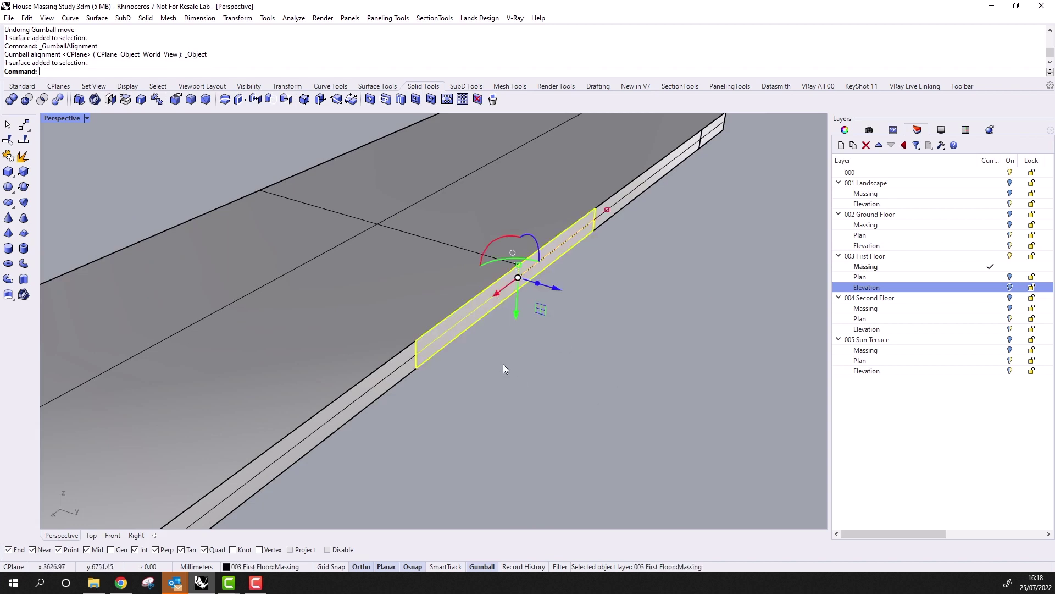
left_click(558, 293)
type("5000")
key("Return")
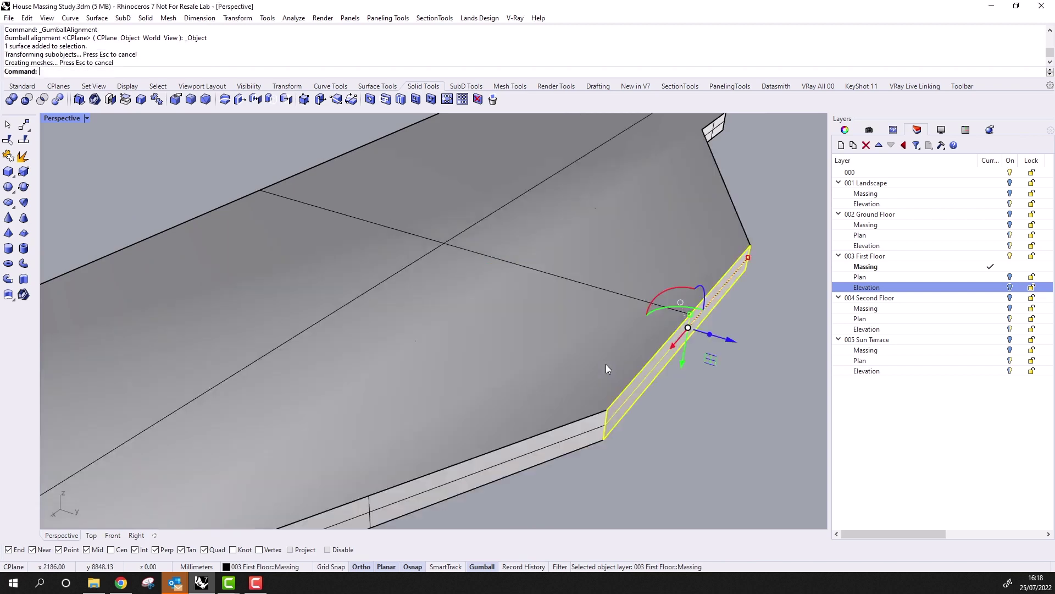
scroll(490, 315, "down", 5)
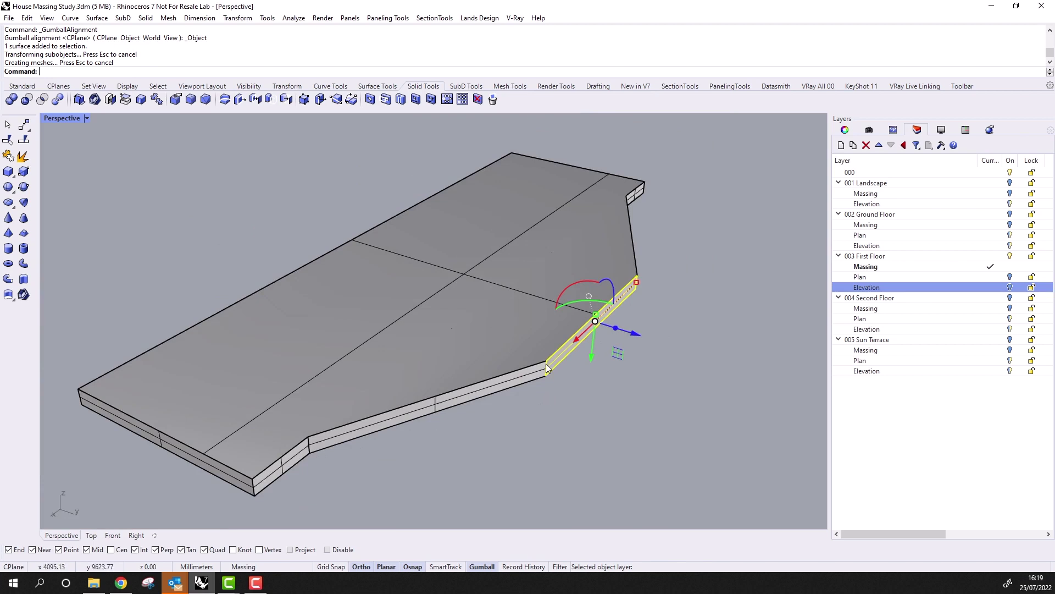
scroll(678, 358, "up", 3)
key("ctrl+z")
scroll(517, 286, "up", 5)
Reselect the same face strip and Gumball-extrude it 5000 mm outward
left_click(516, 285, "ctrl+shift")
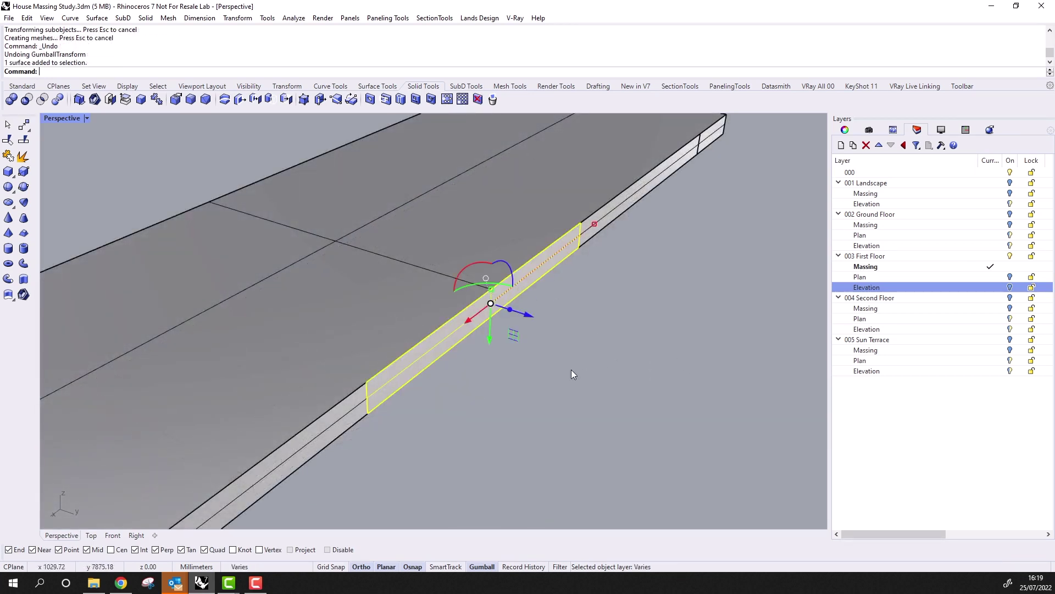
left_click(510, 311)
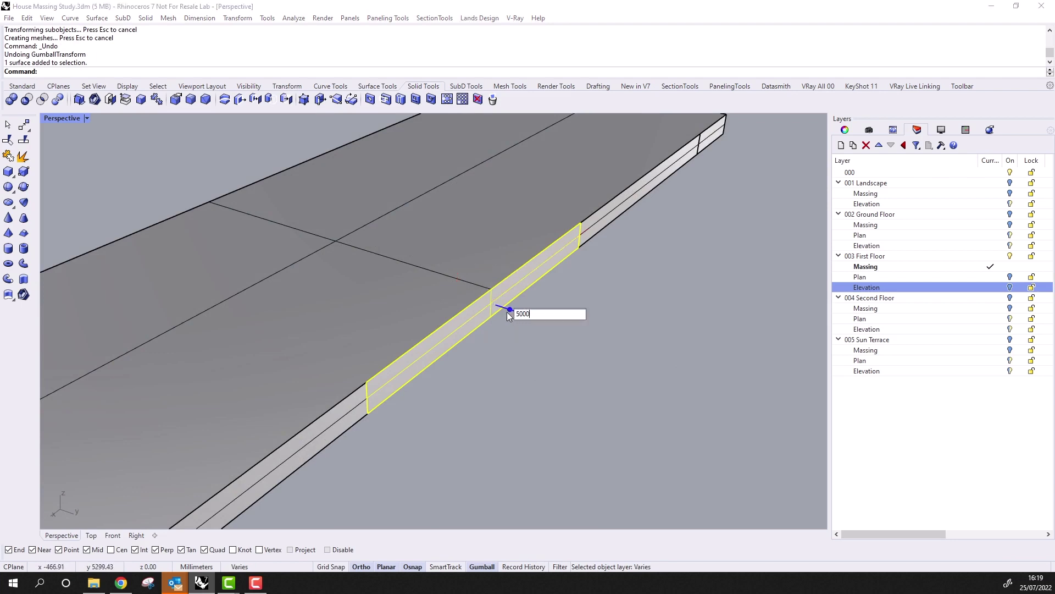
key("Return")
scroll(507, 312, "down", 6)
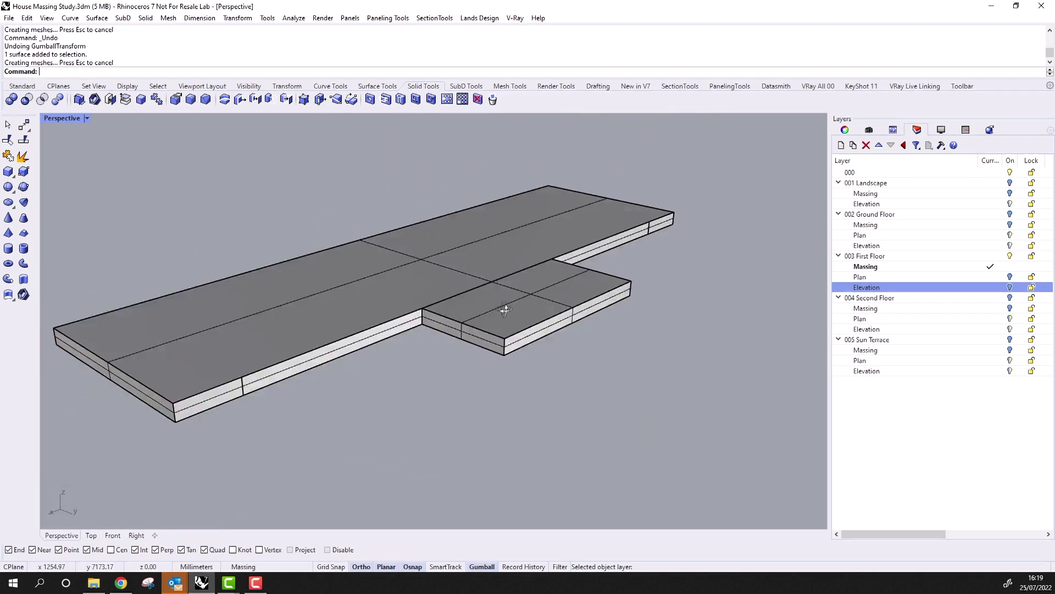
scroll(506, 310, "up", 1)
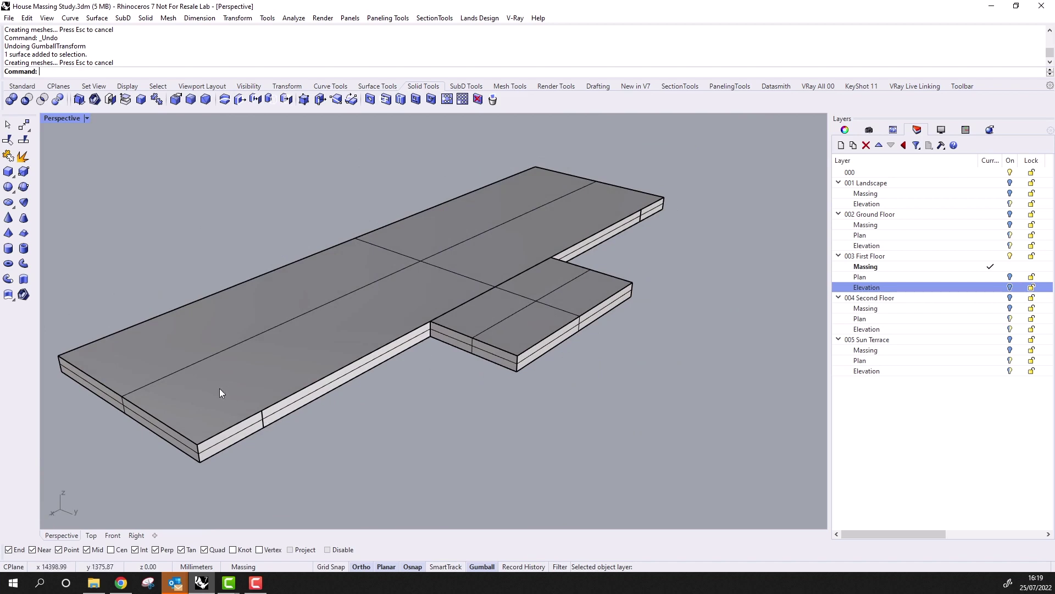
Move both end face strips -1000 mm with the Gumball to notch each slab end
left_click(224, 441, "ctrl+shift")
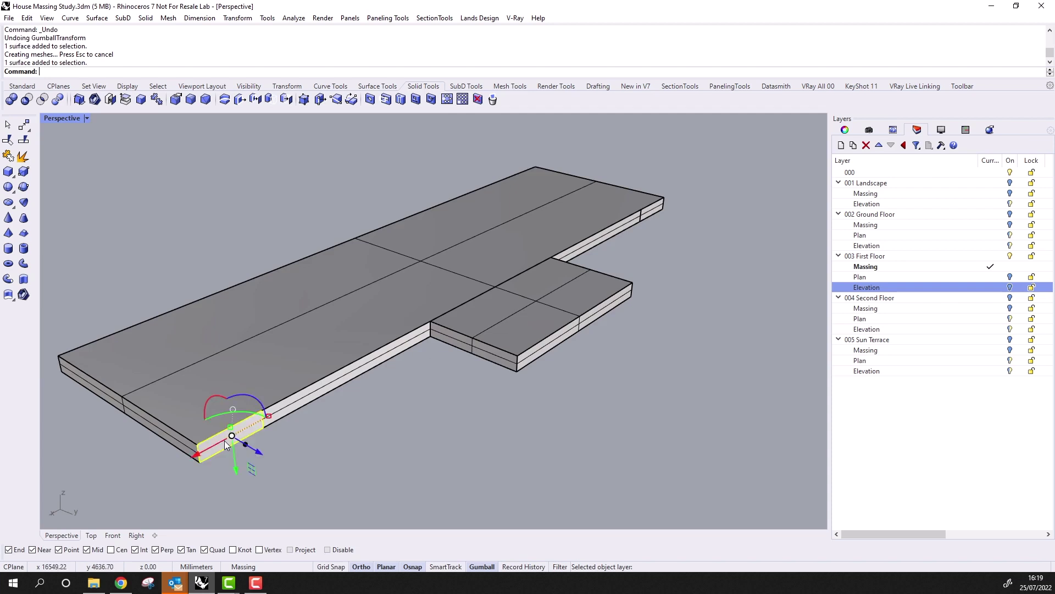
left_click(652, 208, "ctrl+shift")
left_click(674, 215)
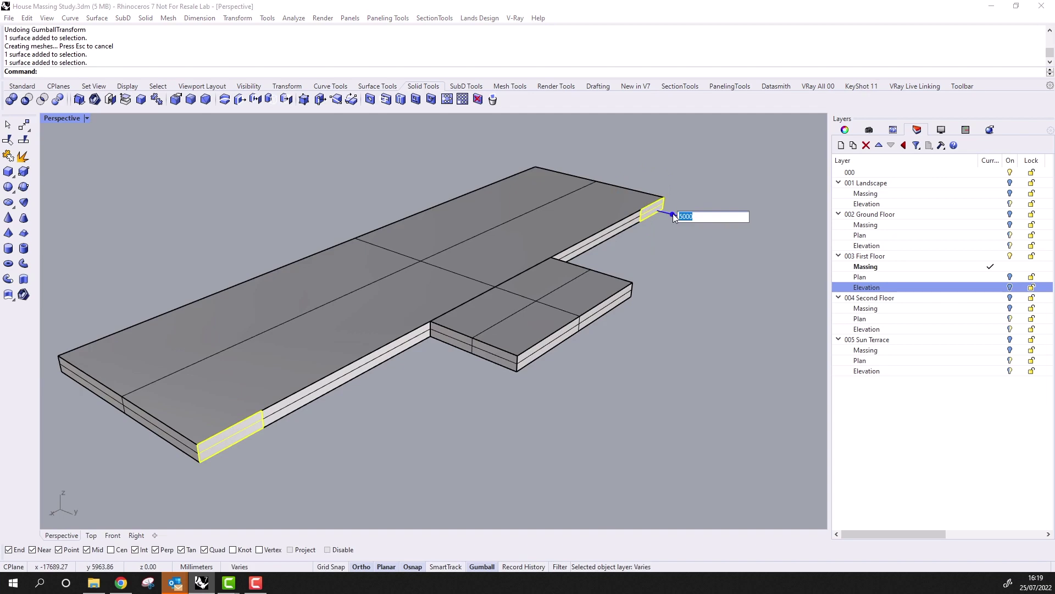
type("-1000")
key("Return")
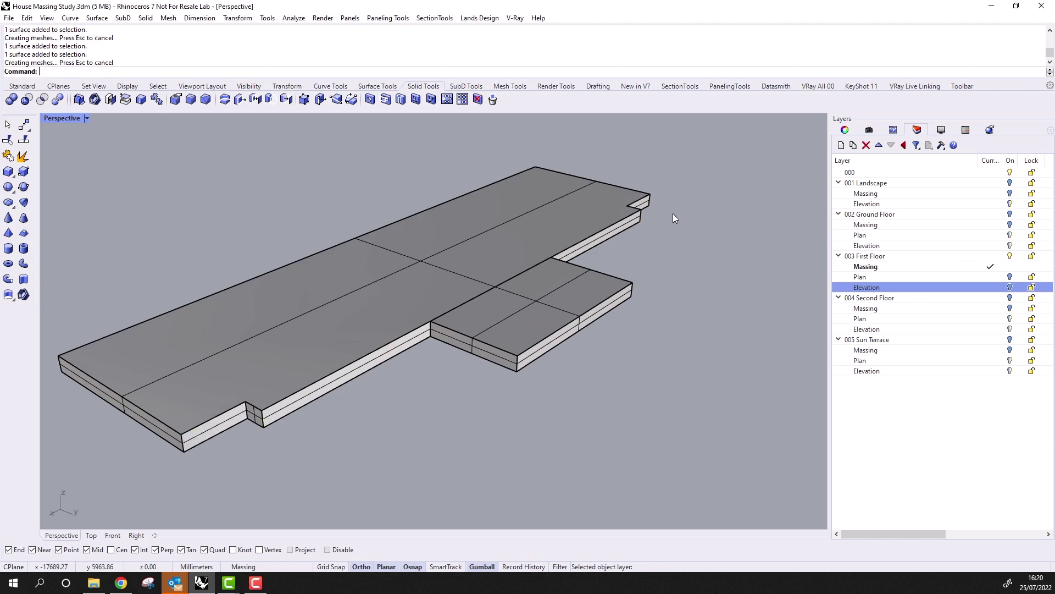
mouse_move(667, 239)
right_mouse_down()
mouse_move(656, 288)
mouse_move(663, 254)
right_mouse_up()
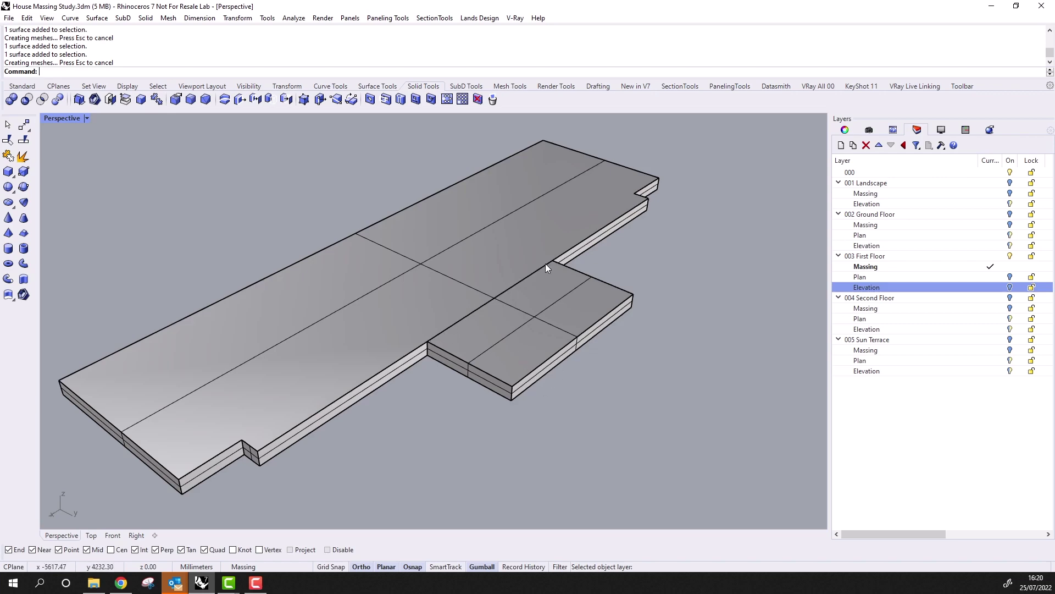
right_click_drag(545, 263, 427, 311)
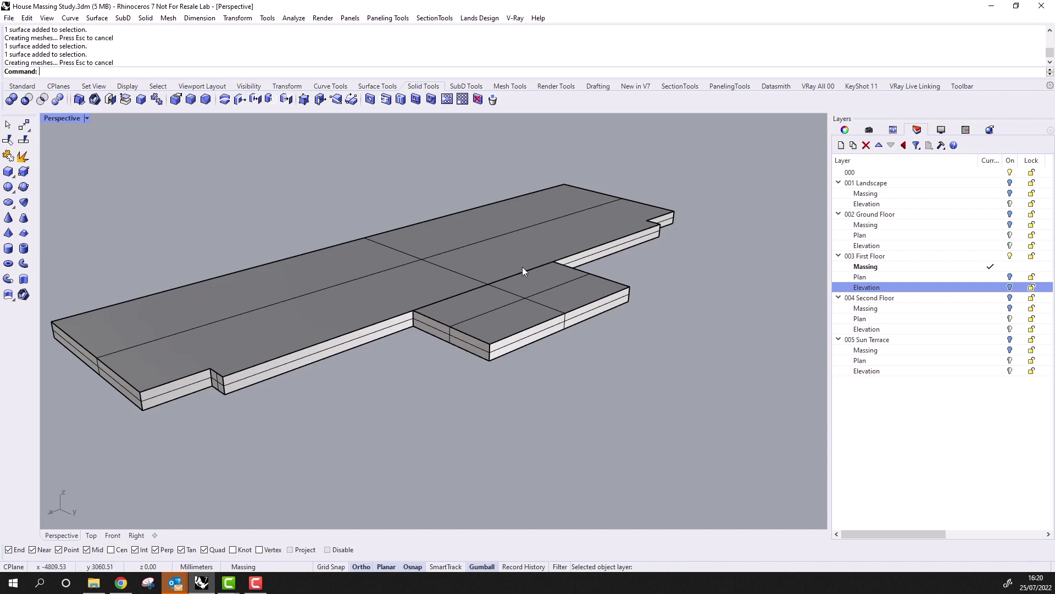
scroll(580, 301, "up", 3)
Select the slab polysurface and merge all its coplanar faces
left_click(571, 269)
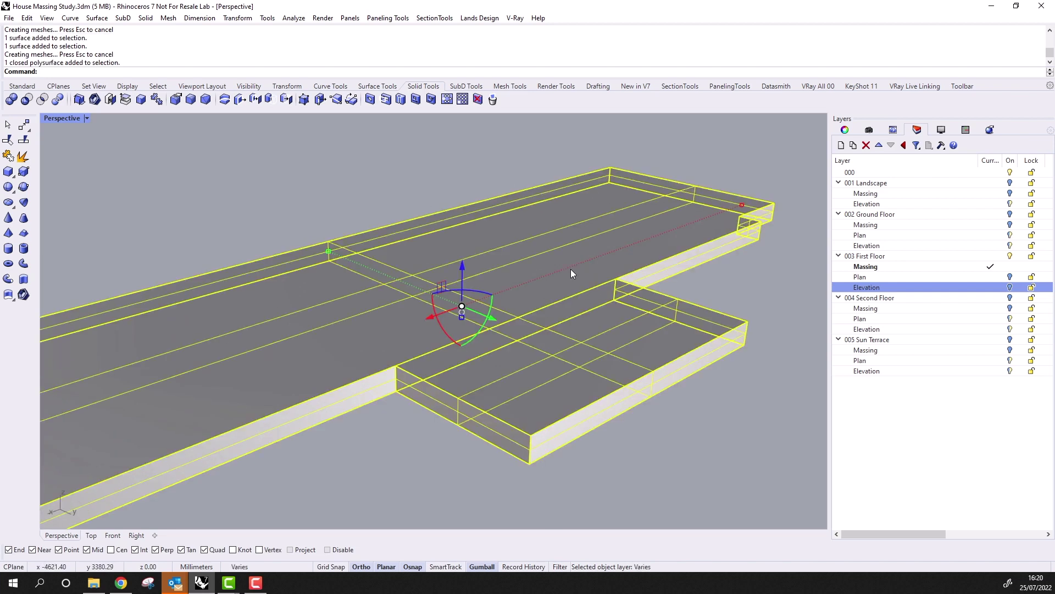
right_click(142, 100)
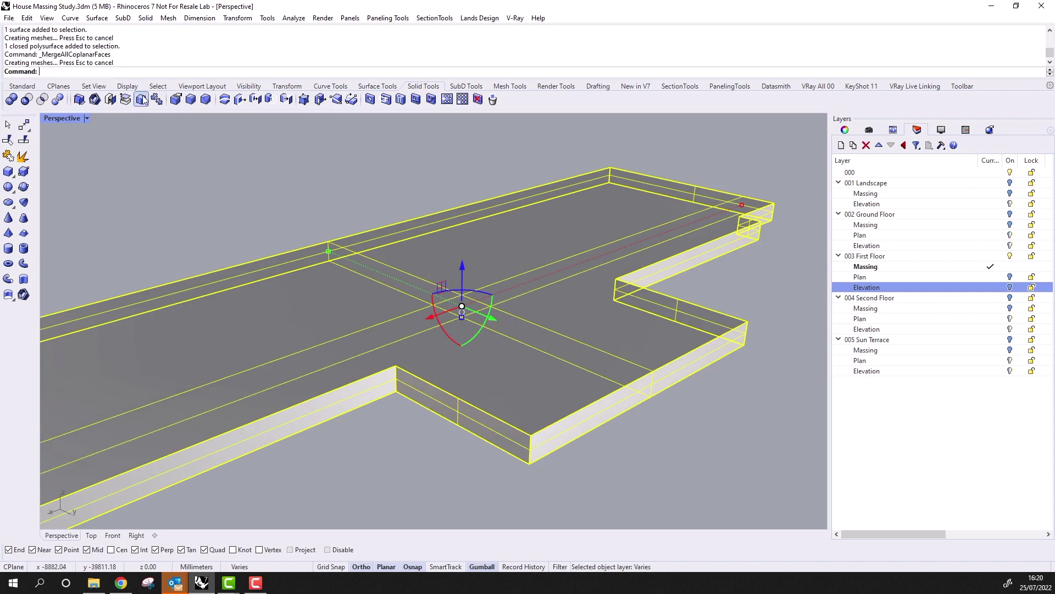
key("Escape")
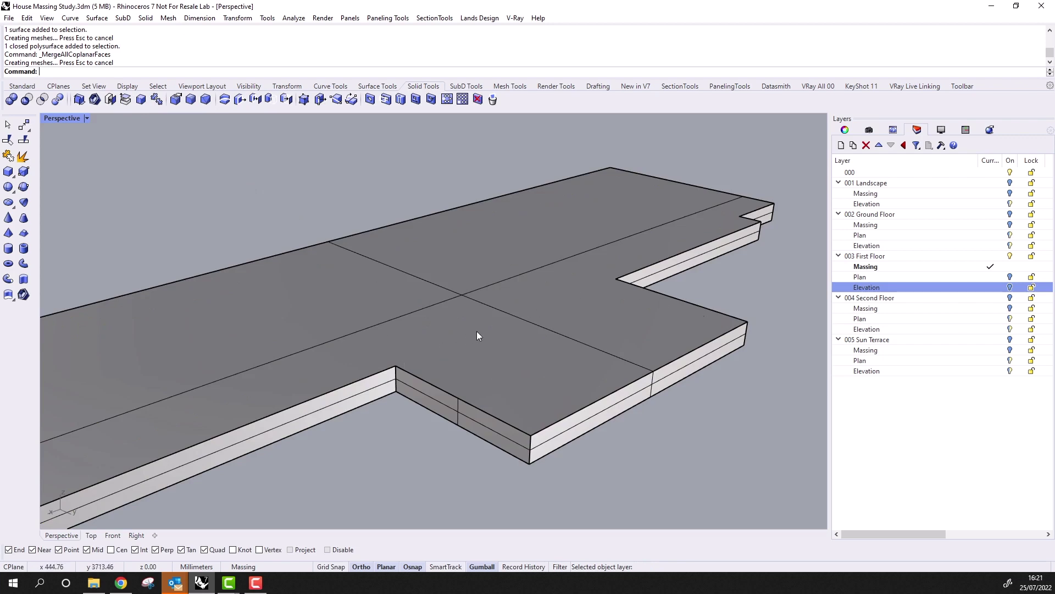
Drag the first-floor slab up with the Gumball Z arrow, then undo to keep its height
scroll(477, 331, "down", 3)
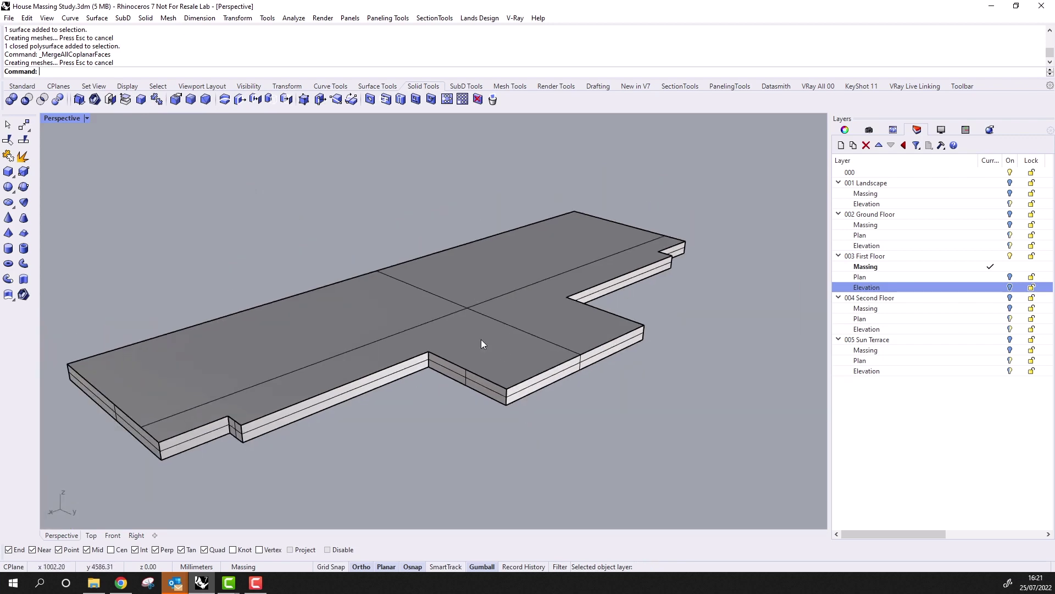
left_click(481, 339)
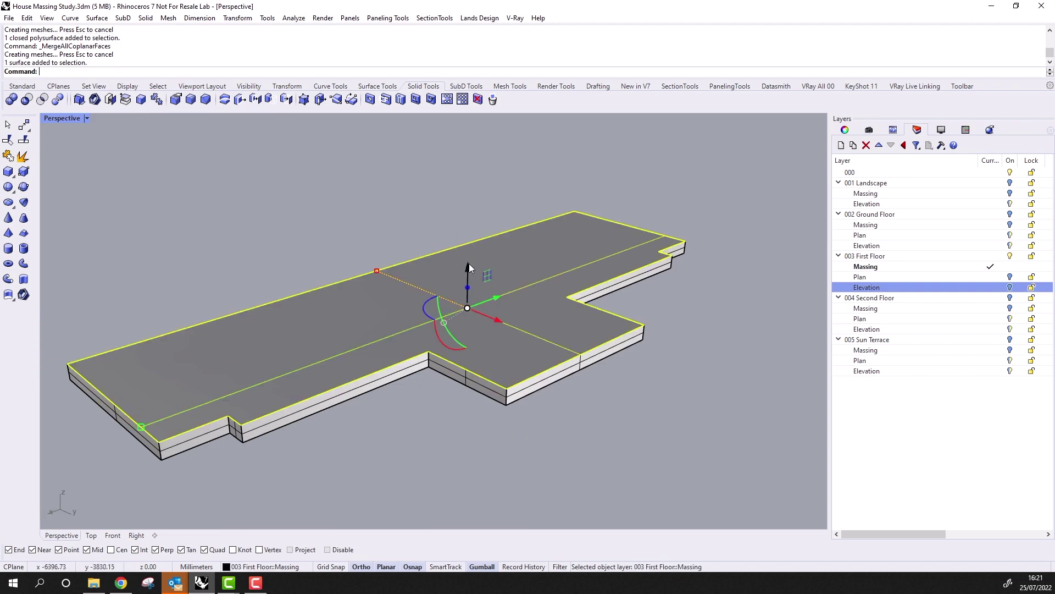
left_click_drag(468, 297, 468, 236)
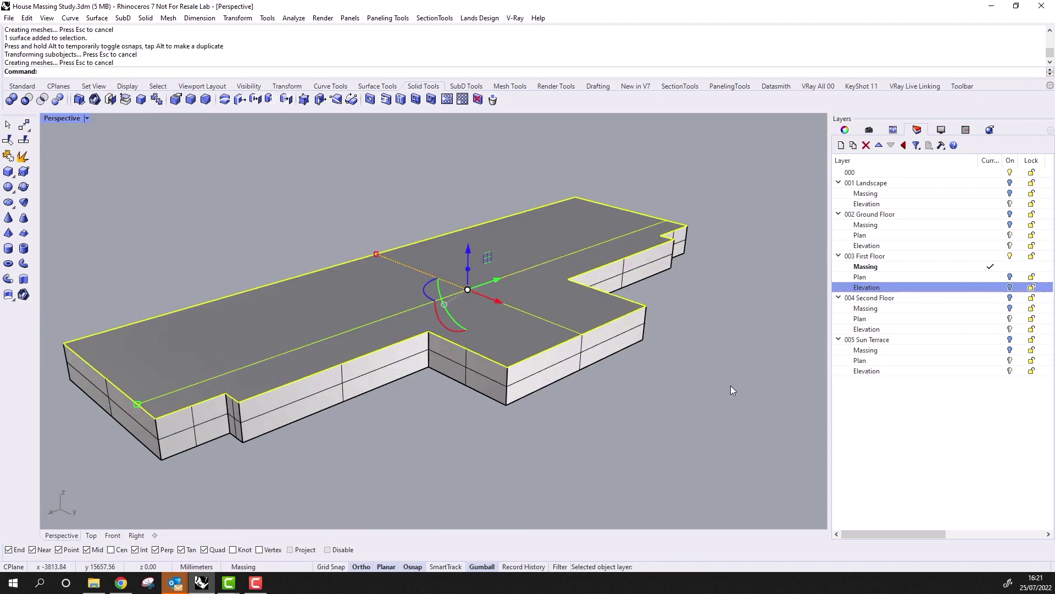
key("ctrl+z")
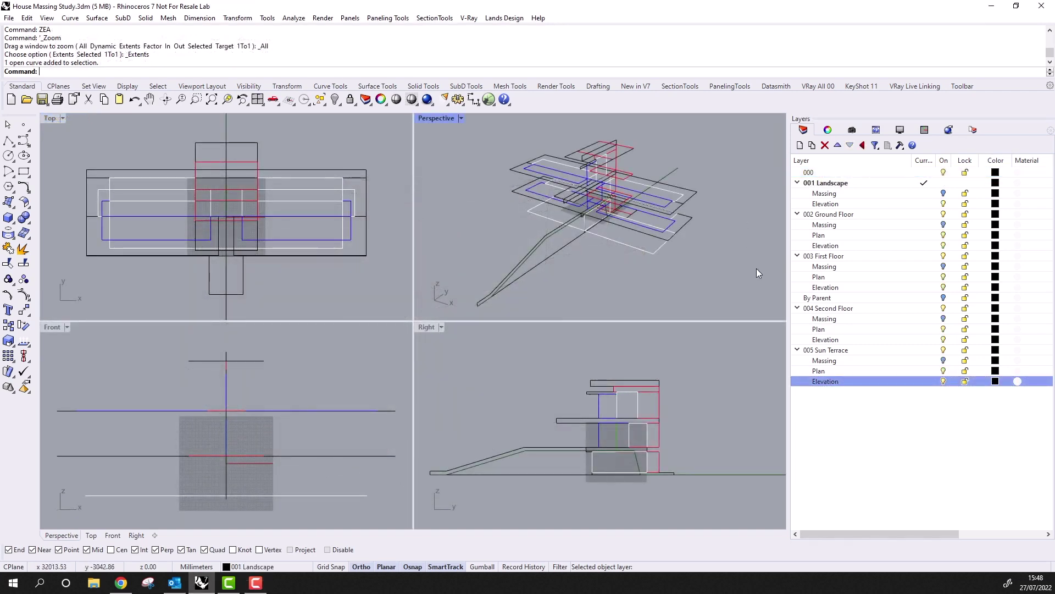
Make layer 000 current, turn off the floor layers, and select the landscape profile and stair outline curves
left_click(929, 172)
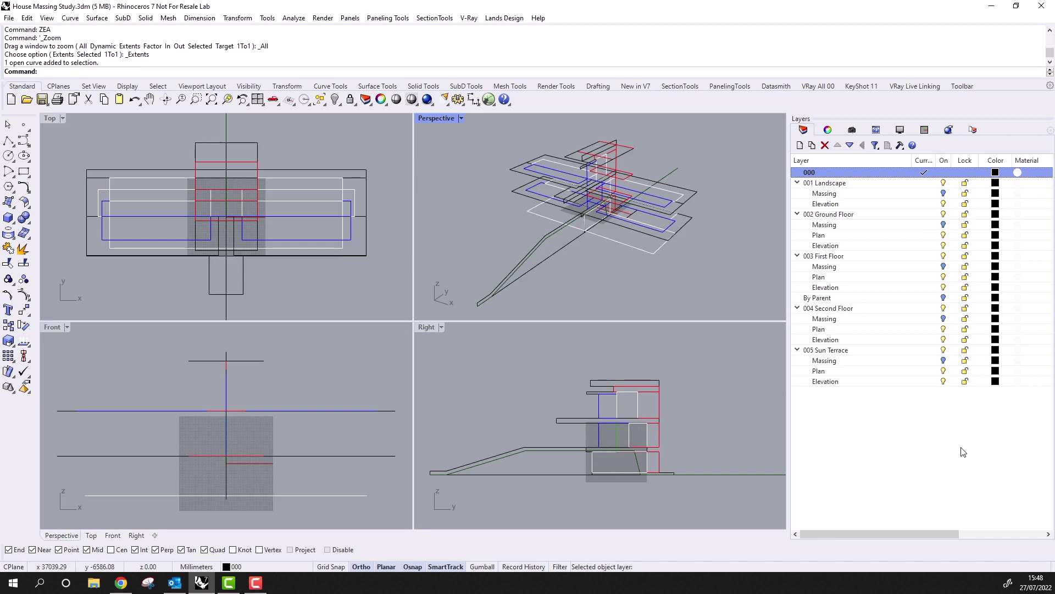
left_click(943, 214)
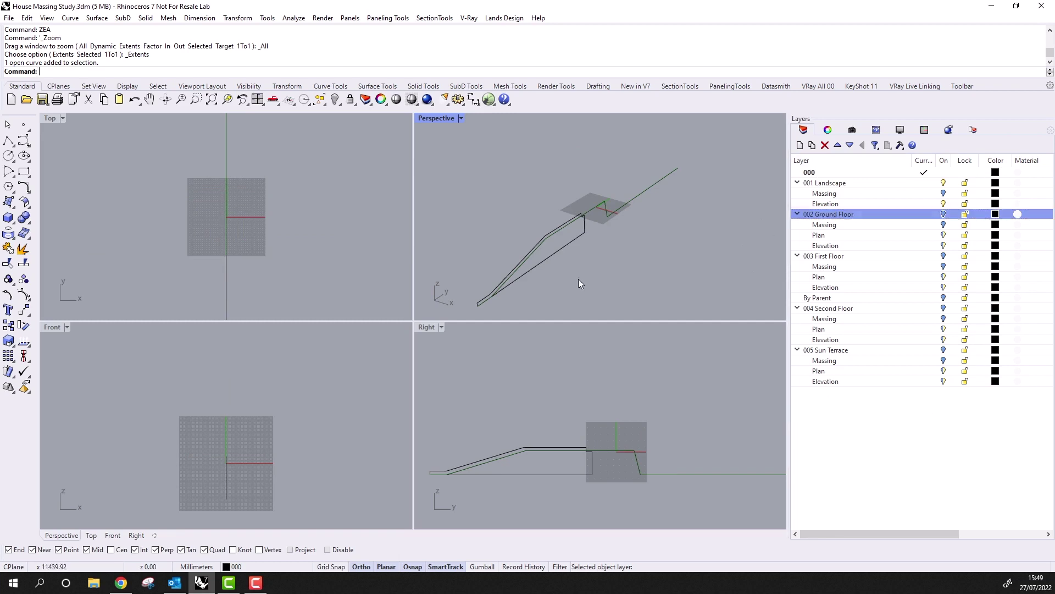
mouse_move(596, 282)
right_mouse_down()
mouse_move(605, 247)
mouse_move(591, 272)
right_mouse_up()
left_click(632, 208)
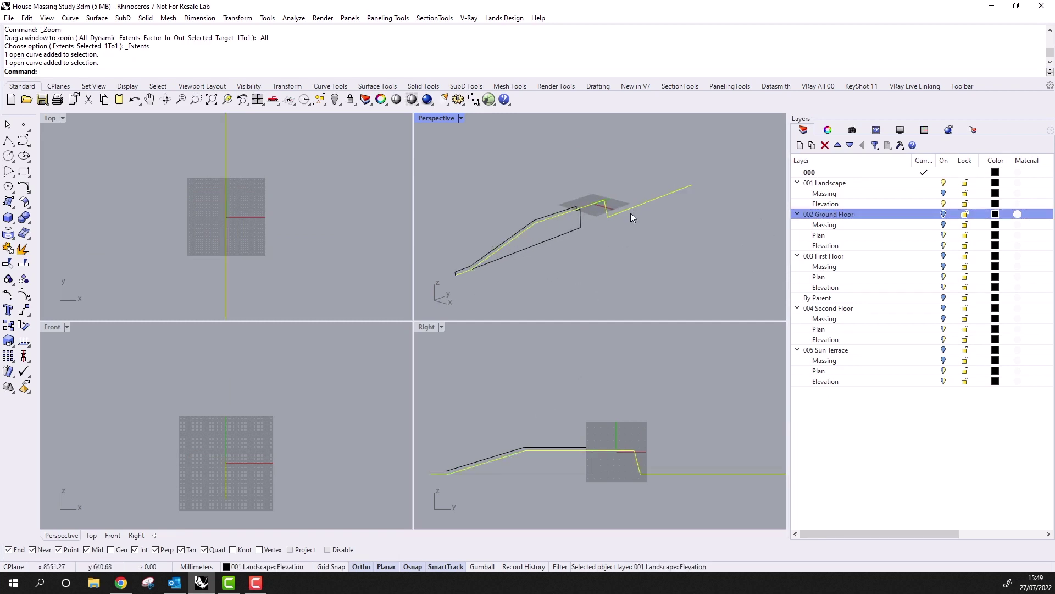
left_click(572, 232)
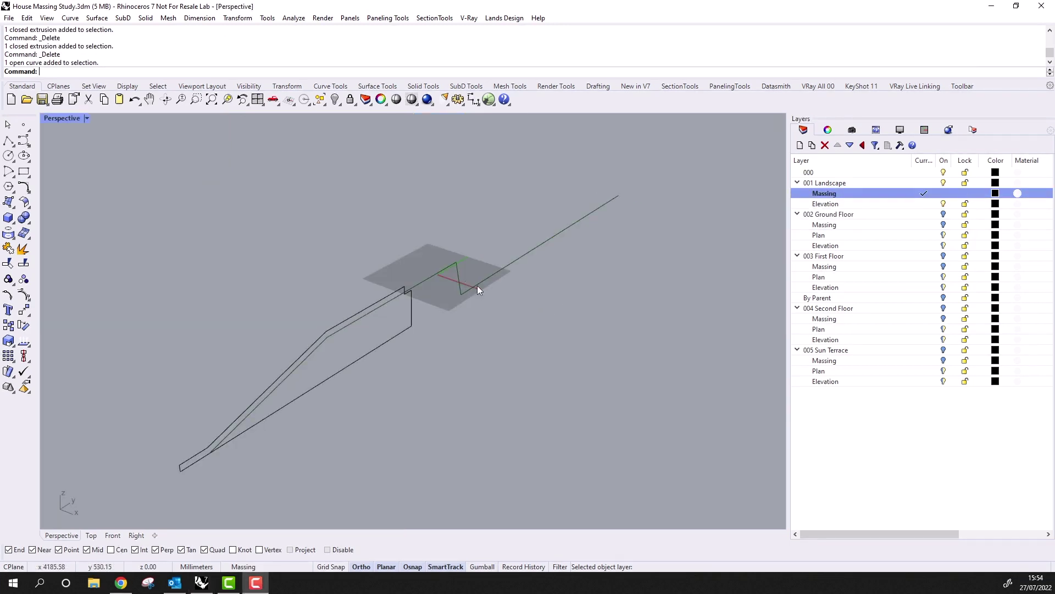
left_click(477, 285)
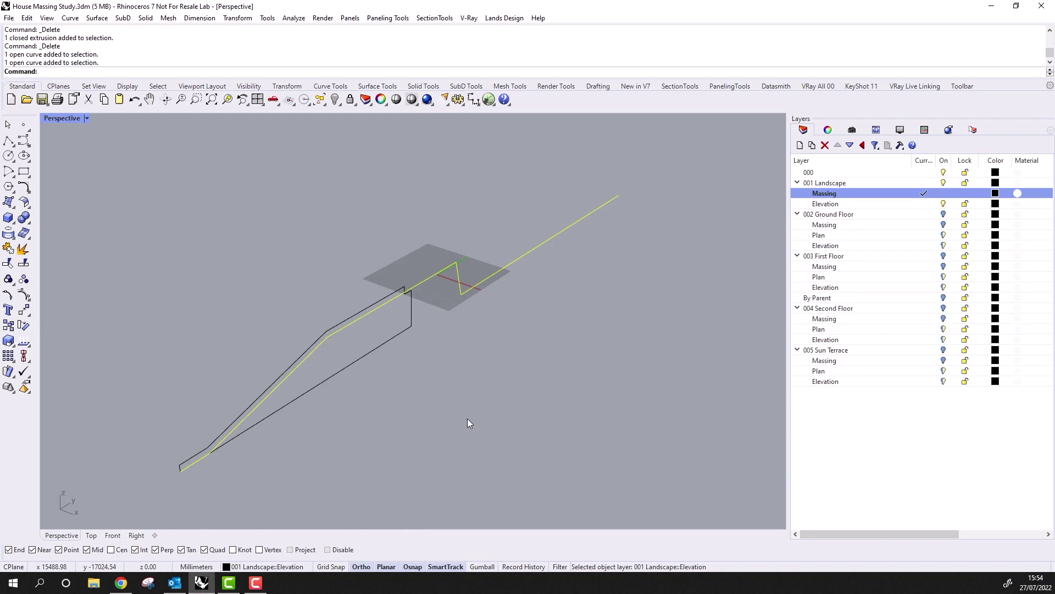
Turn on the Gumball and align it to the CPlane
left_click(481, 567)
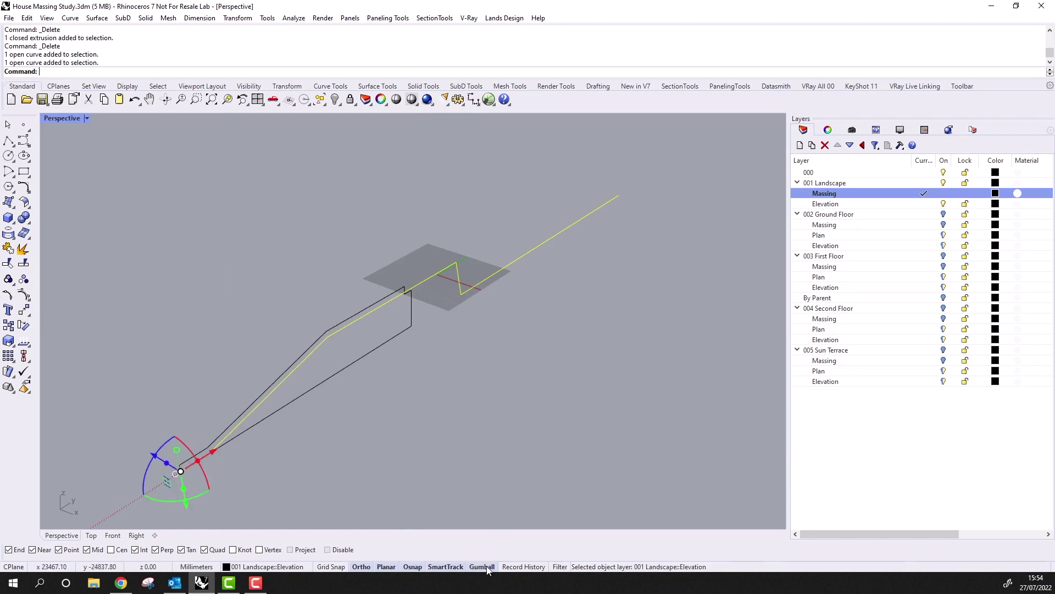
right_click(487, 566)
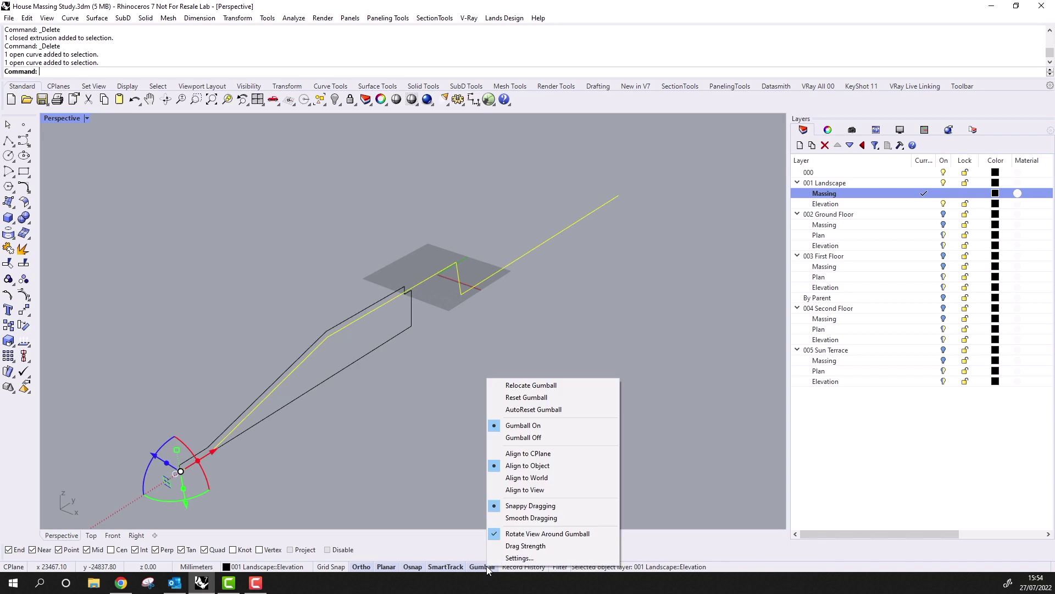
left_click(514, 454)
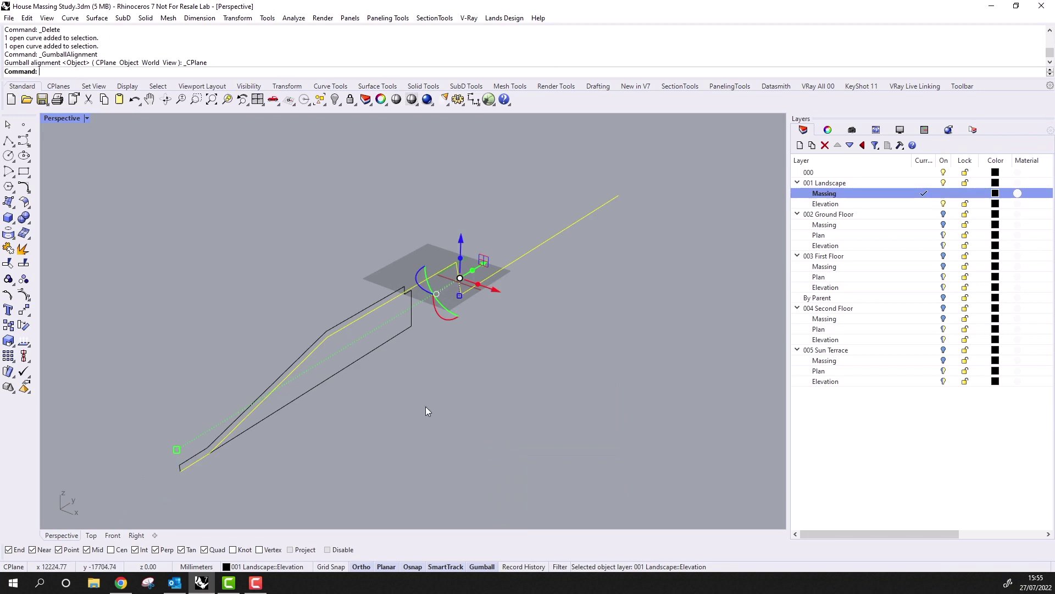
Extrude the landscape profile along X into a long stepped terrain surface across the site
right_click_drag(436, 388, 445, 347)
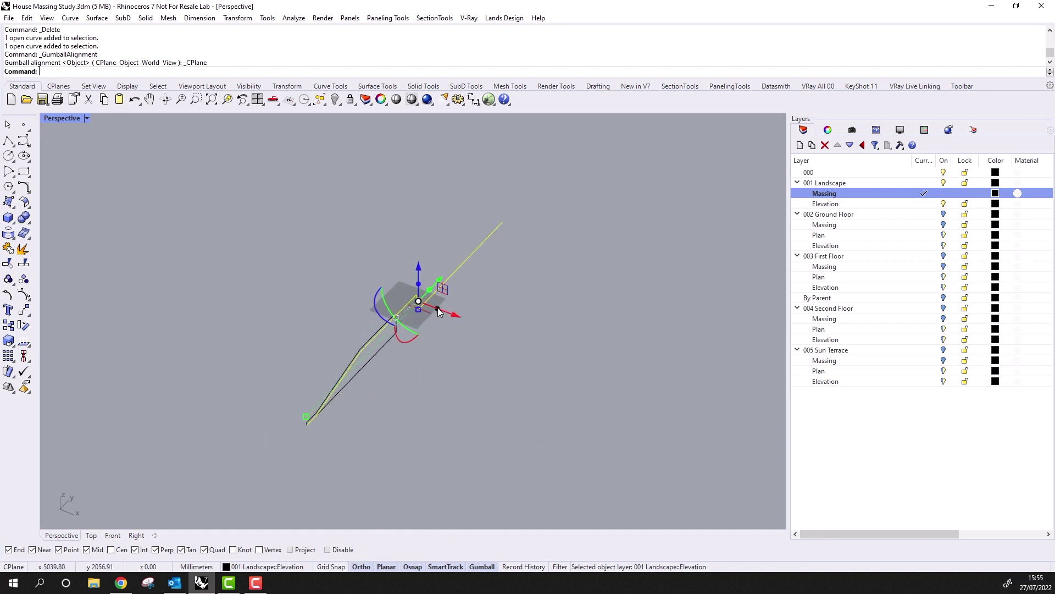
left_click_drag(438, 312, 719, 432)
key("F8")
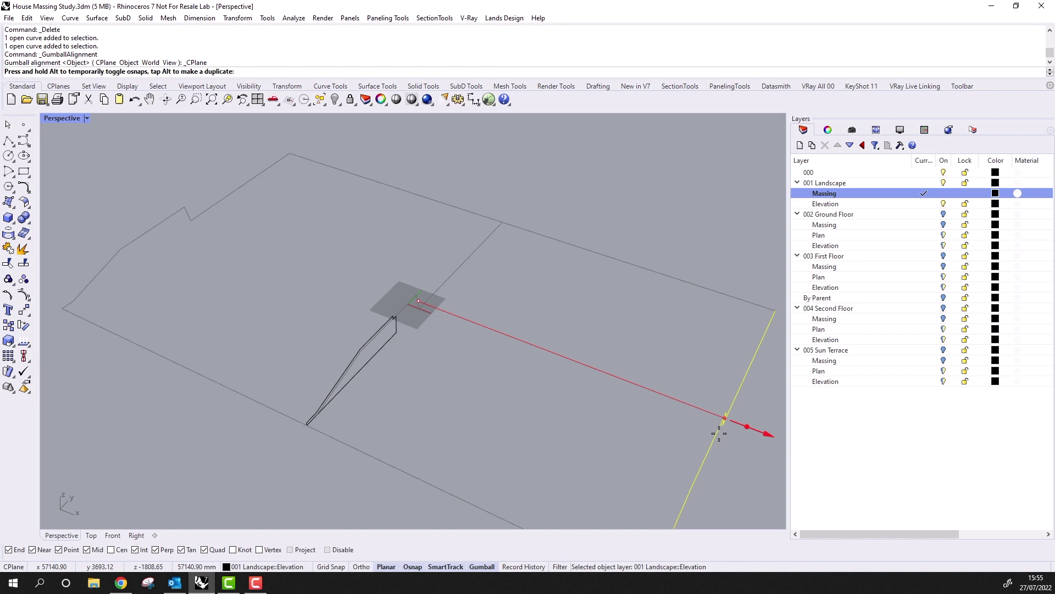
left_click_drag(719, 433, 719, 433)
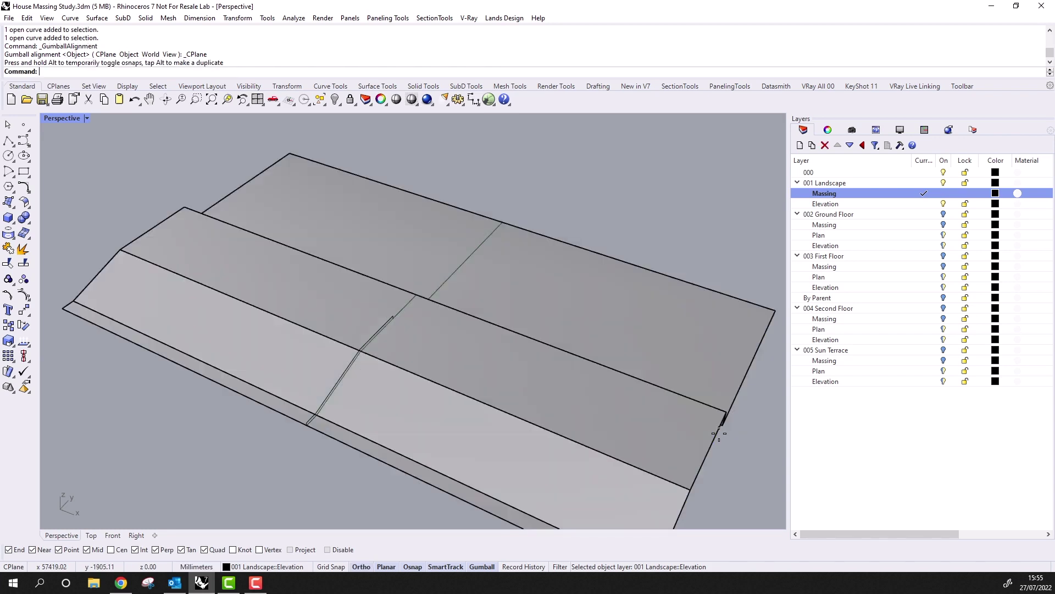
right_click_drag(480, 399, 478, 377)
scroll(478, 377, "down", 2)
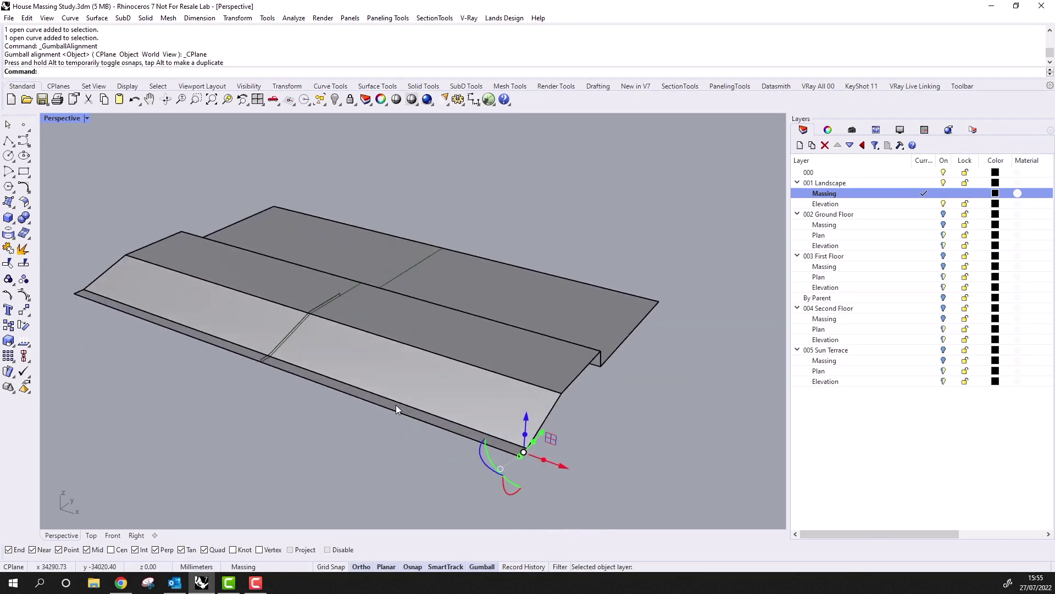
right_click_drag(345, 390, 618, 396)
scroll(572, 388, "up", 2)
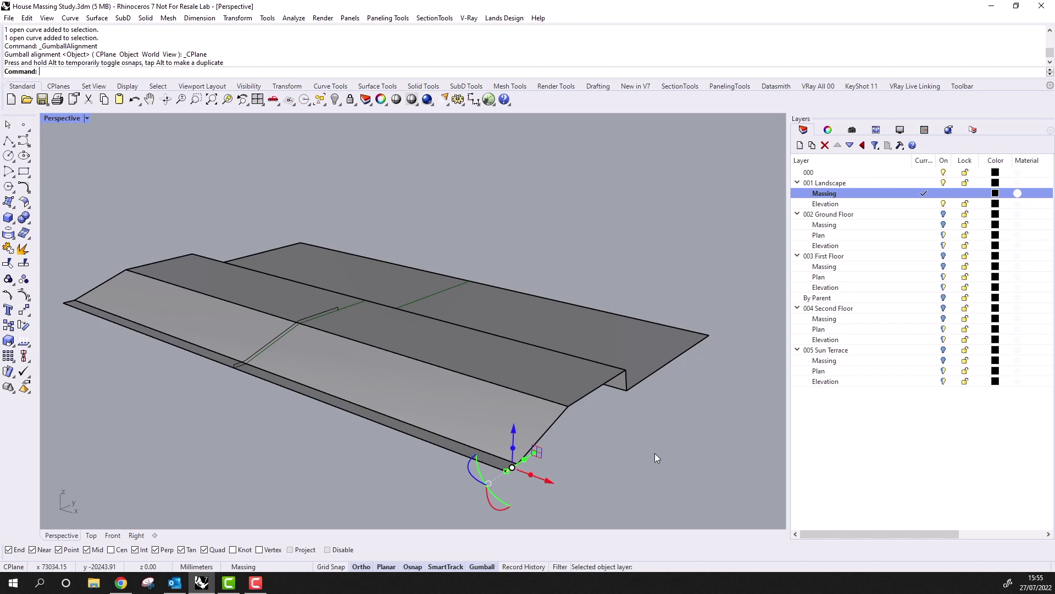
scroll(224, 360, "up", 6)
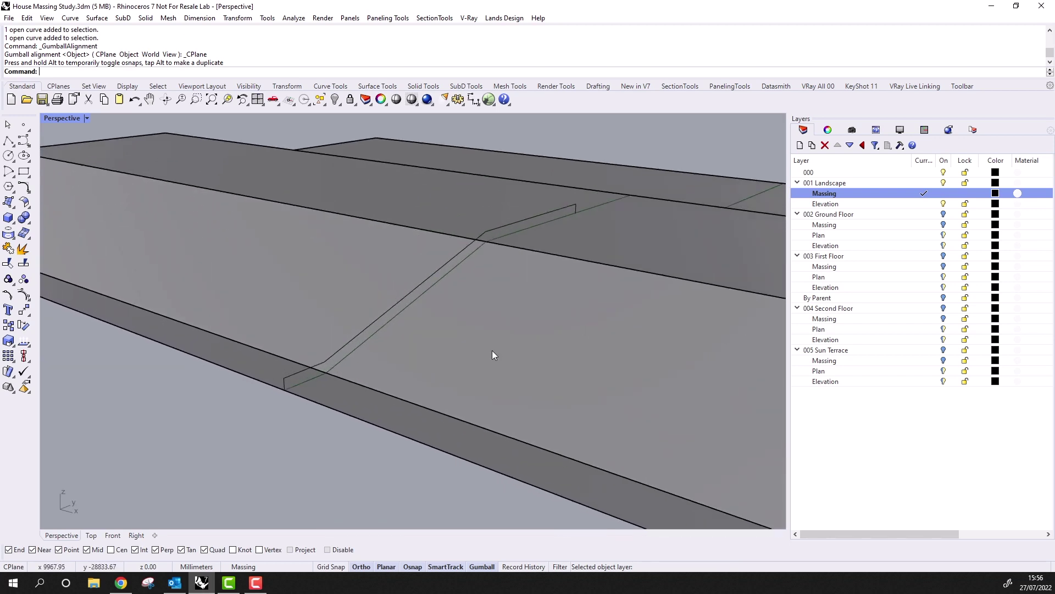
Undo the landscape extrusion, select the closed stair profile and turn the Gumball off
left_click(492, 351)
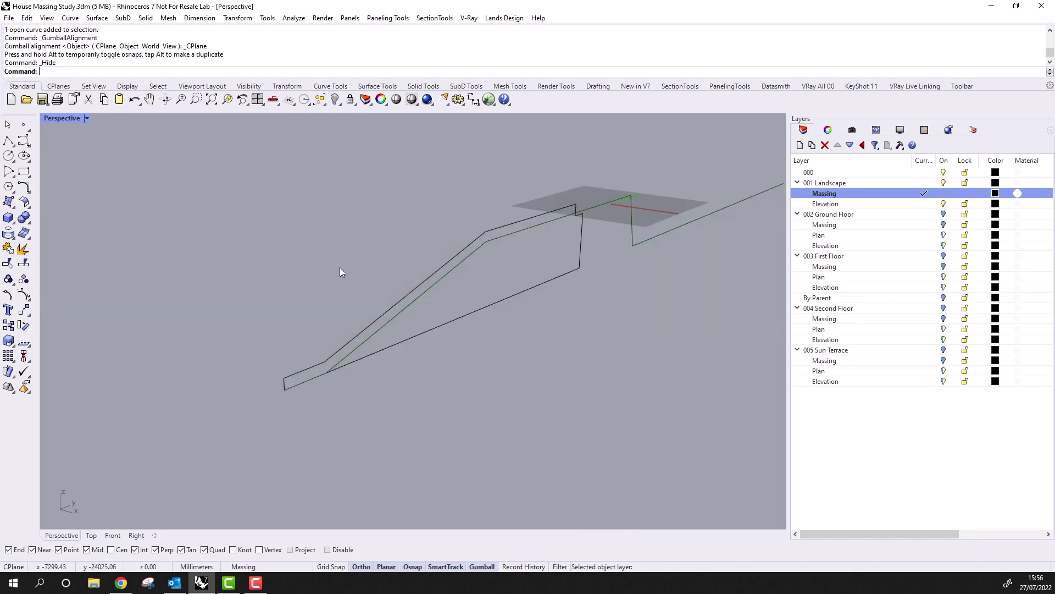
key("ctrl+z")
left_click(418, 333)
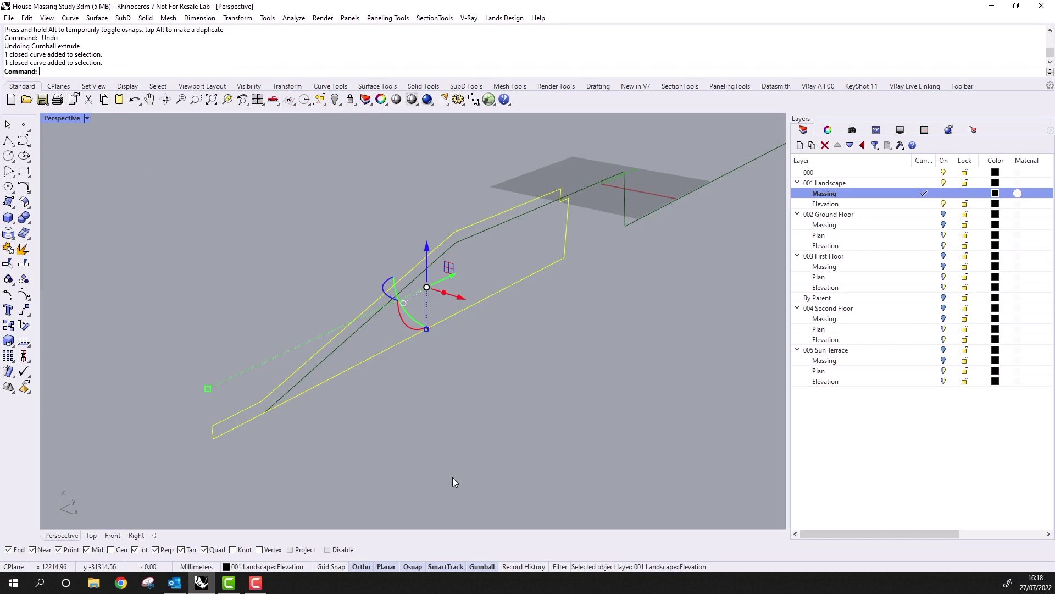
left_click(482, 567)
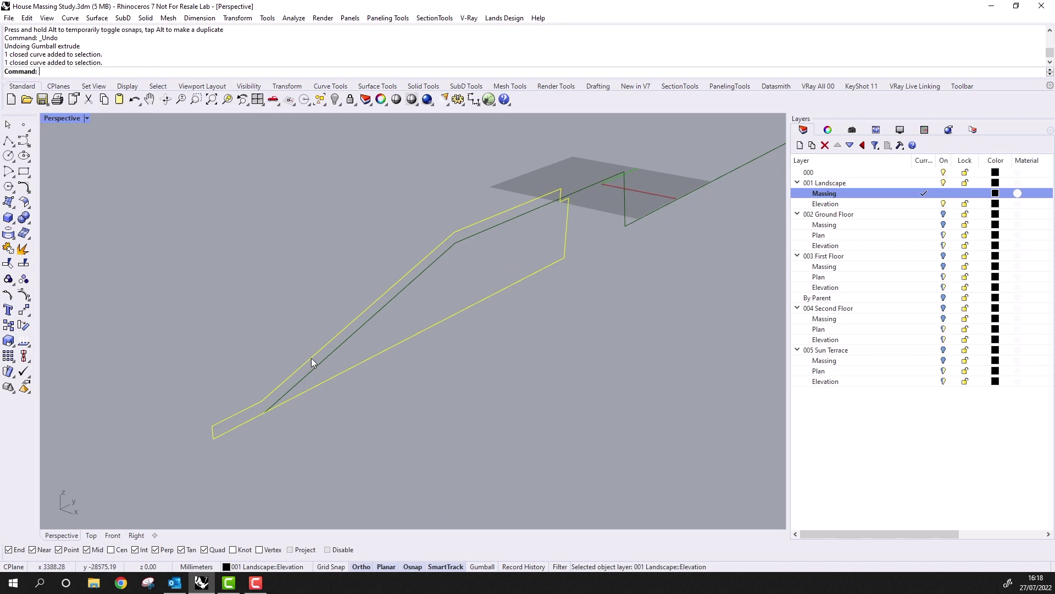
Extrude the closed stair profile into a solid 2200 mm to both sides
left_click(423, 87)
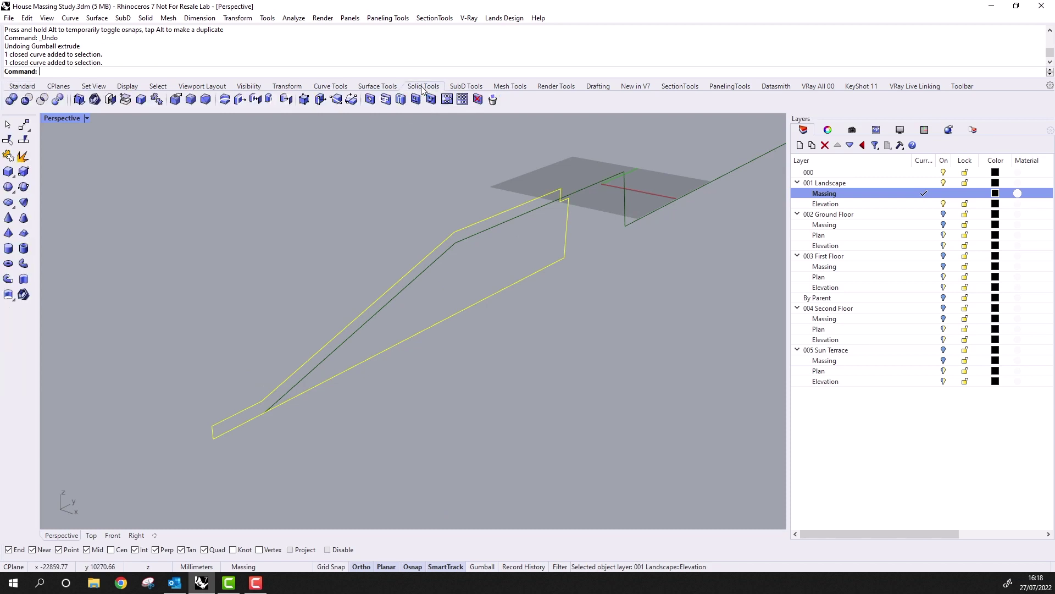
left_click(24, 279)
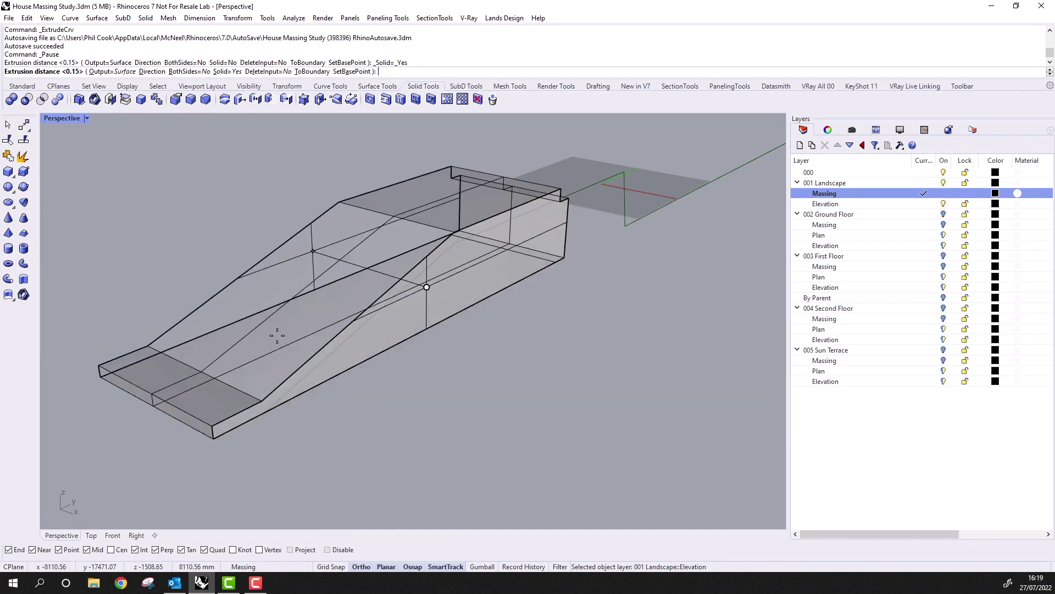
left_click(187, 71)
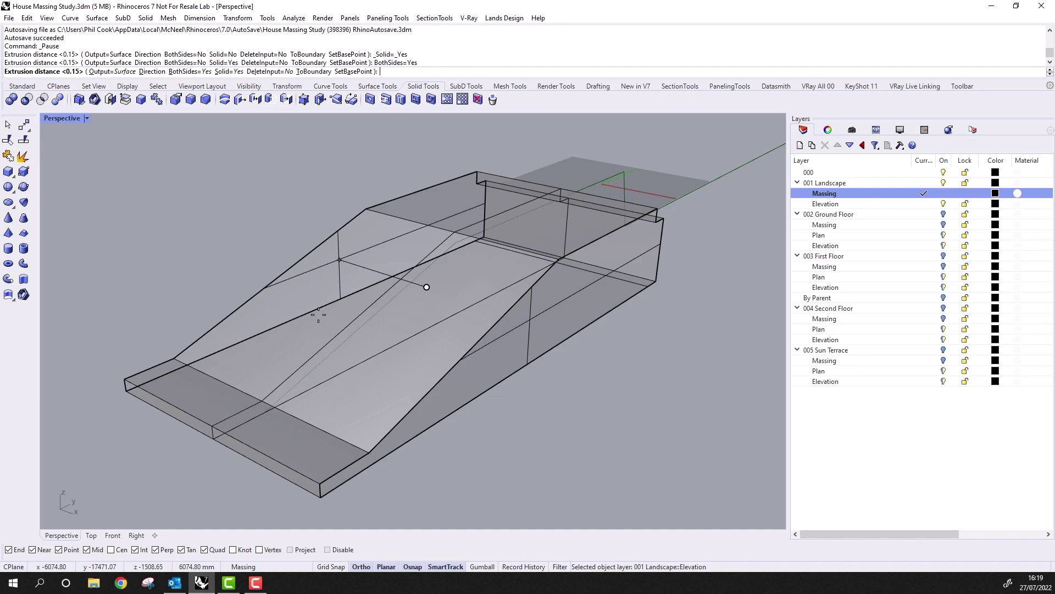
type("2200")
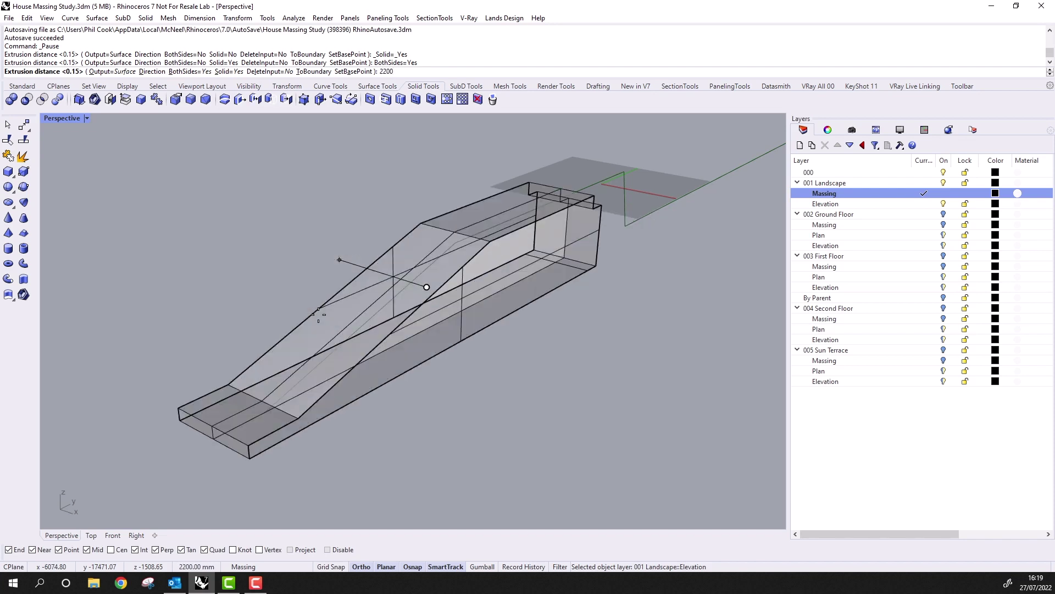
key("Return")
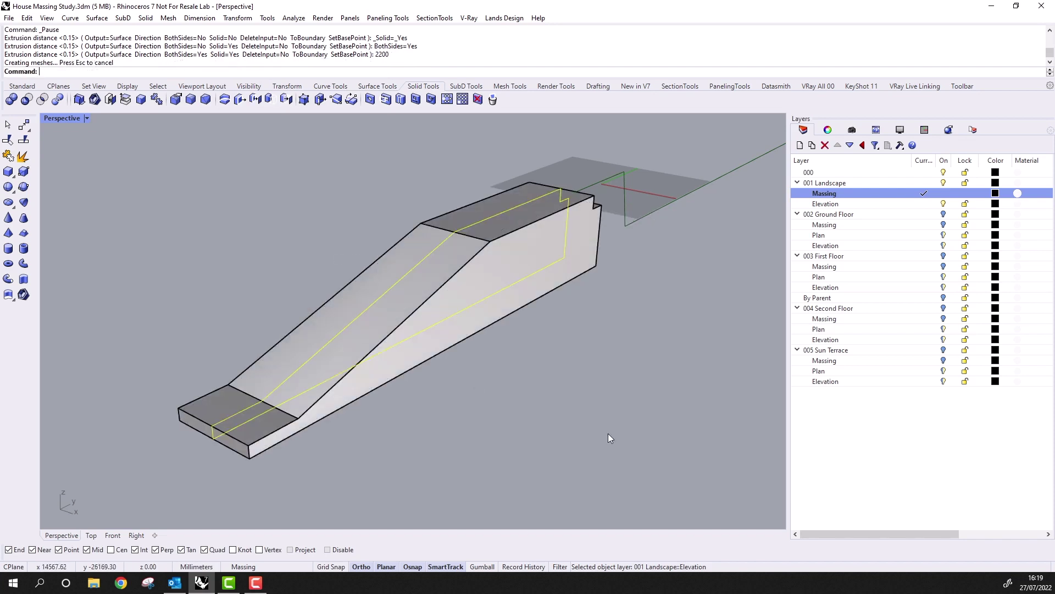
left_click(608, 434)
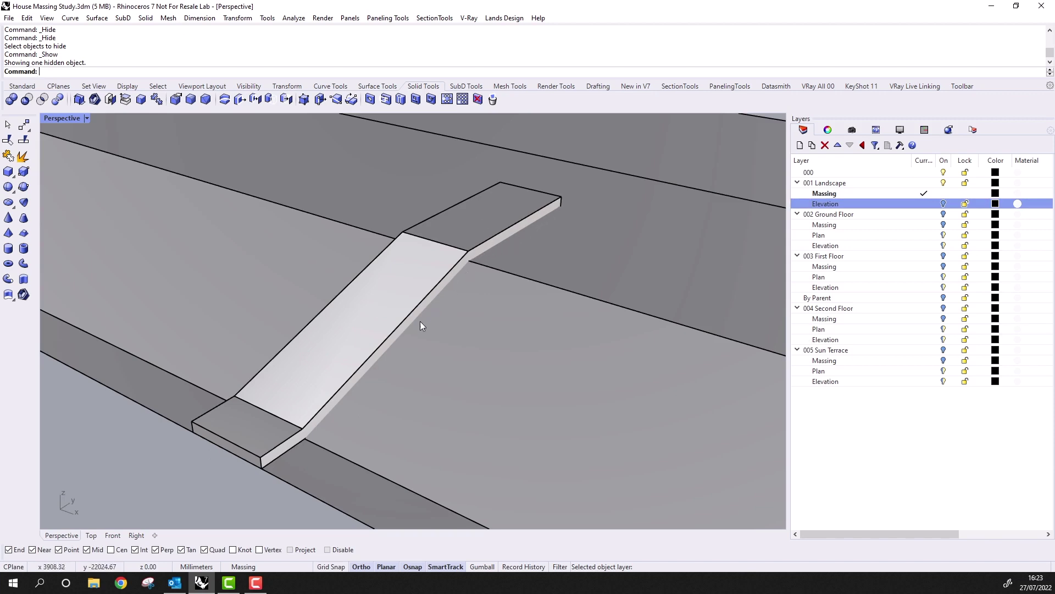
Split the landscape slab using the ramp block as the cutter
left_click(321, 432)
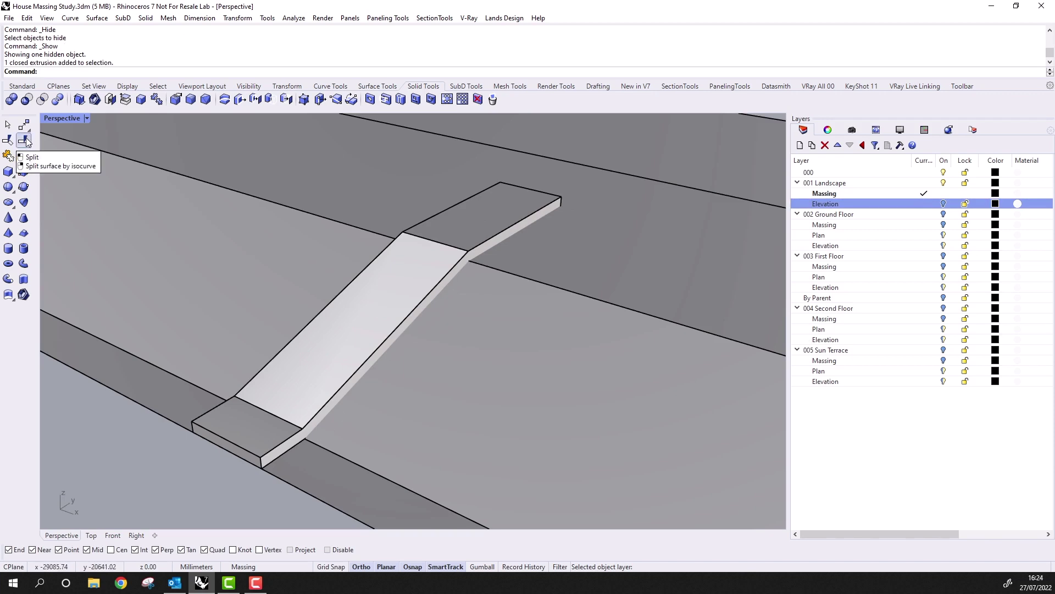
left_click(26, 142)
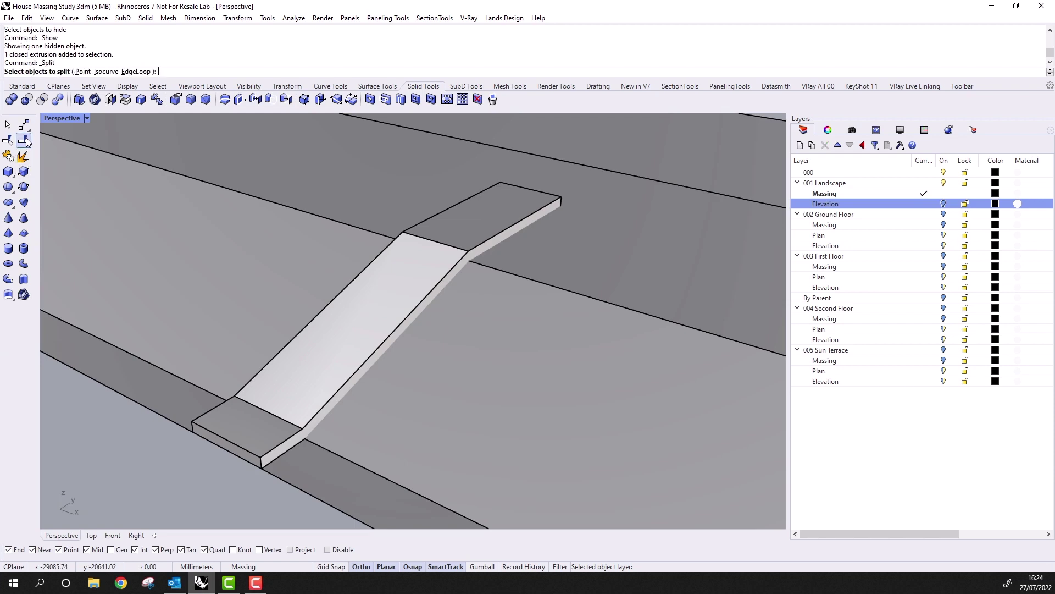
left_click(554, 248)
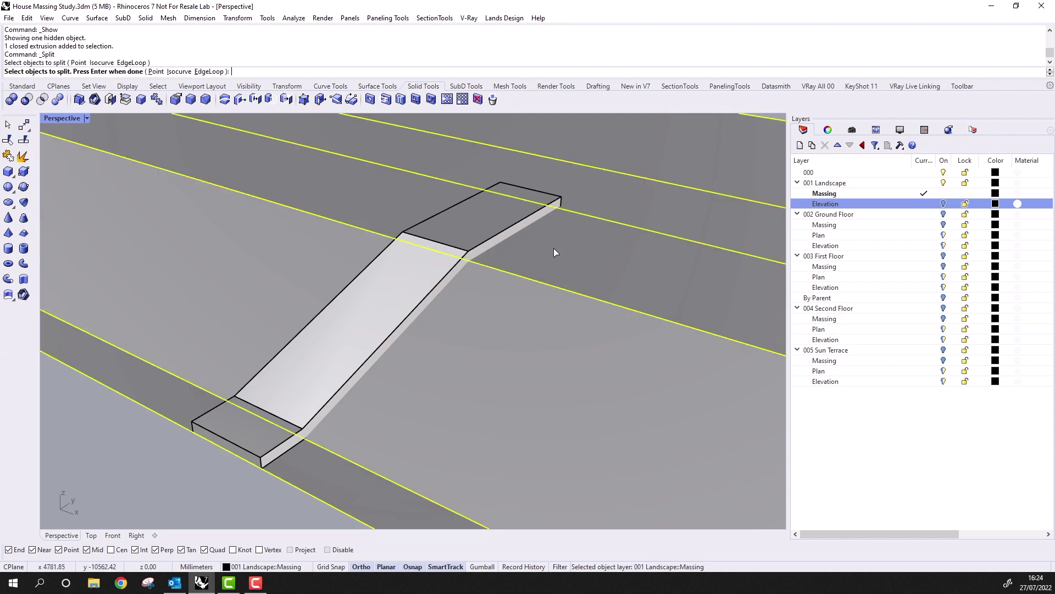
key("Return")
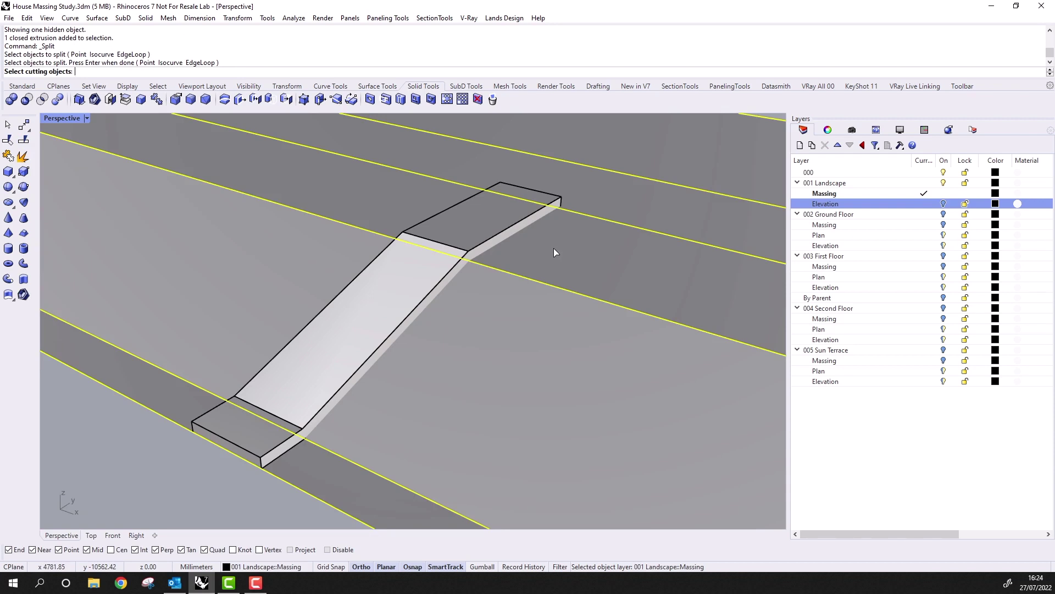
left_click(453, 231)
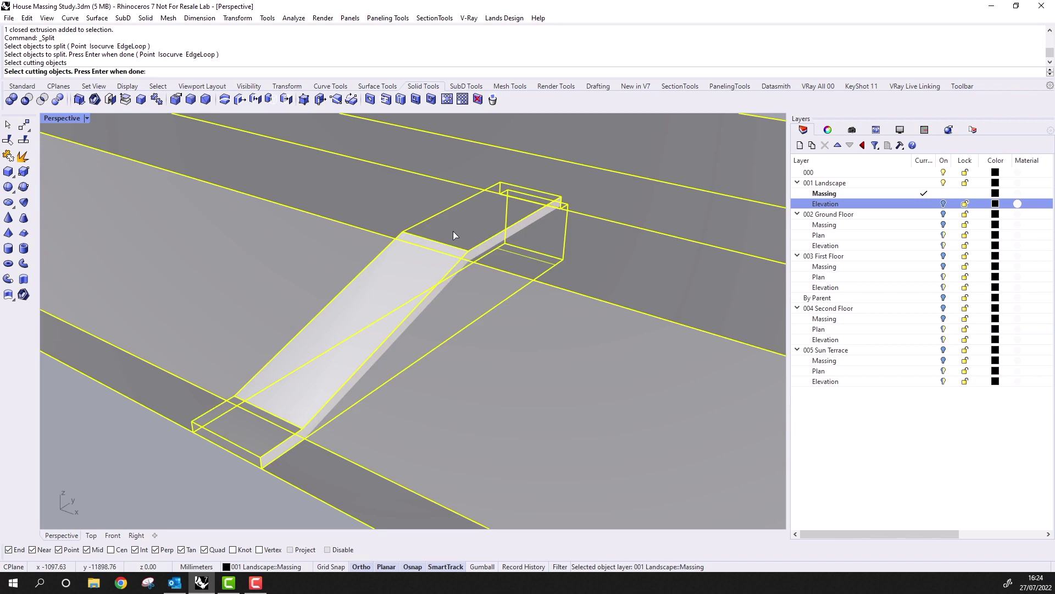
key("Return")
Hide the ramp, delete the two slab pieces beneath it, then show the ramp again
left_click(308, 394)
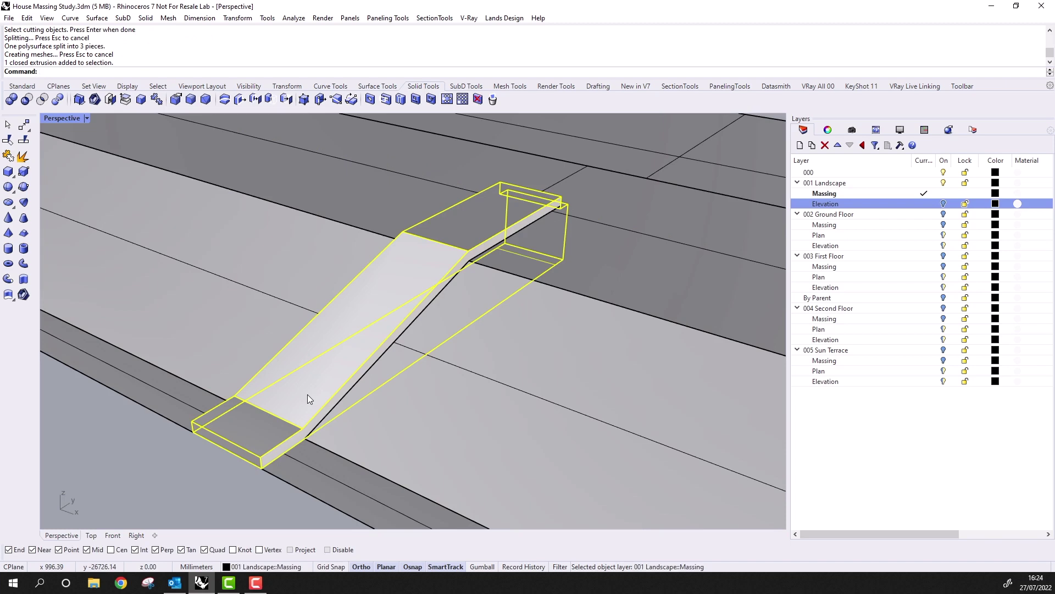
left_click(22, 87)
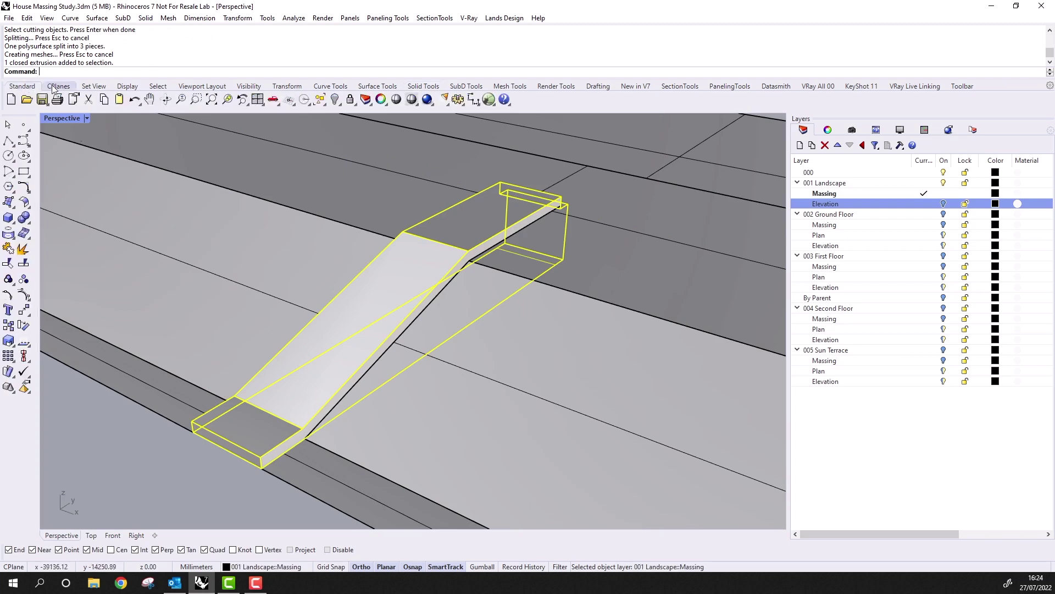
left_click(335, 102)
left_click(259, 439)
key("Delete")
left_click(288, 398)
key("Delete")
key("ctrl+alt+h")
scroll(420, 382, "down", 5)
key("Escape")
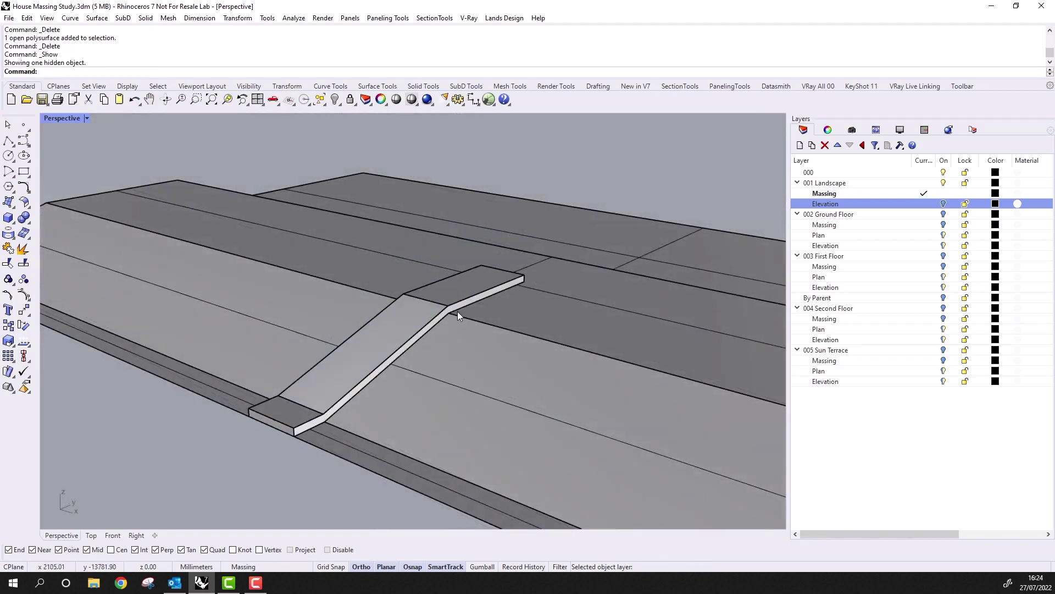
right_click_drag(575, 368, 413, 377)
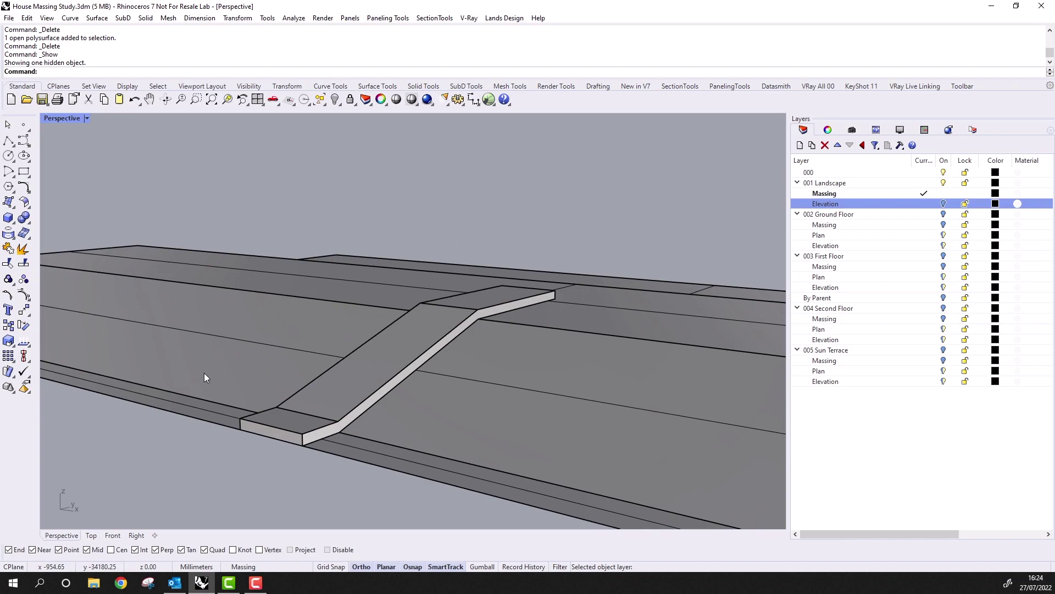
right_click_drag(275, 394, 342, 417)
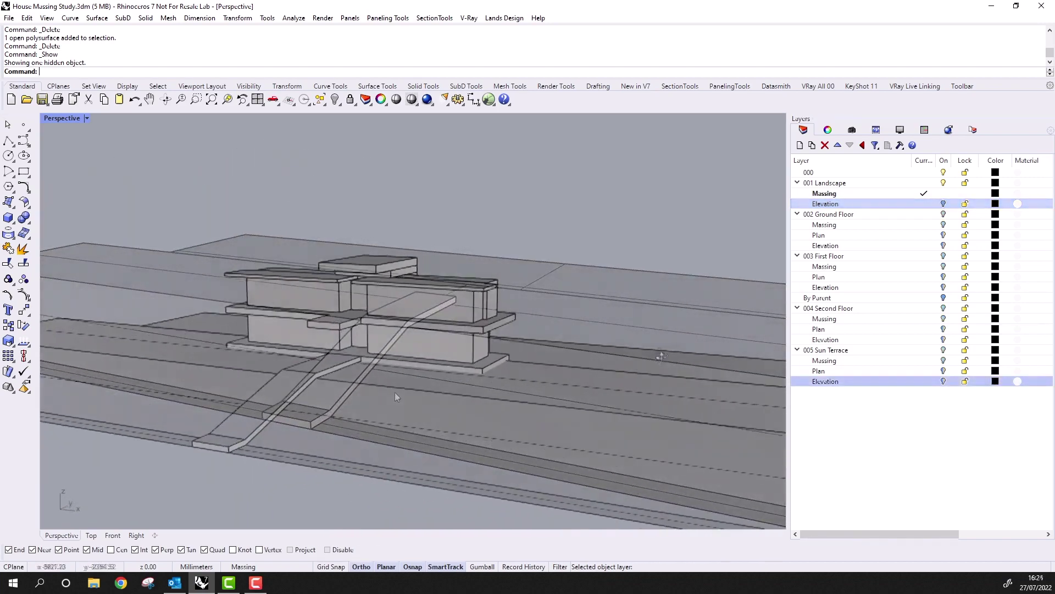
right_click_drag(395, 391, 567, 365)
scroll(712, 273, "up", 5)
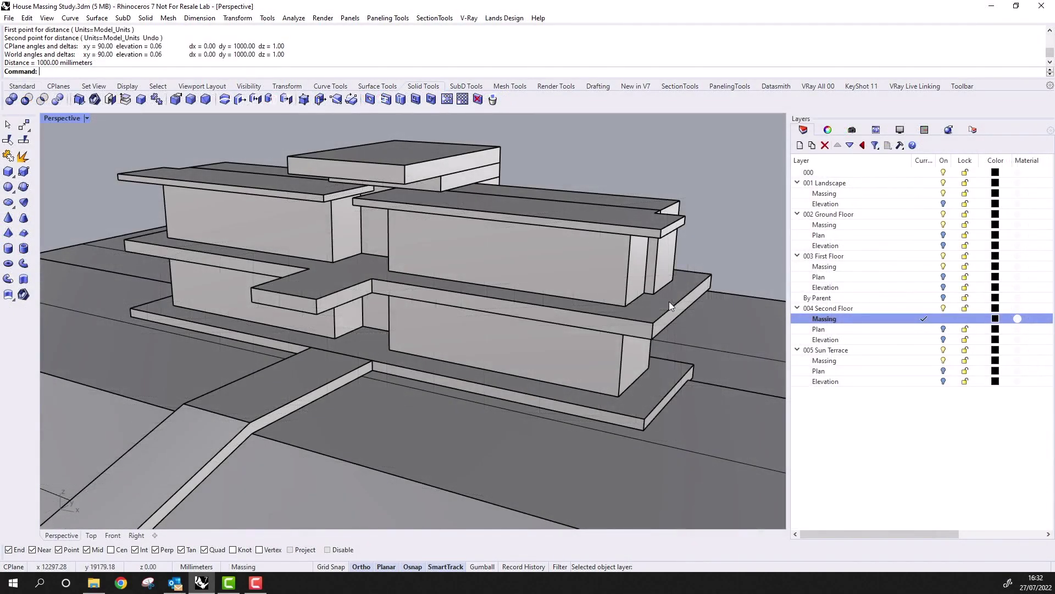
Isolate the second-floor slab so it alone is visible, then deselect it
left_click(668, 302)
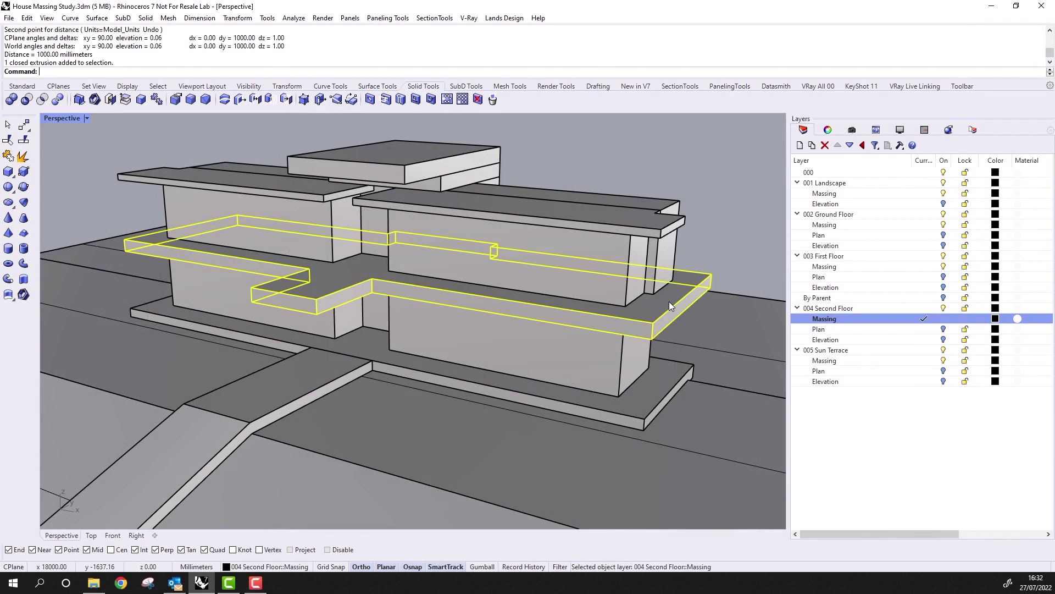
left_click(22, 86)
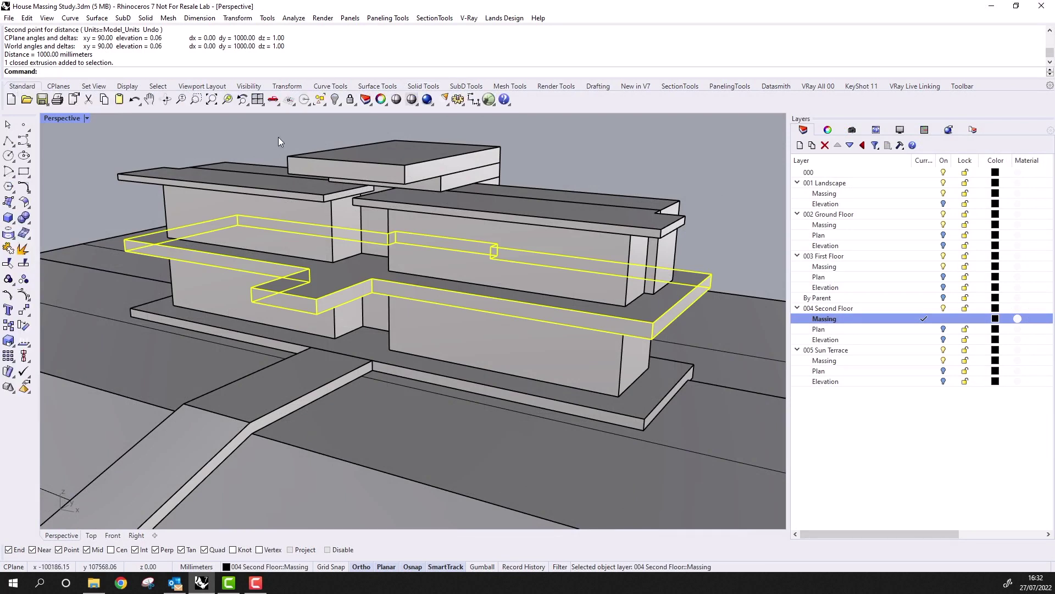
left_click(250, 86)
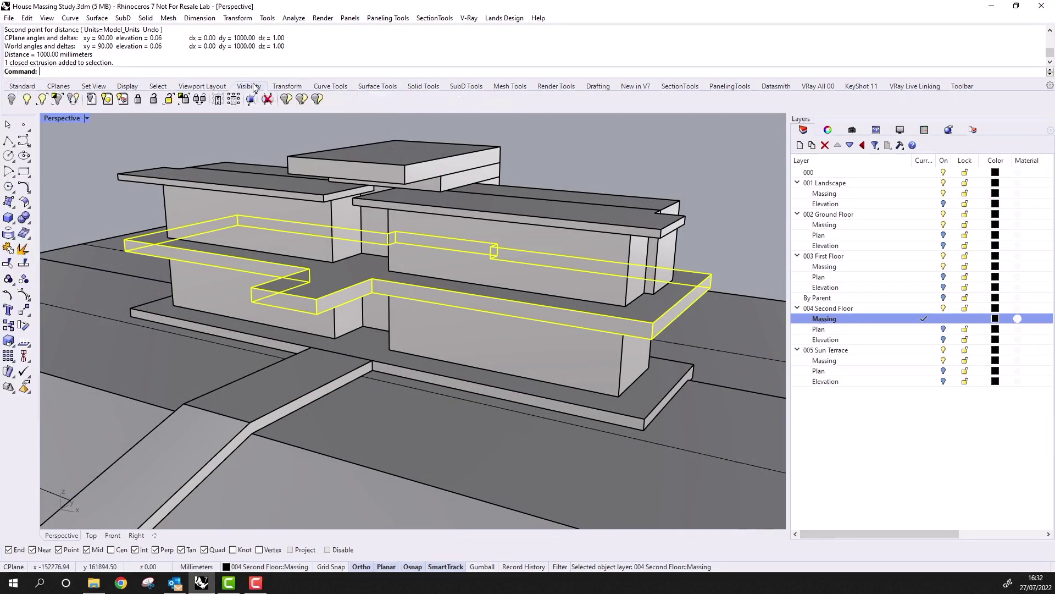
left_click(57, 99)
scroll(484, 325, "up", 4)
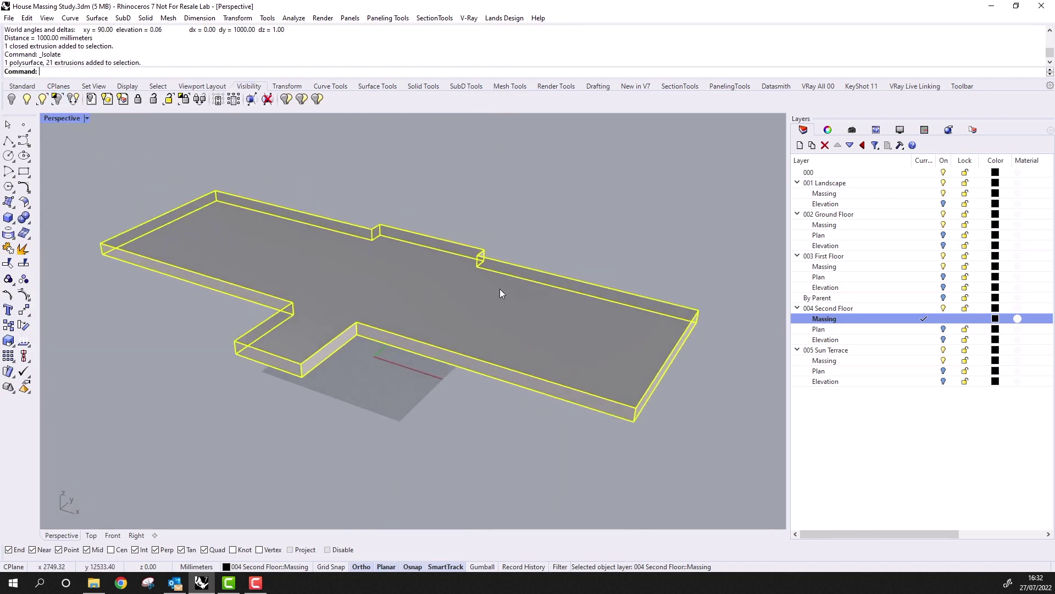
left_click(553, 232)
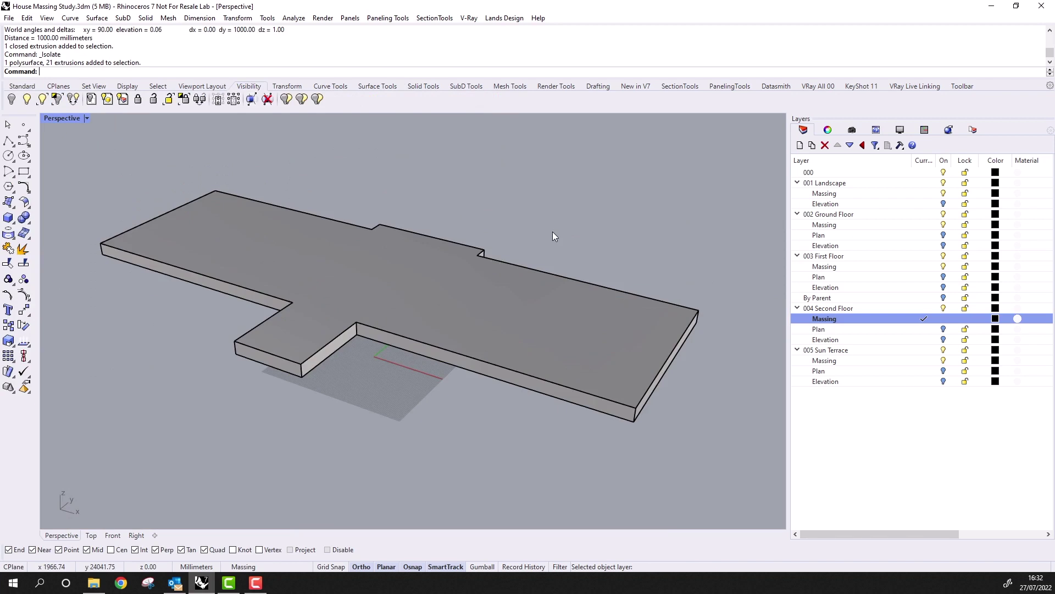
right_click_drag(561, 321, 553, 309)
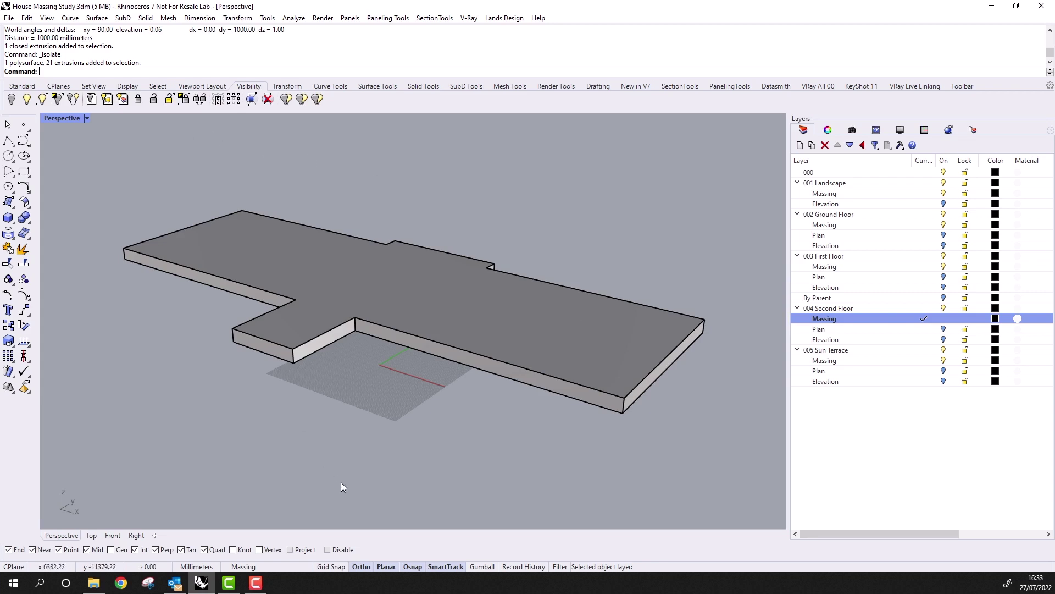
Align the Gumball to the object and adjust the slab's top surface with a vertical scale of 300
right_click(482, 567)
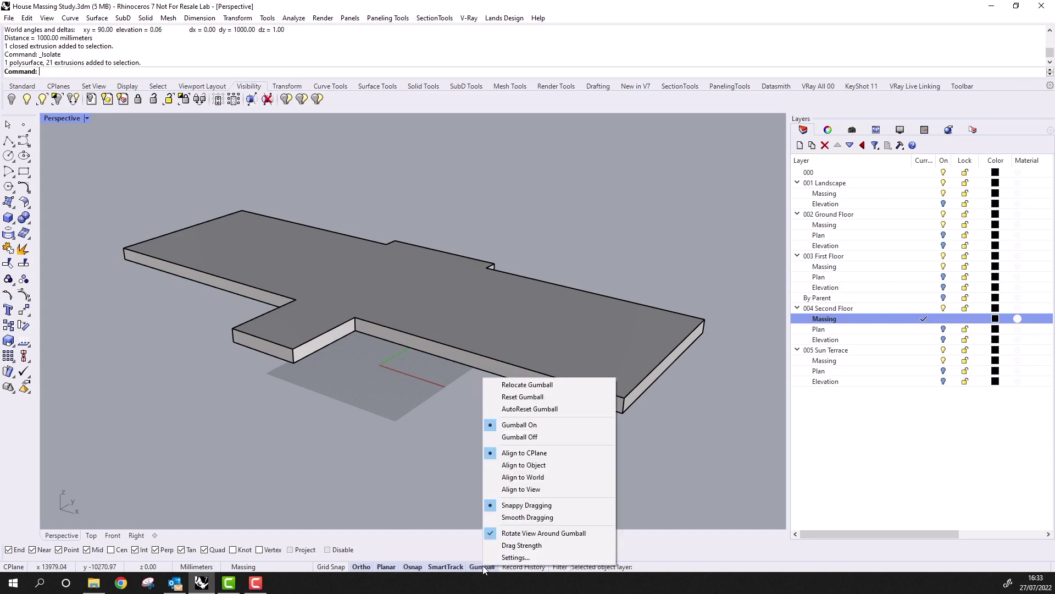
left_click(492, 466)
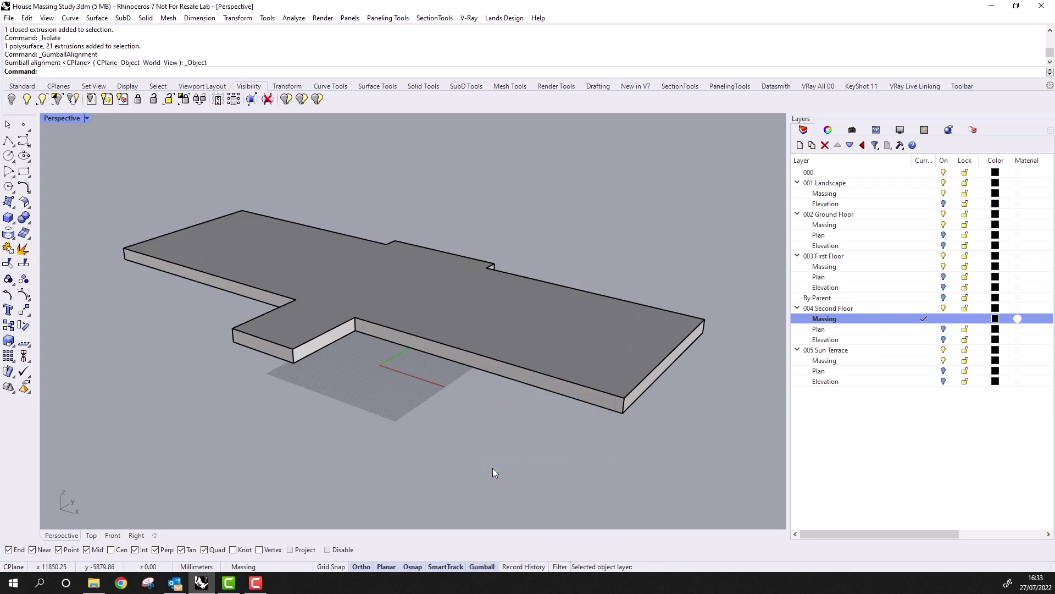
left_click(400, 295)
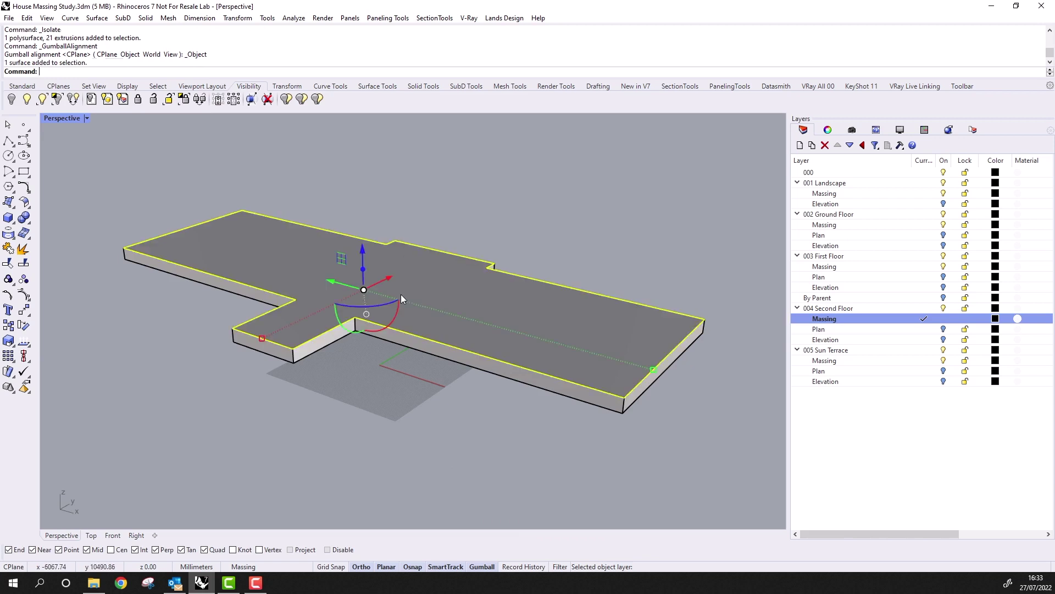
left_click(362, 248)
type("-300")
key("Return")
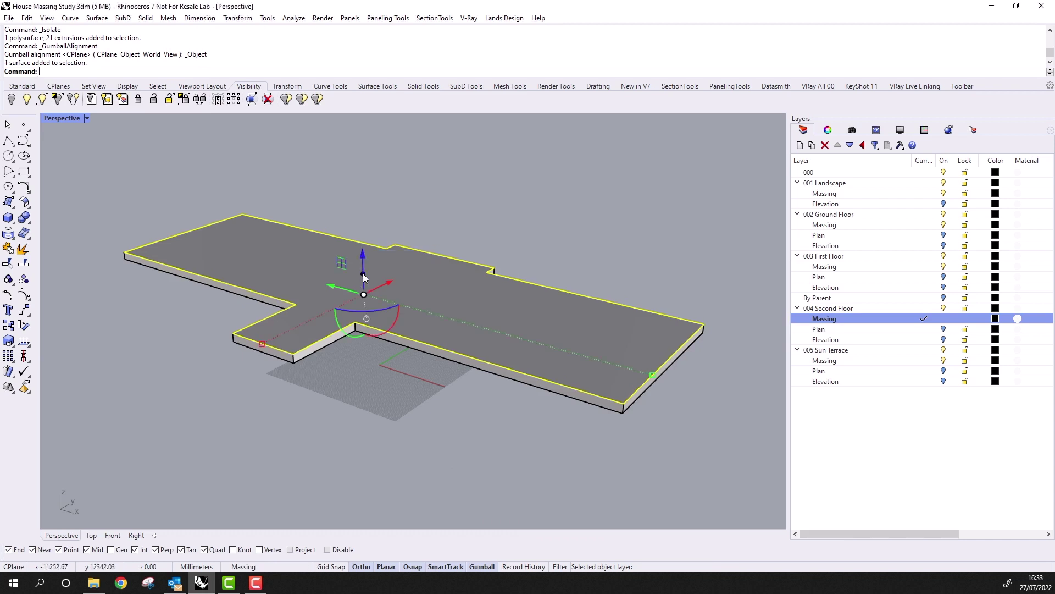
left_click(363, 273)
type("300")
key("Return")
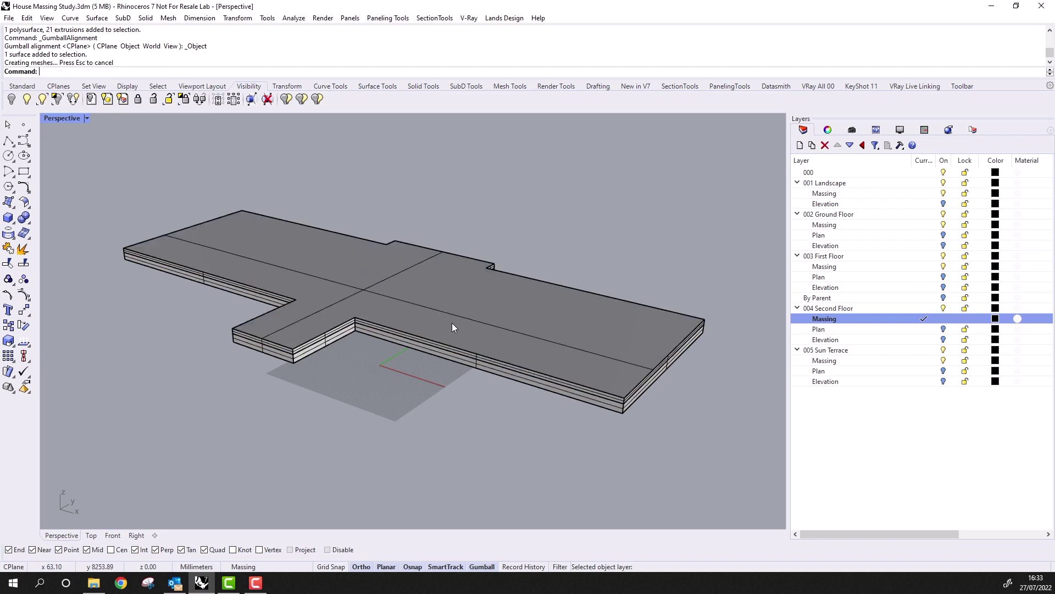
right_click_drag(530, 404, 515, 383)
scroll(590, 379, "up", 2)
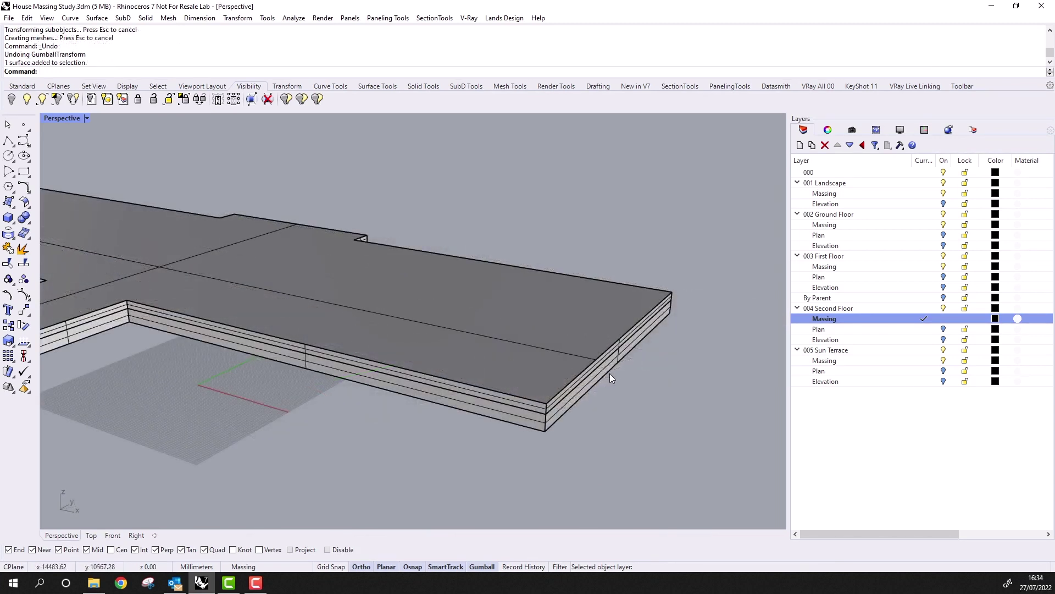
Move the slab's lower end edge -800 mm to slant that end face
left_click(609, 374, "ctrl+shift")
left_click(497, 207)
left_click(661, 372)
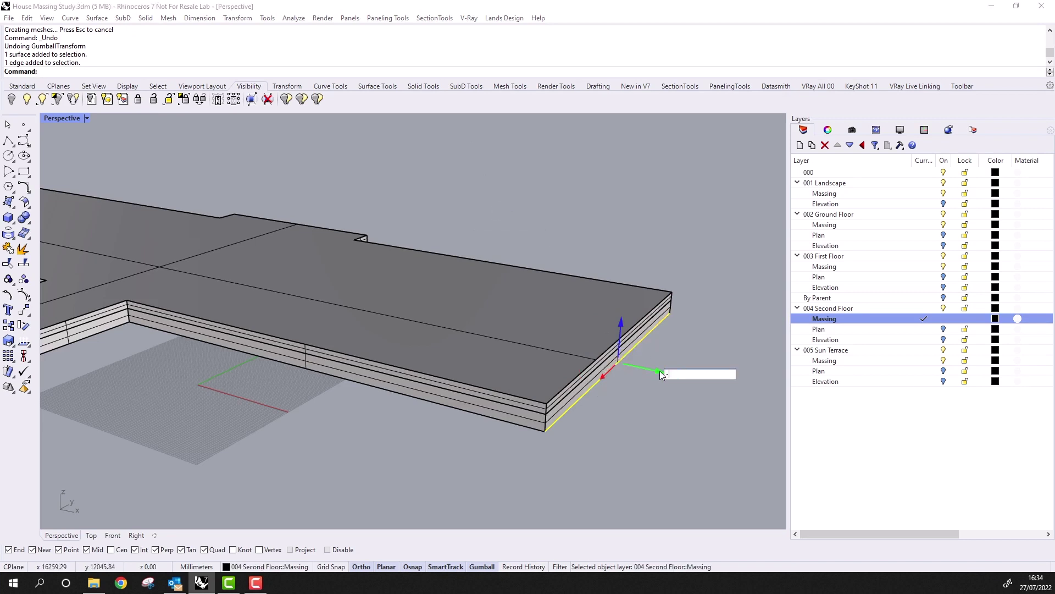
type("-800")
key("Return")
right_click_drag(649, 409, 615, 187)
scroll(453, 329, "up", 2)
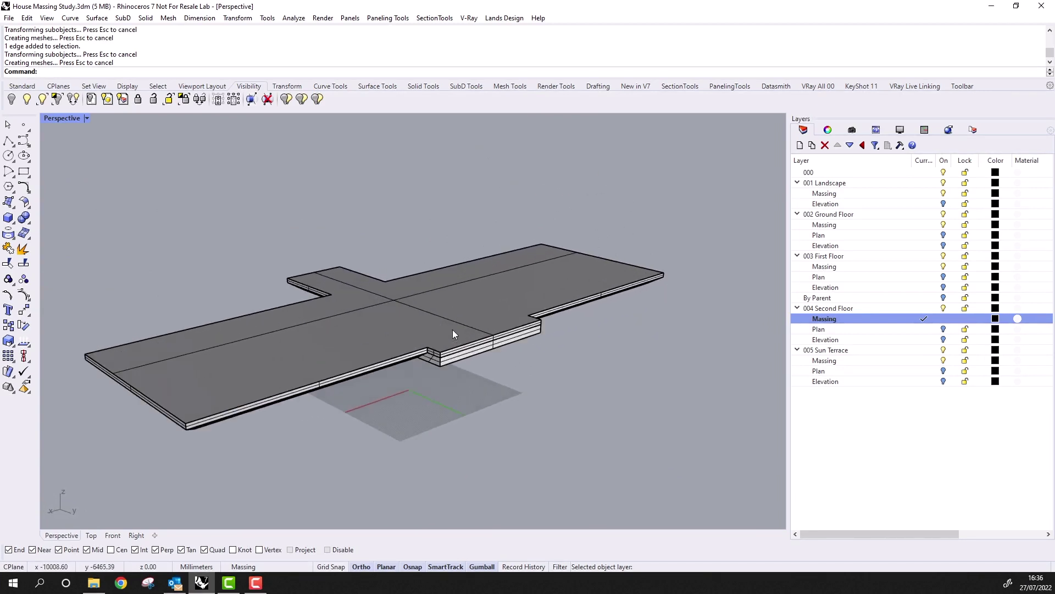
Unisolate all objects and merge all coplanar faces of the second-floor slab
right_click(57, 99)
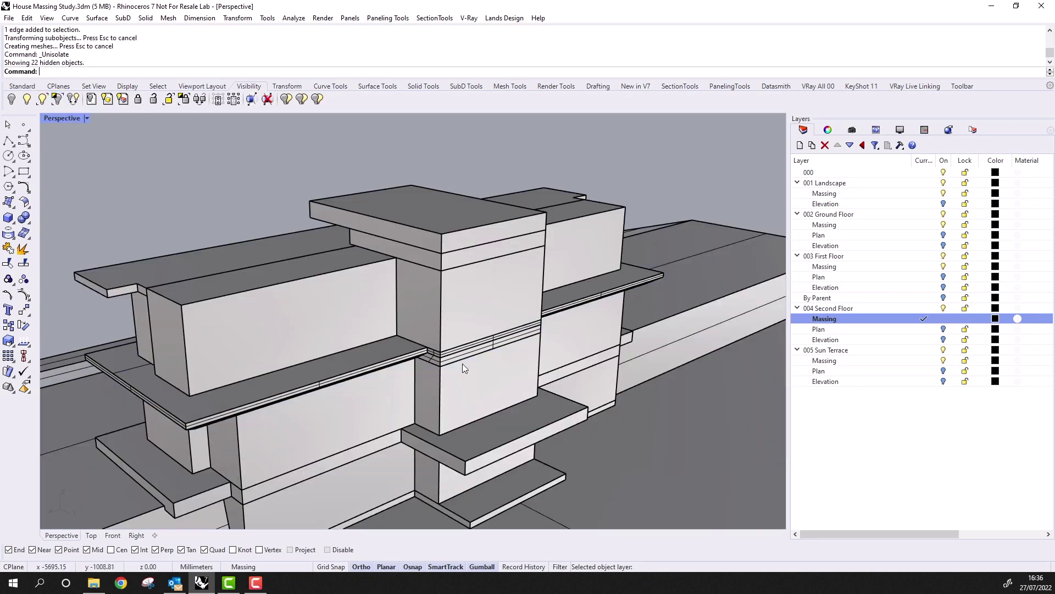
scroll(466, 321, "up", 5)
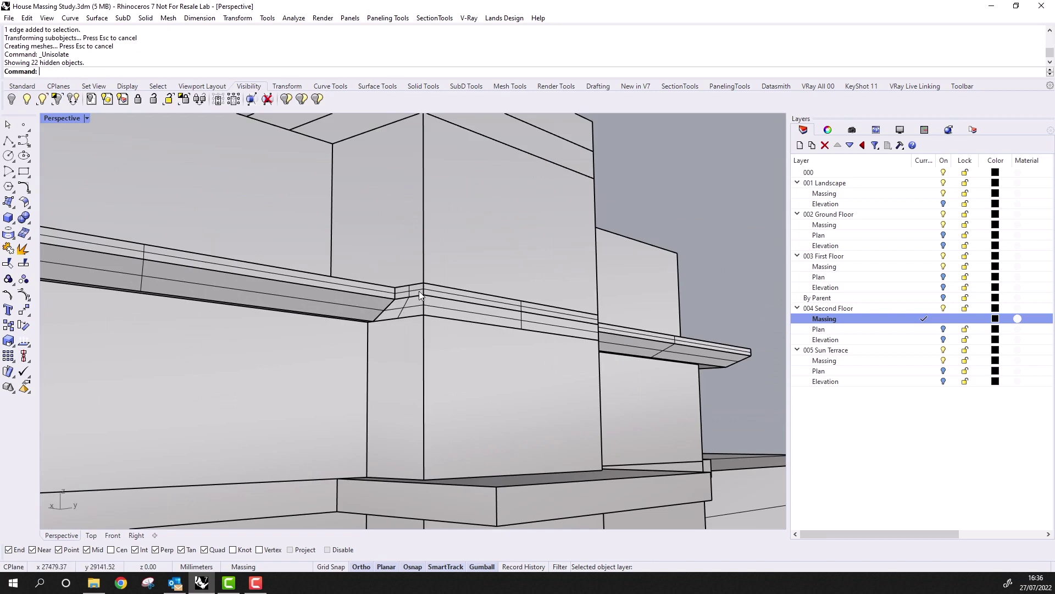
left_click(488, 314)
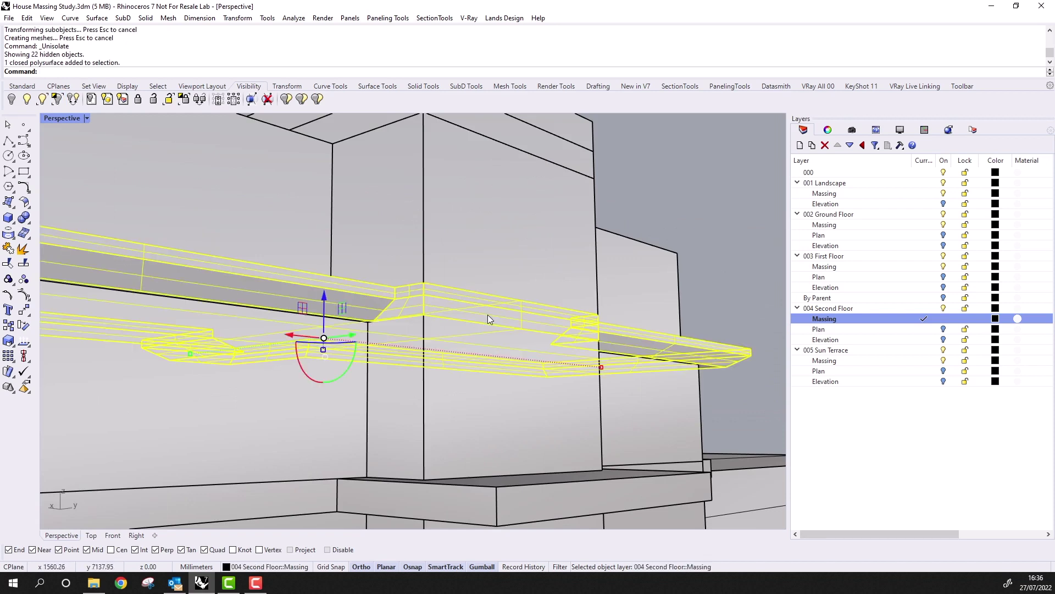
left_click(427, 86)
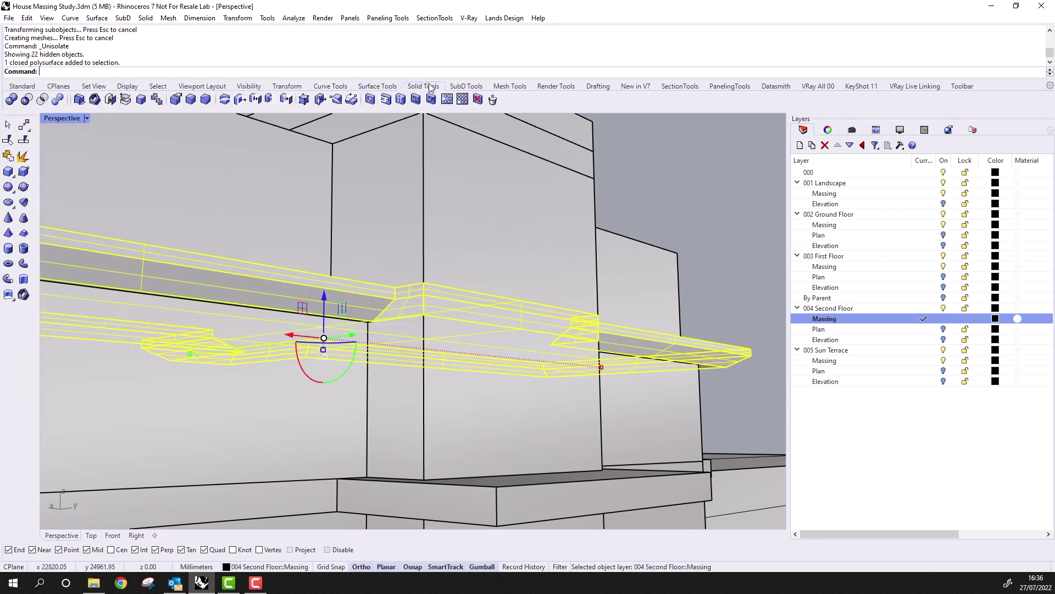
right_click(141, 96)
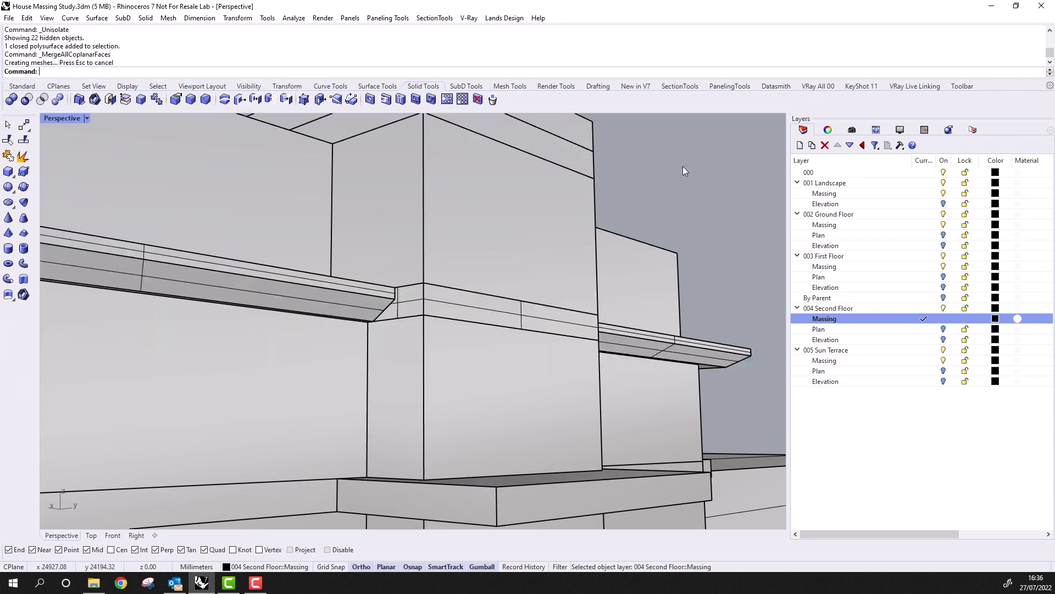